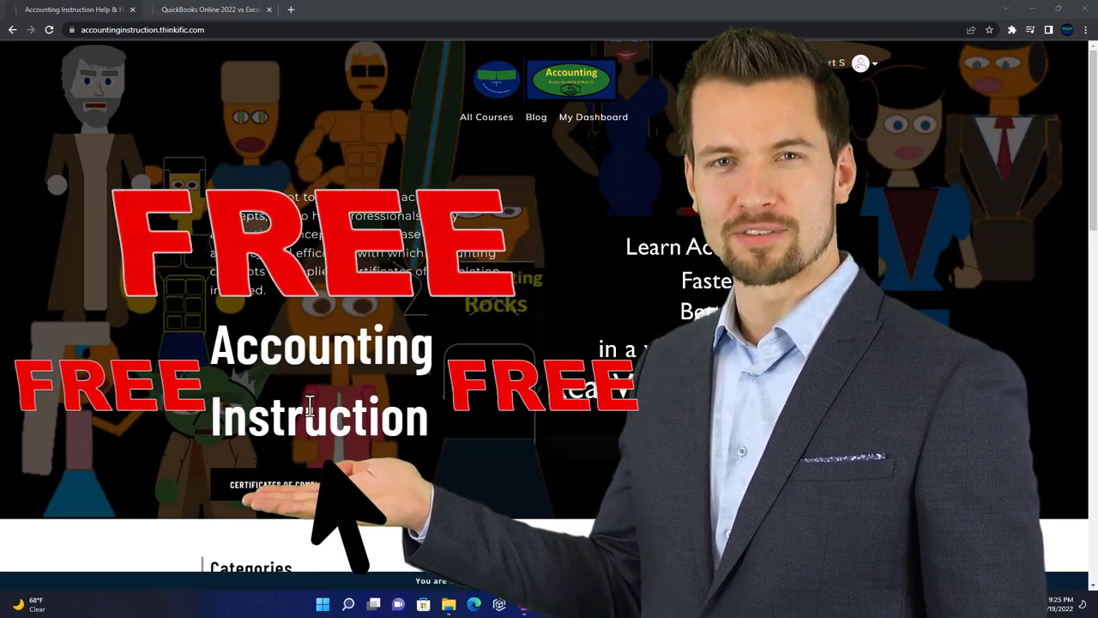
Browse the accounting course categories and the QuickBooks Online 2022 vs Excel course's OneNote - Getting Started 2022 section
scroll(151, 467, down, 6)
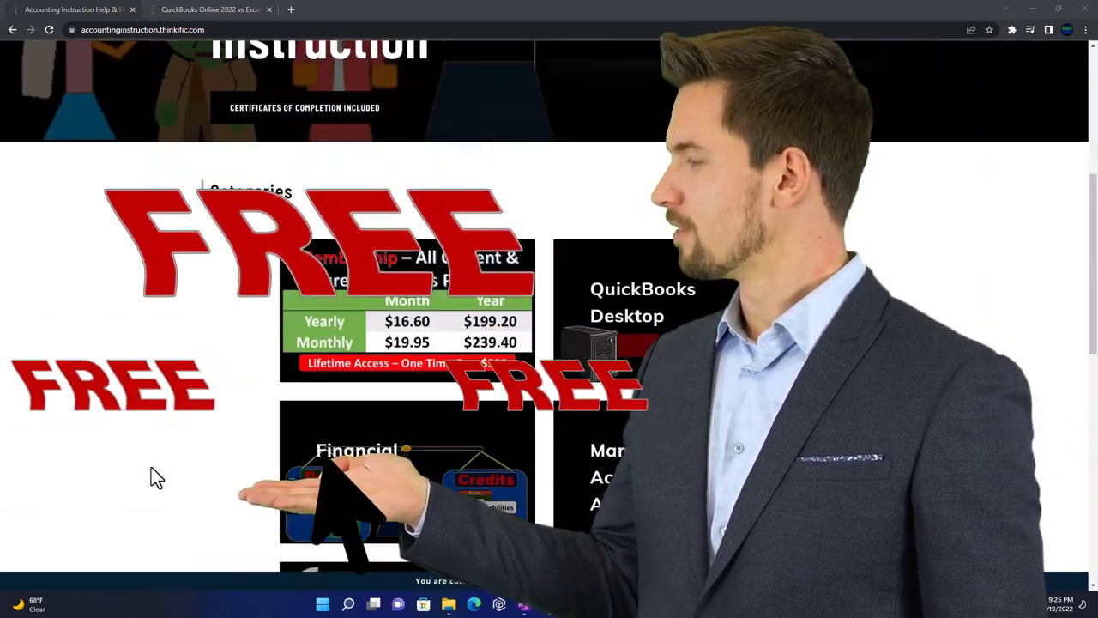
scroll(151, 468, down, 5)
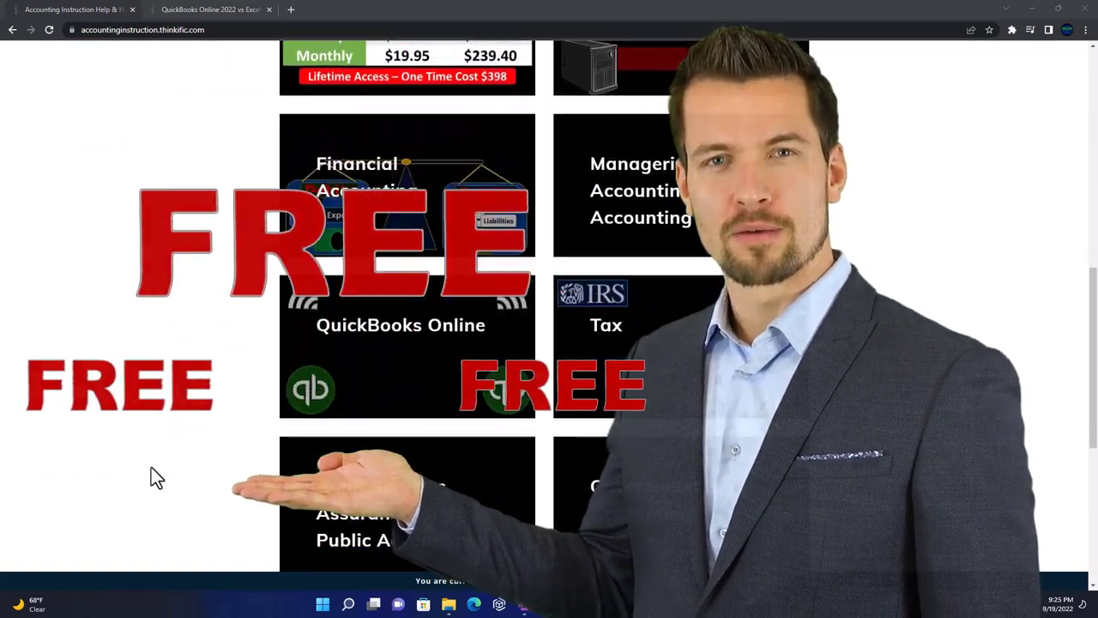
scroll(155, 477, down, 2)
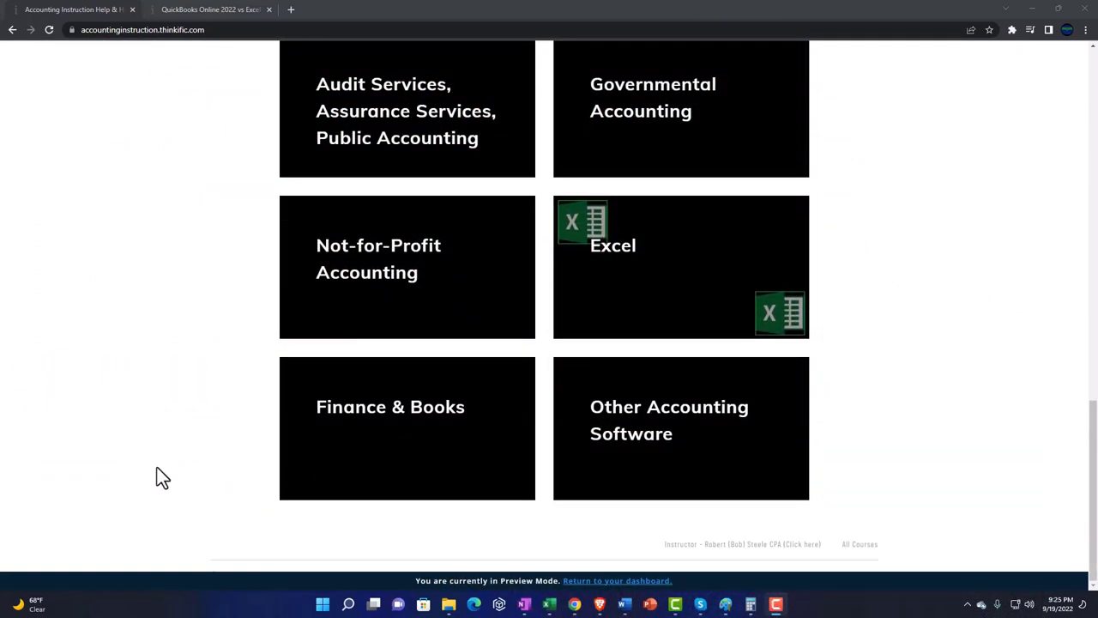
click(197, 12)
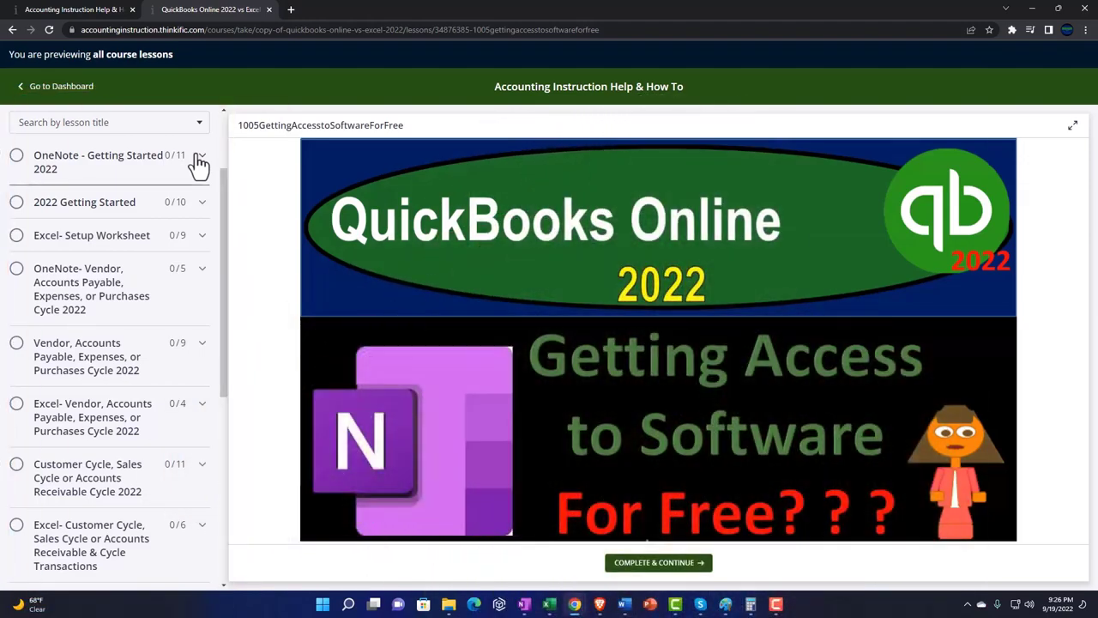
click(199, 161)
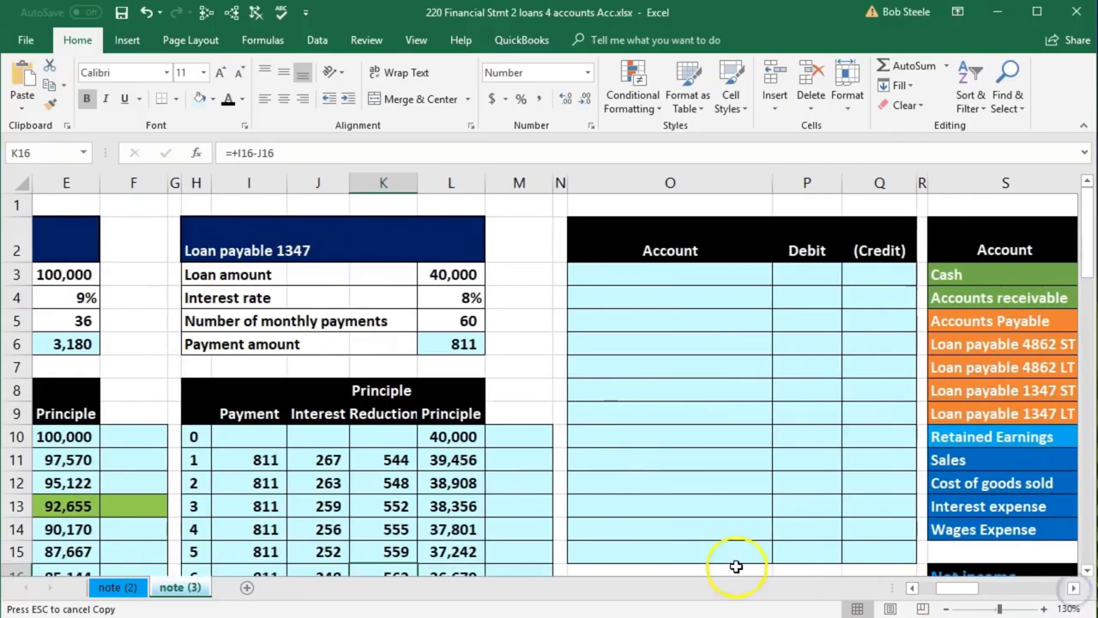
Switch to the Excel loan workbook and review the Loan payable 4862 ST and 1347 ST accounts in the trial balance
click(1073, 588)
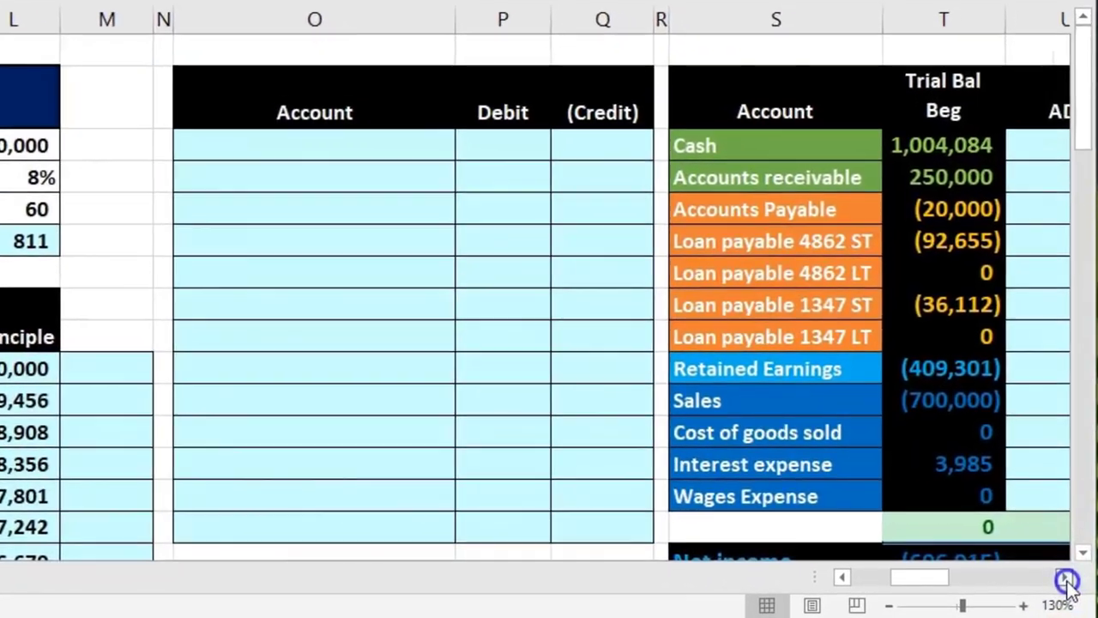
click(1067, 579)
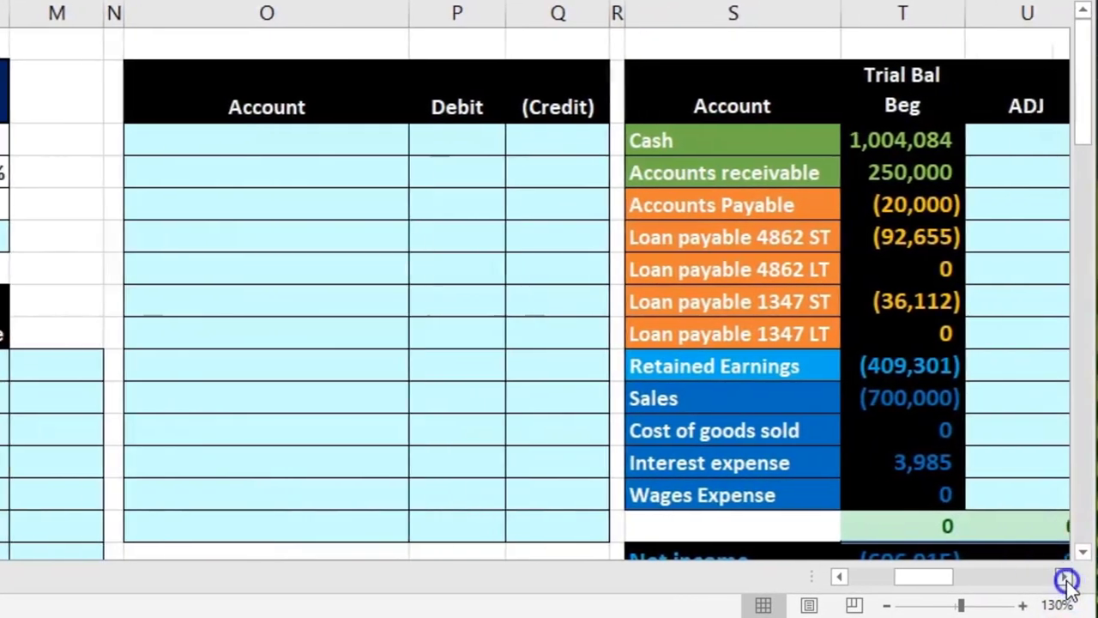
click(1067, 579)
click(1066, 579)
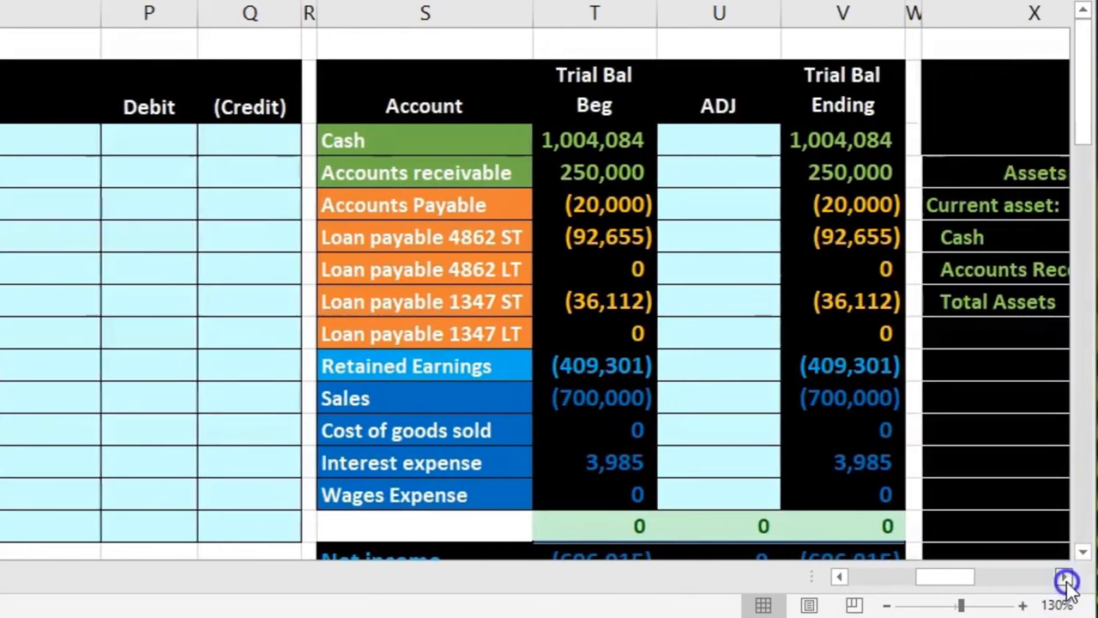
click(1065, 578)
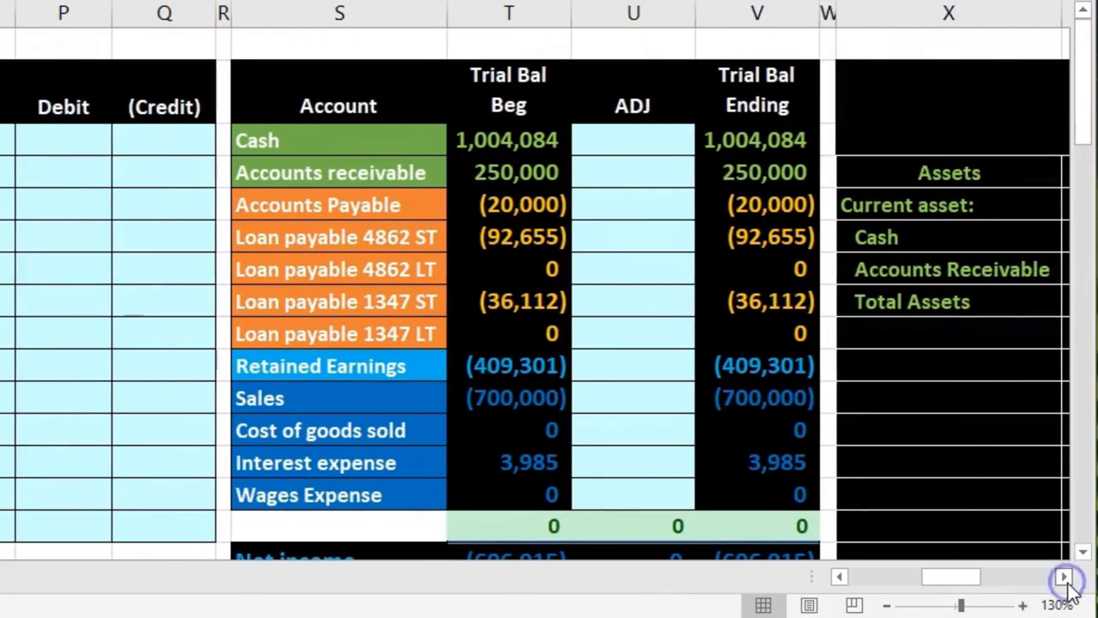
click(390, 238)
click(223, 302)
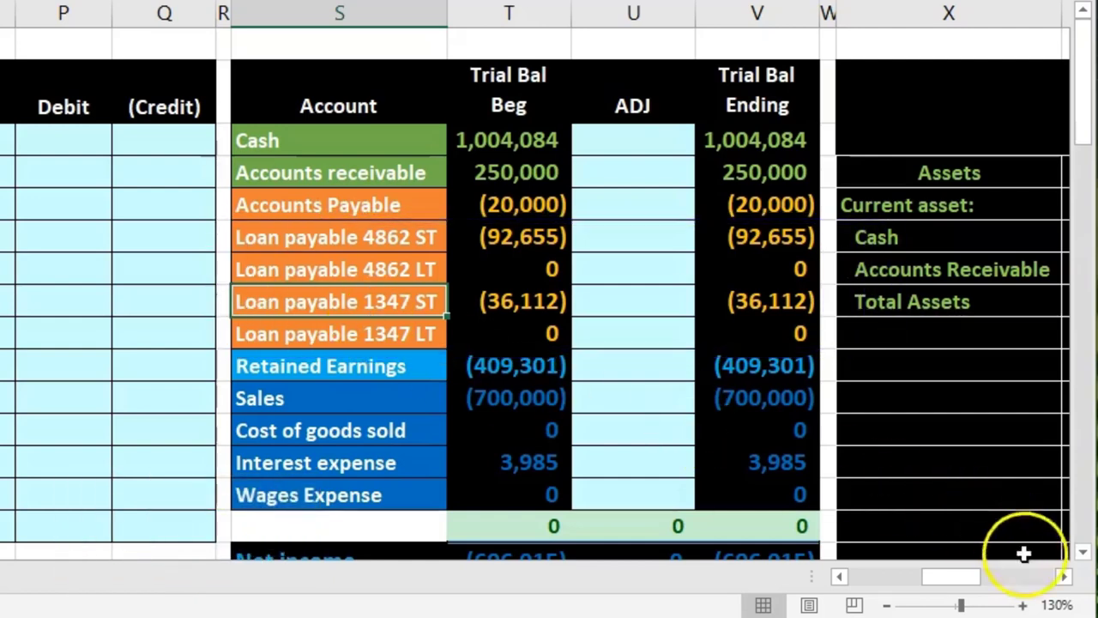
click(1064, 579)
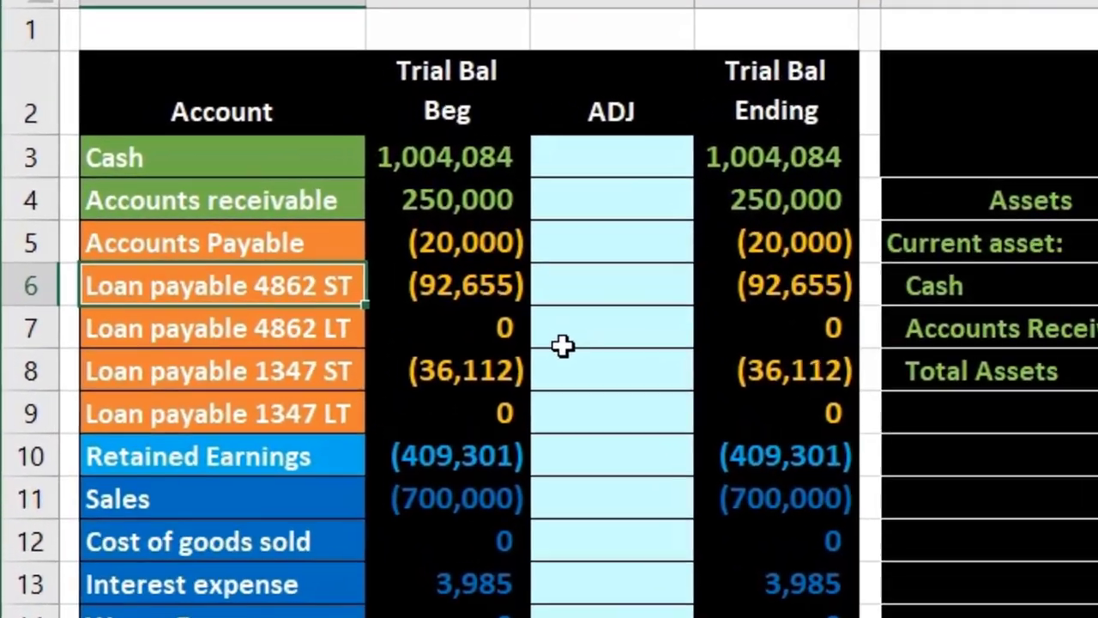
Step through the short-term and long-term loan payable accounts for loans 4862 and 1347 in the trial balance
key(Down)
key(Down)
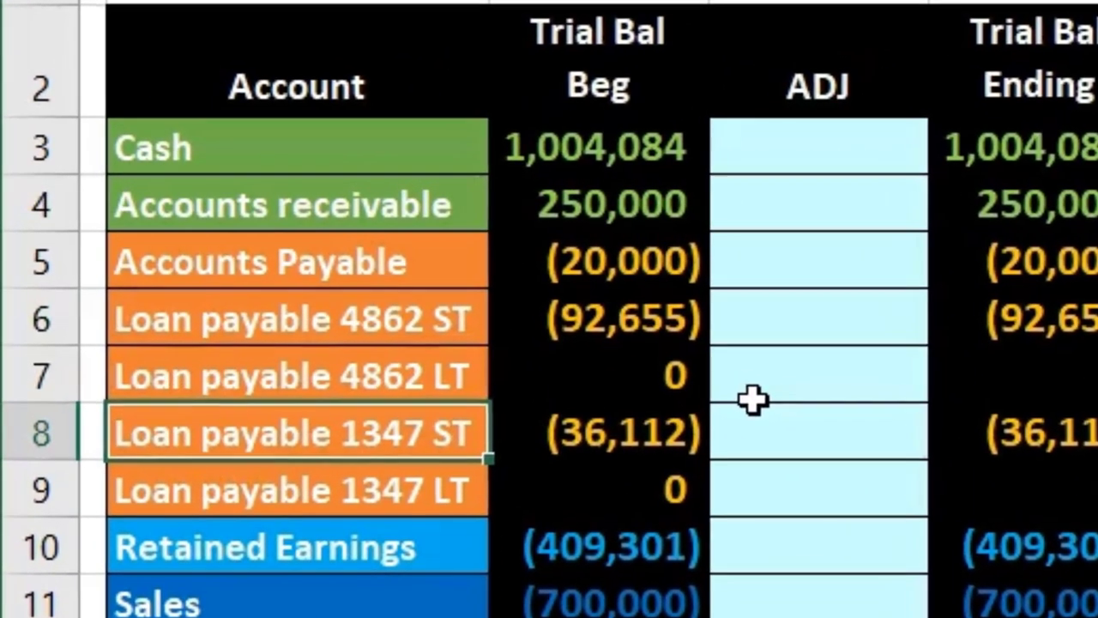
key(Up)
key(Up)
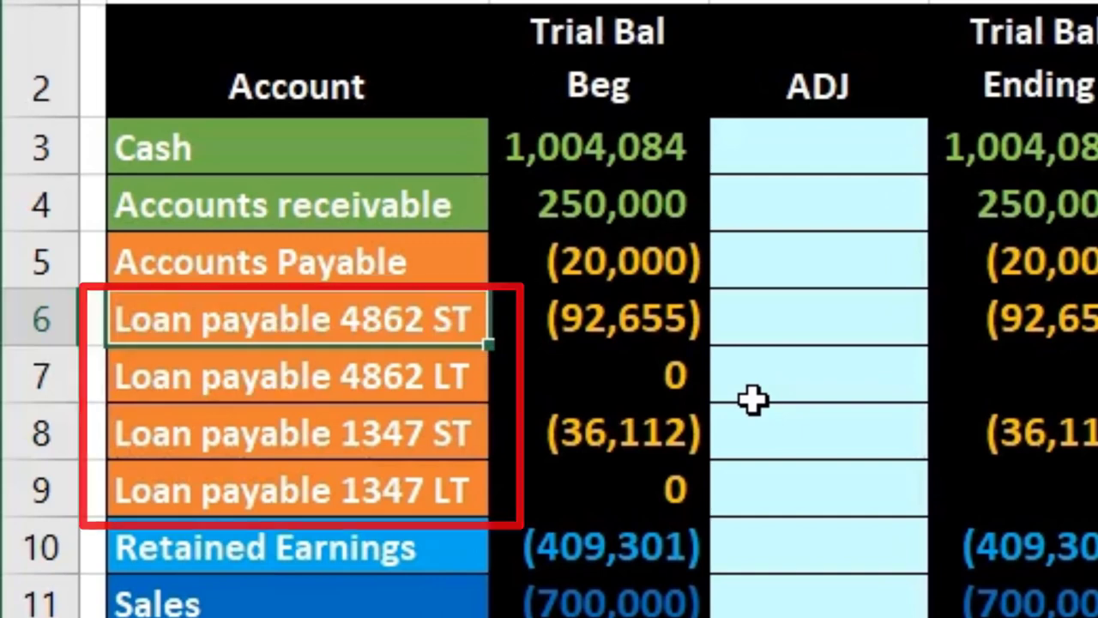
key(Down)
key(Down)
key(Down)
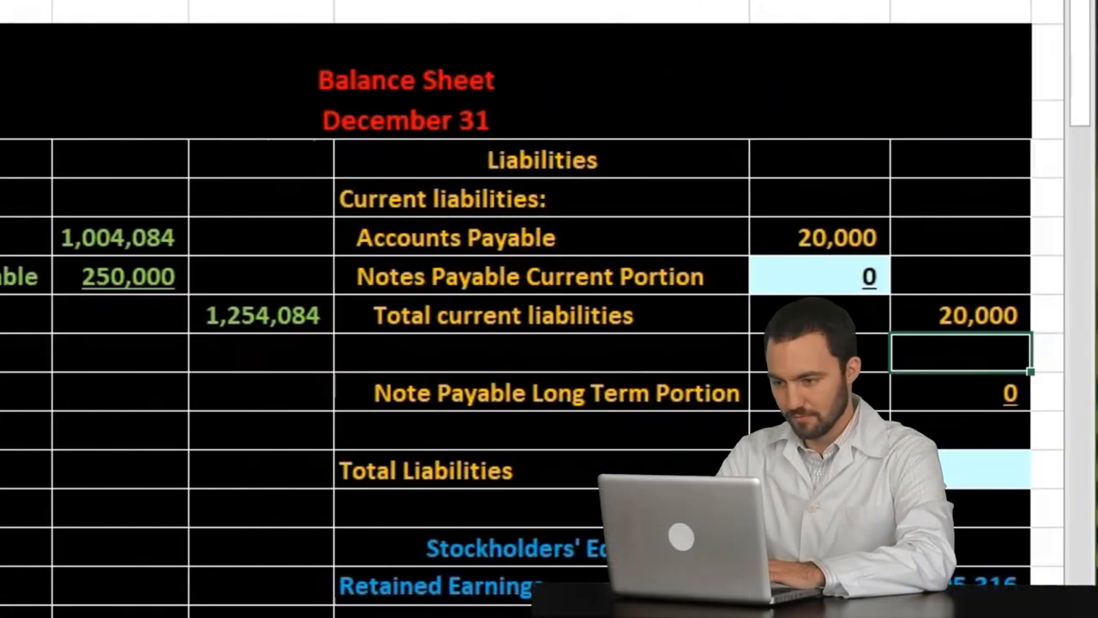
Clear the Notes Payable Current Portion amount on the December 31 balance sheet
click(820, 276)
key(Delete)
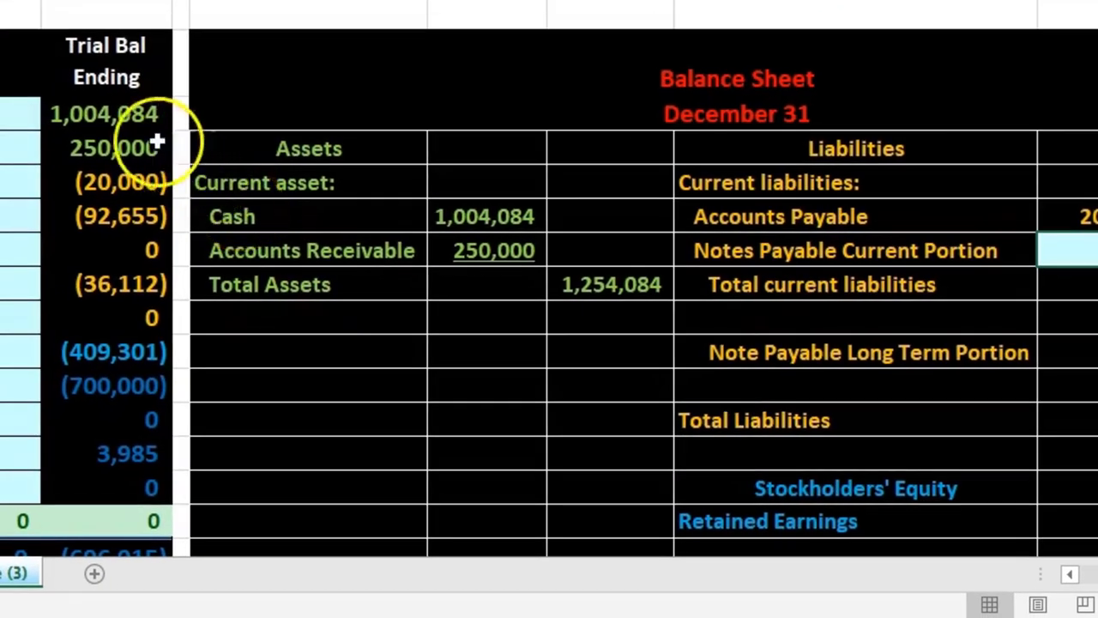
Select the ending trial balance amounts and inspect the formula behind the balance sheet's bottom-line total assets
drag(157, 142, 168, 483)
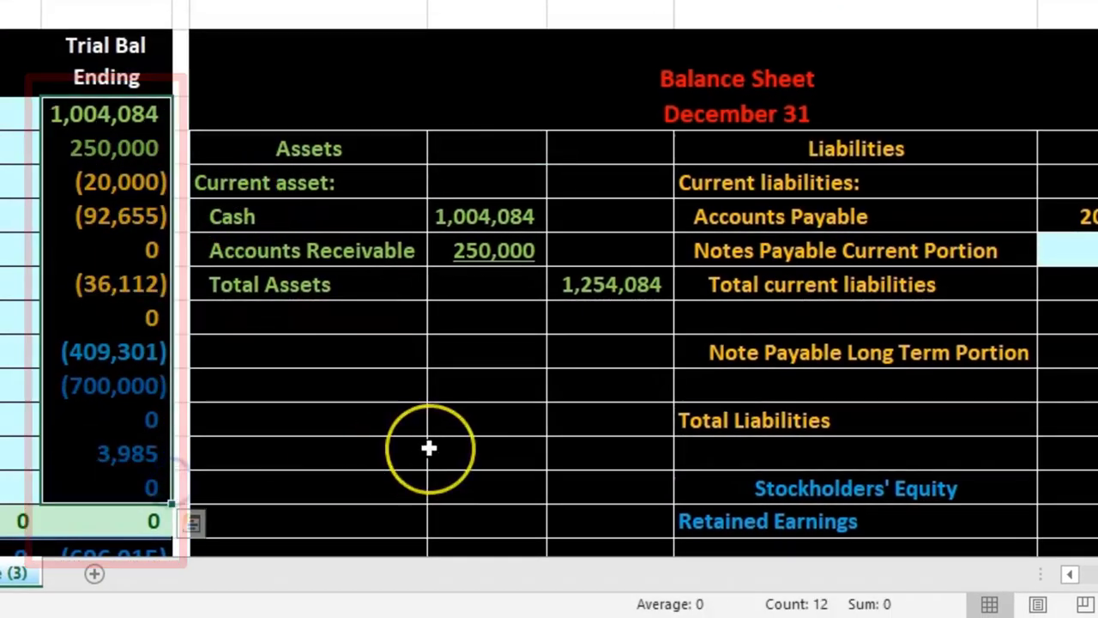
scroll(479, 435, down, 2)
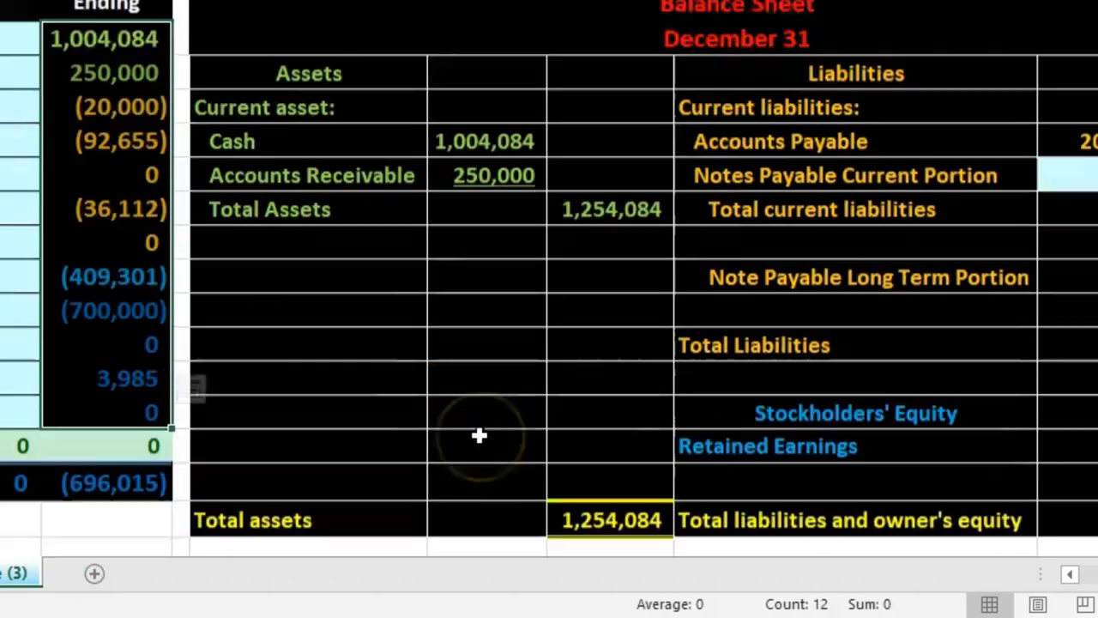
double_click(603, 460)
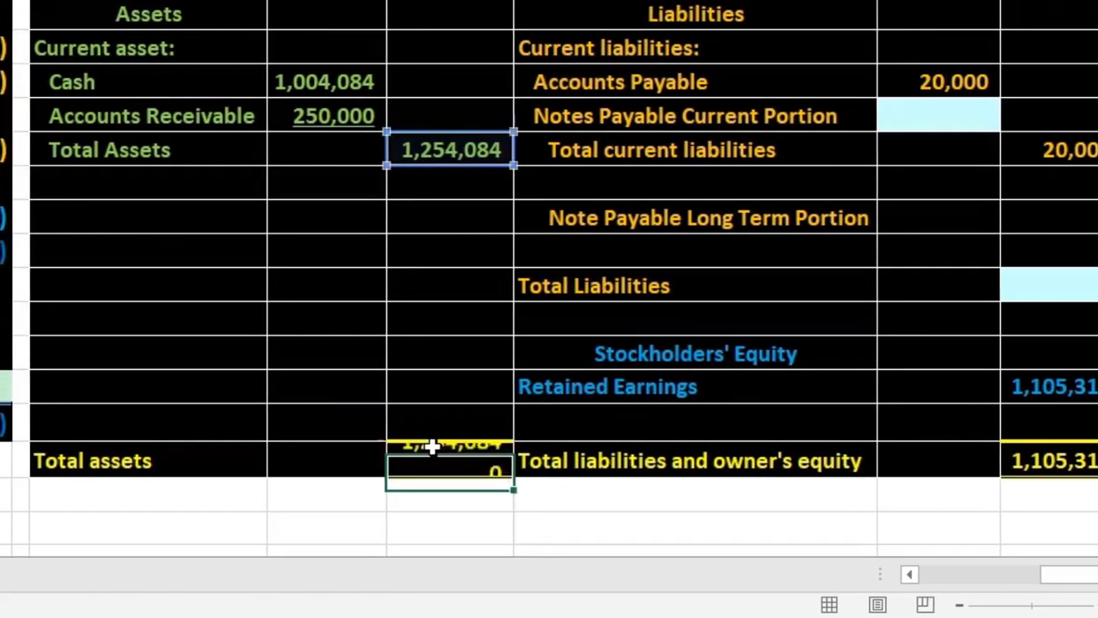
key(Return)
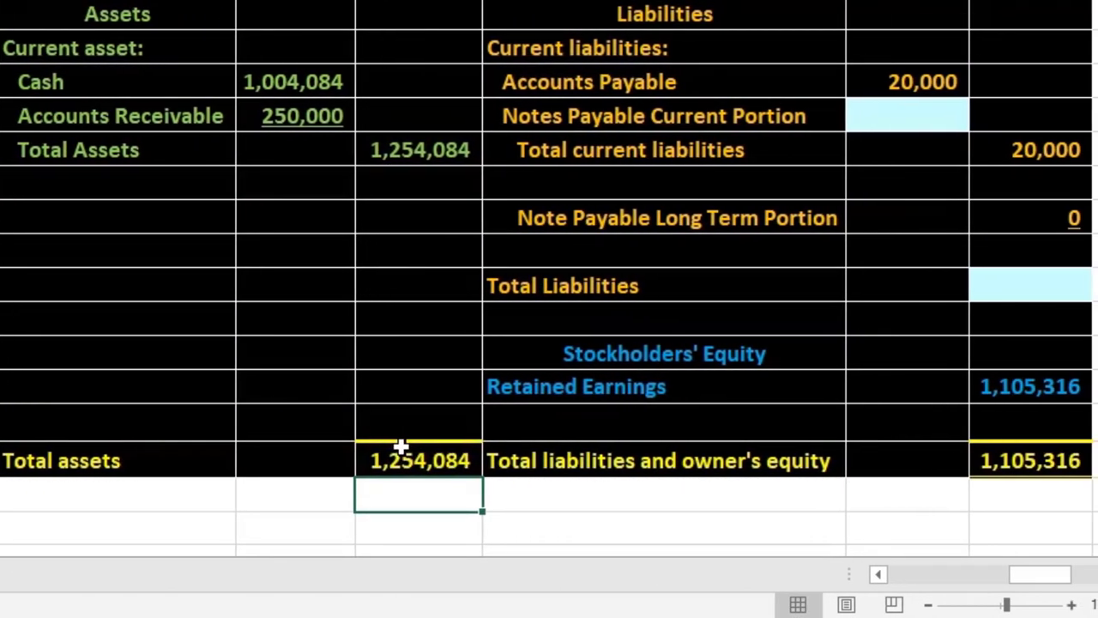
Inspect the Retained Earnings formula and compare total liabilities and owner's equity with total assets
scroll(867, 309, up, 2)
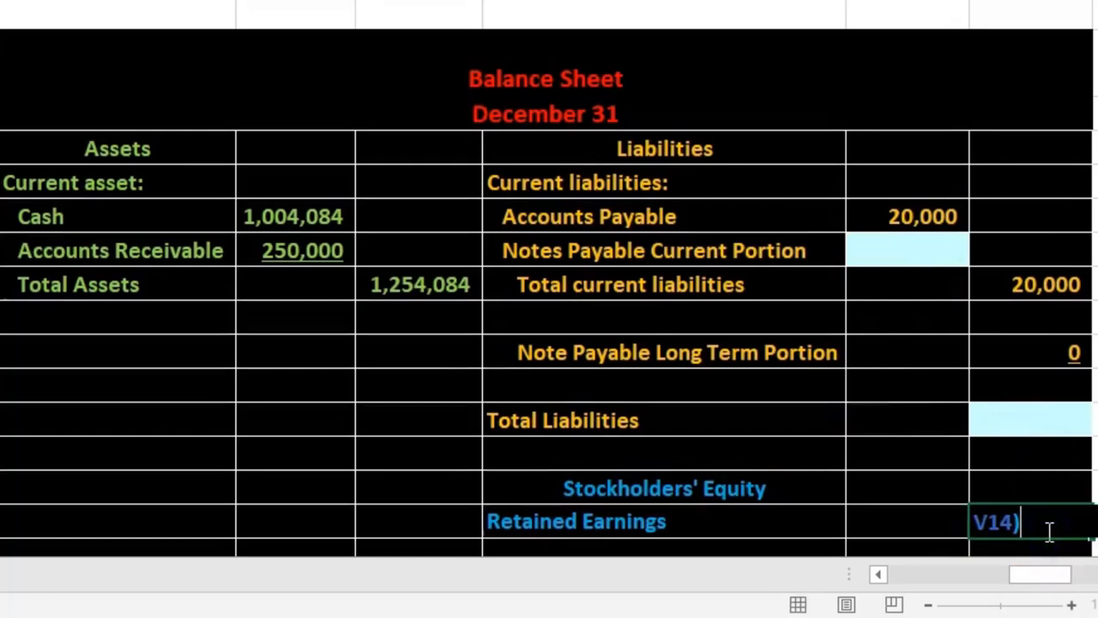
key(Return)
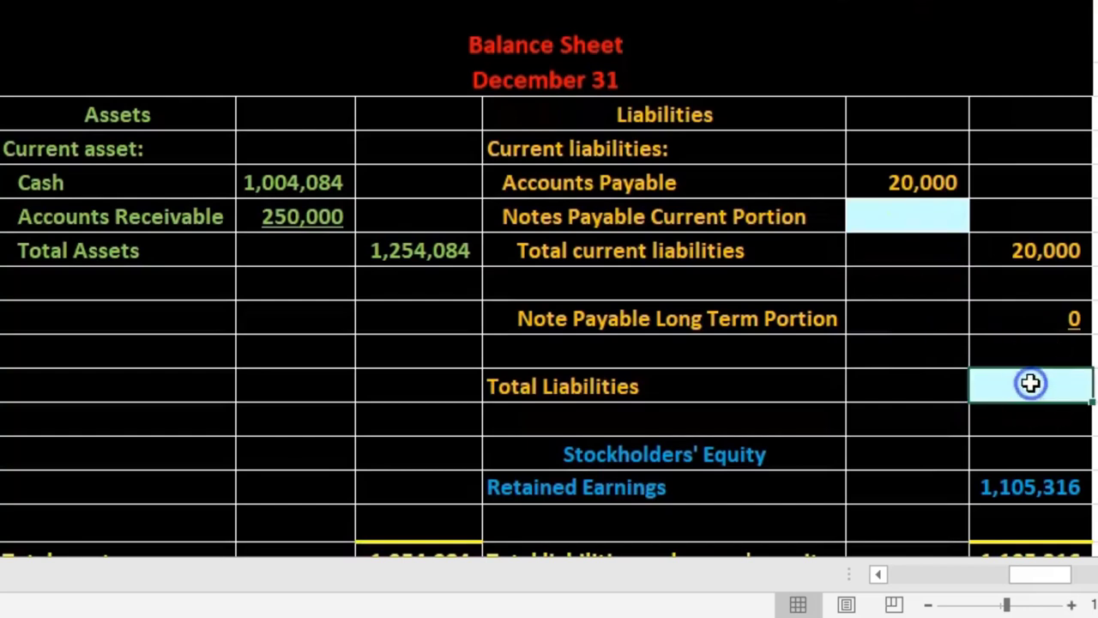
scroll(1025, 386, down, 2)
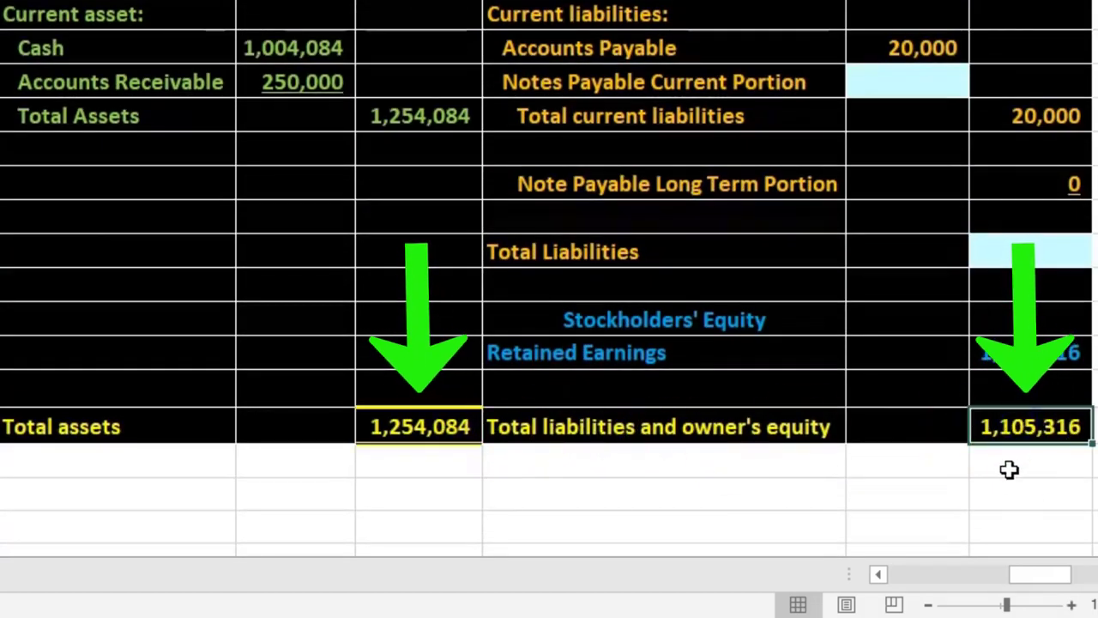
scroll(998, 478, up, 2)
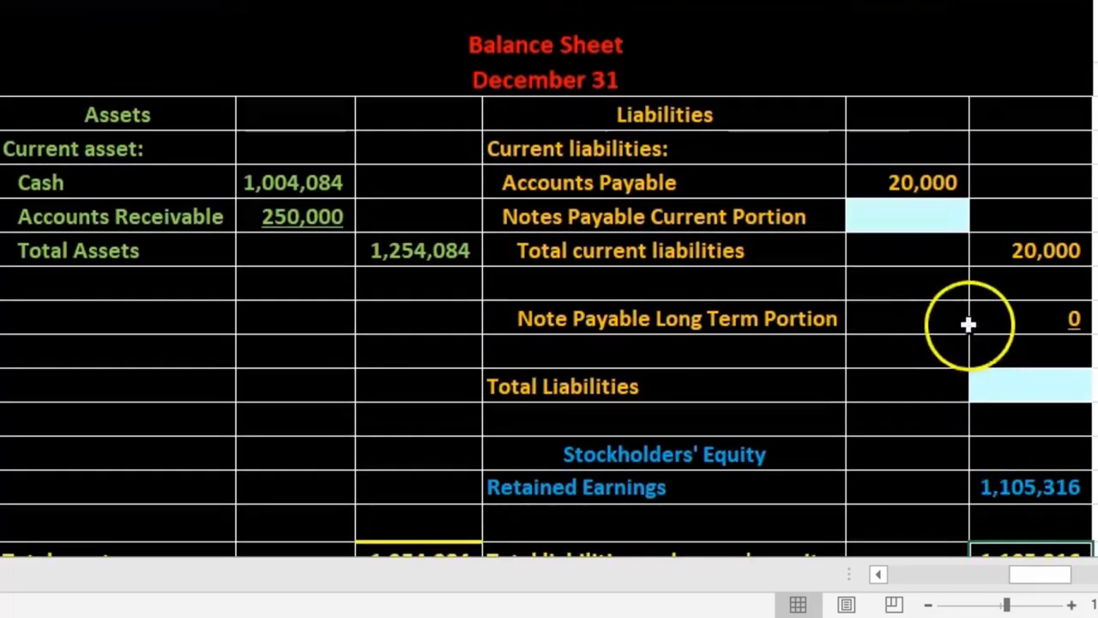
Select the blank Notes Payable Current Portion cell and relate it to the short-term loan accounts in the trial balance
click(919, 224)
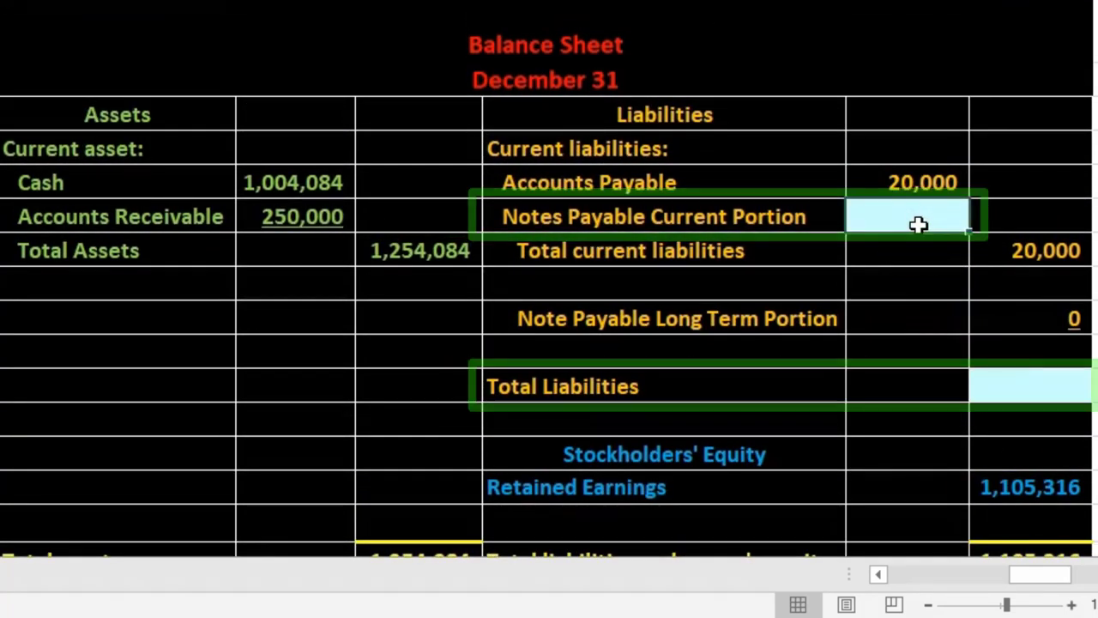
click(878, 575)
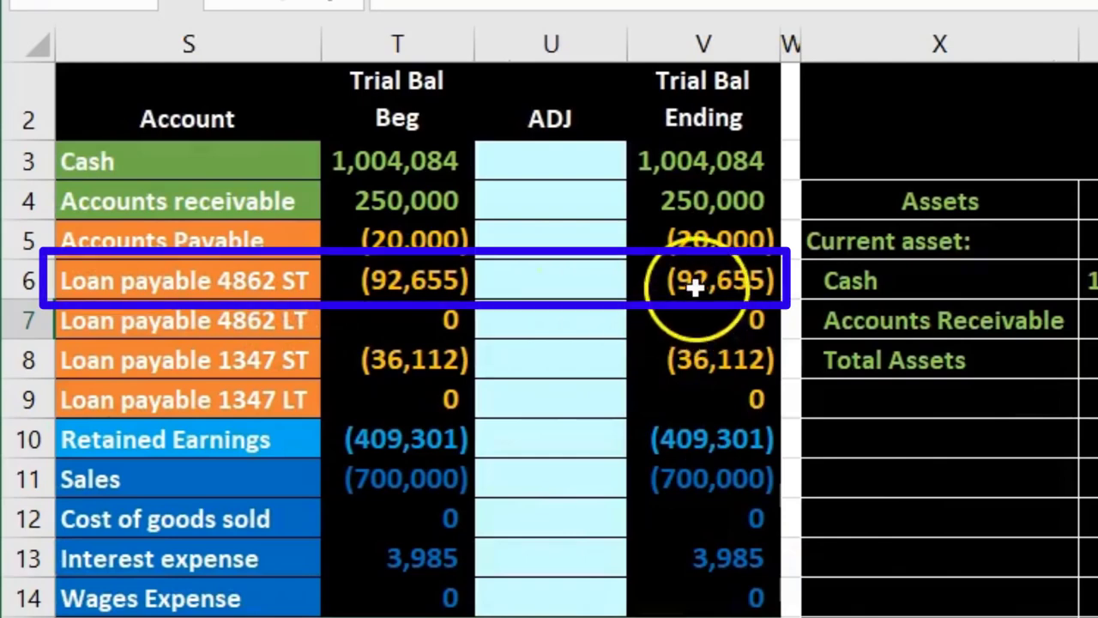
click(270, 292)
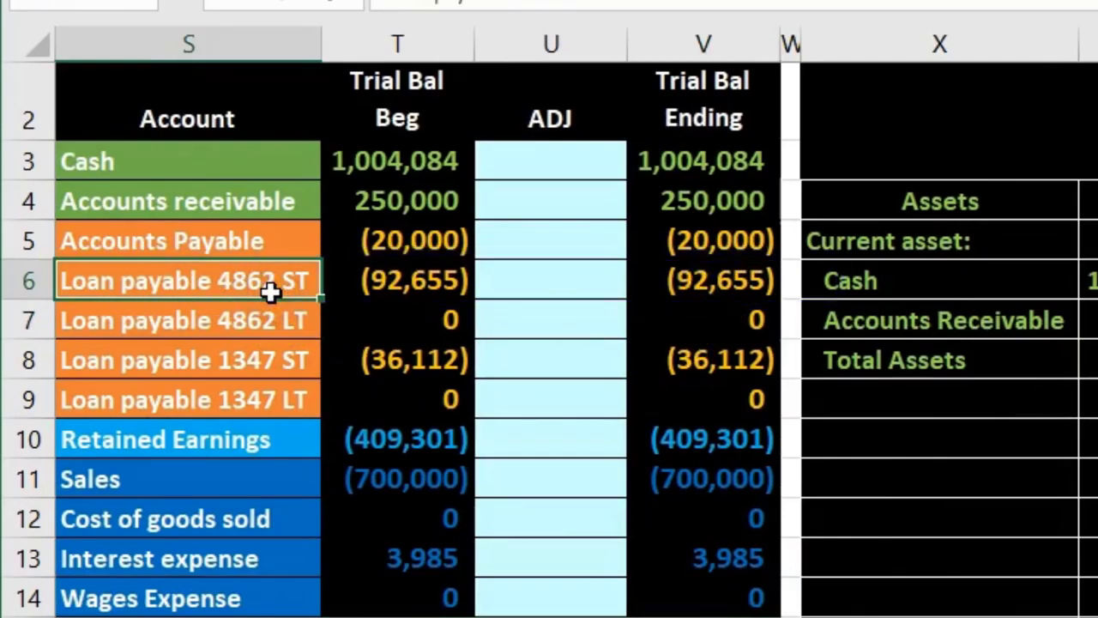
click(270, 356)
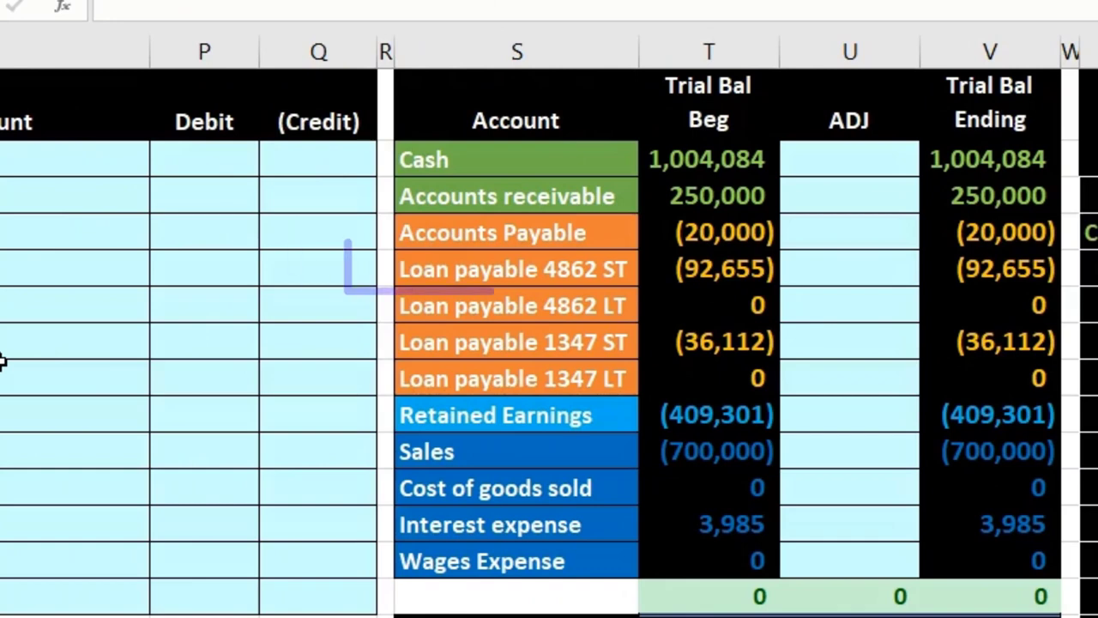
Examine the source formula of the Loan payable 4862 ST beginning balance and select the account with its balance
click(729, 273)
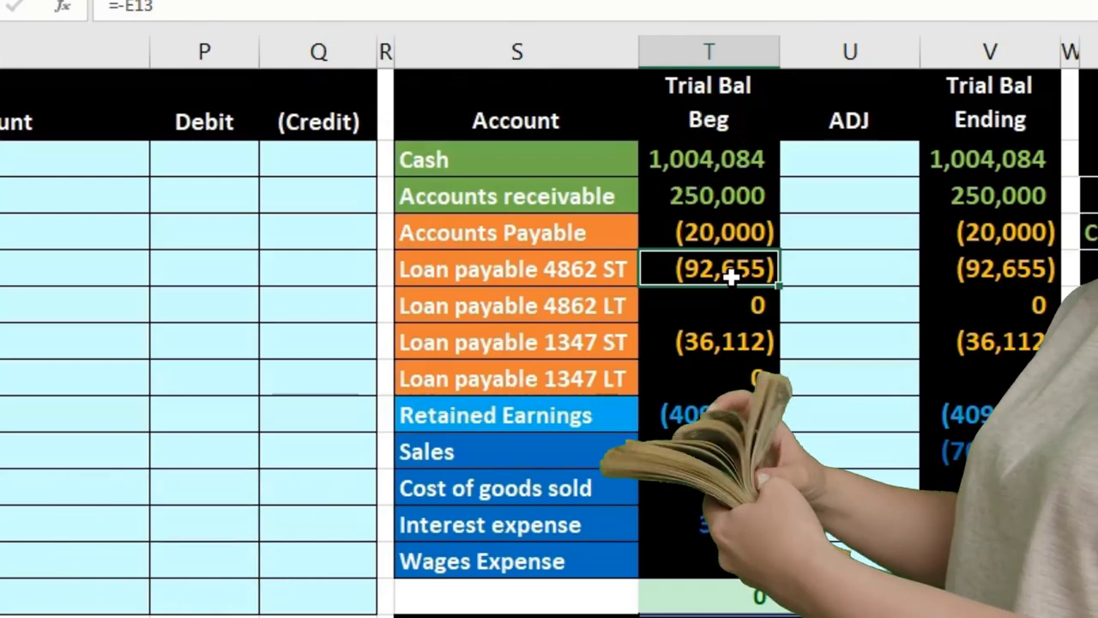
key(Left)
key(Left)
key(Left)
key(Left)
key(Left)
key(Left)
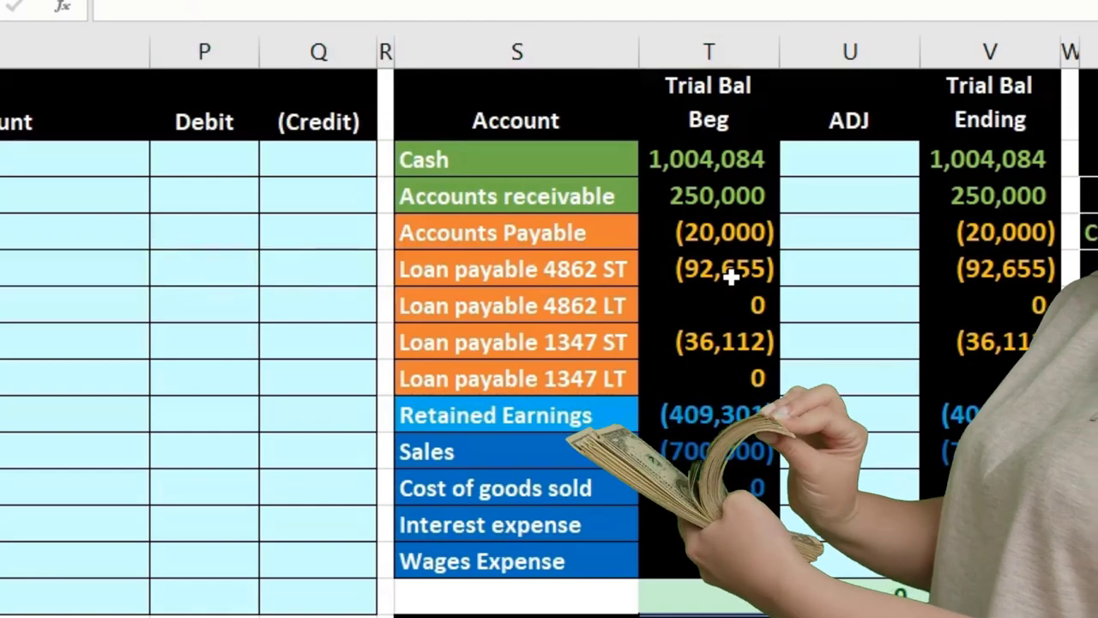
drag(449, 275, 695, 271)
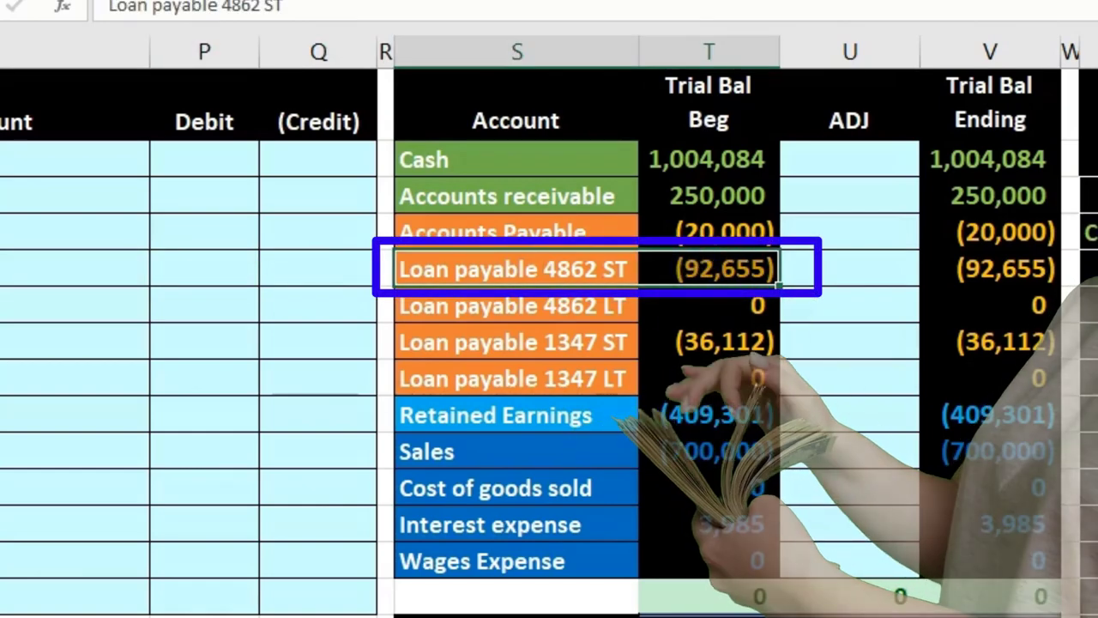
Check the principle after payment 3 in the loan 4862 schedule, and compare the beginning balances of loans 4862 ST and 1347 ST
scroll(549, 326, left, 10)
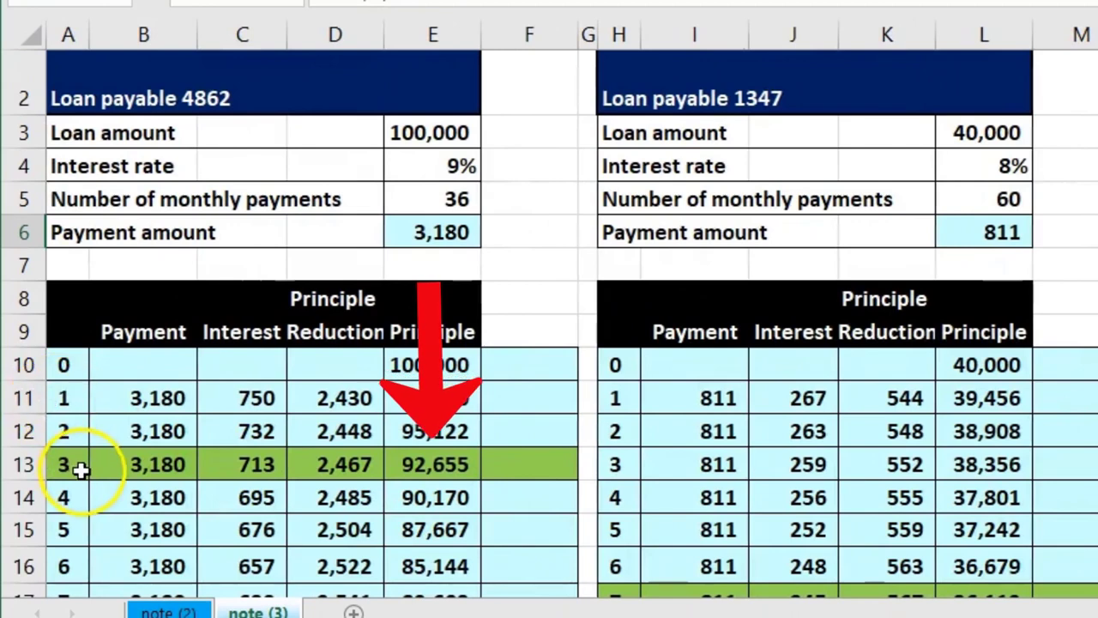
click(421, 464)
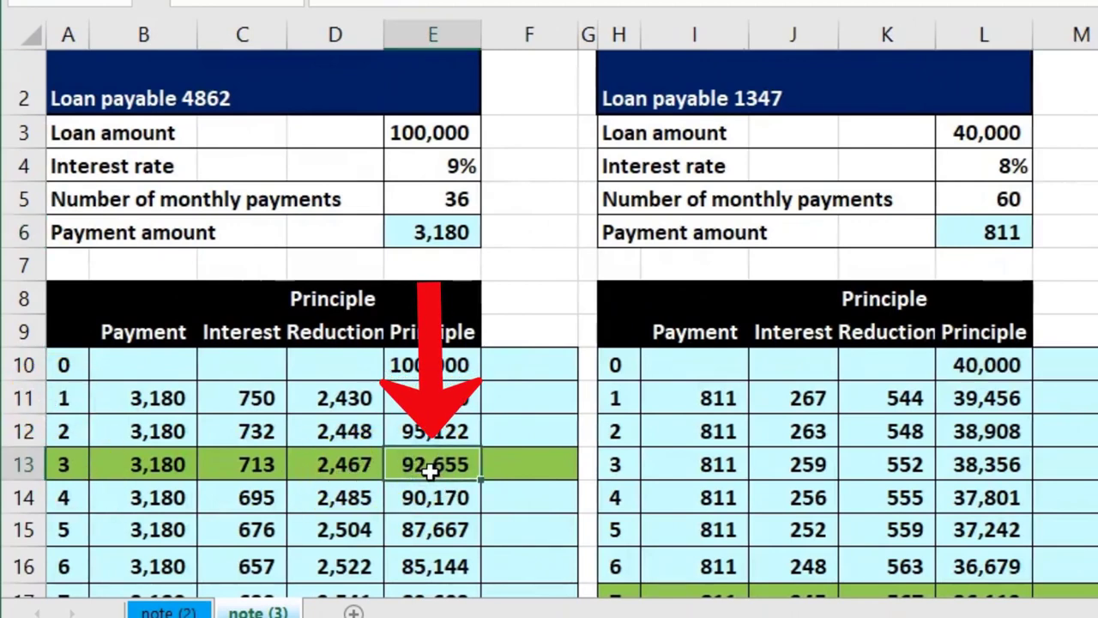
click(60, 98)
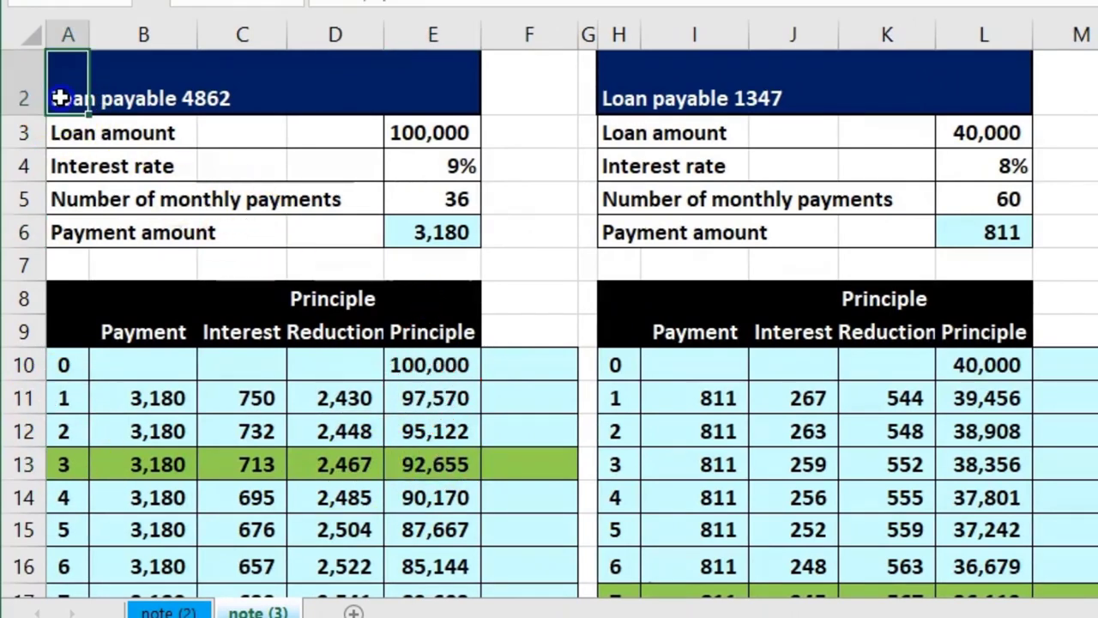
click(408, 450)
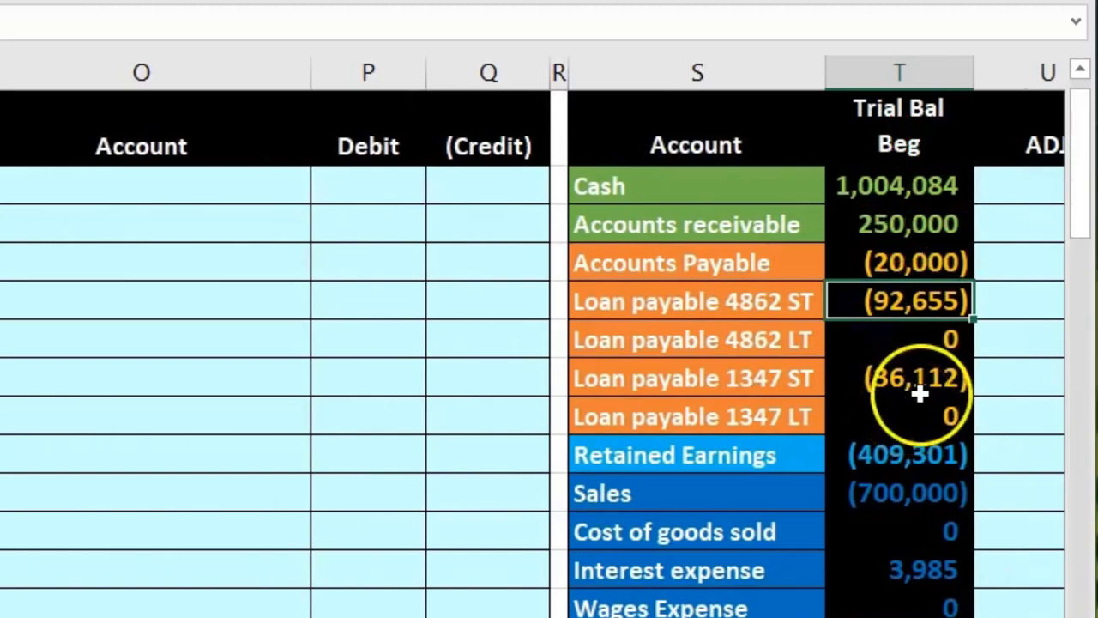
click(920, 380)
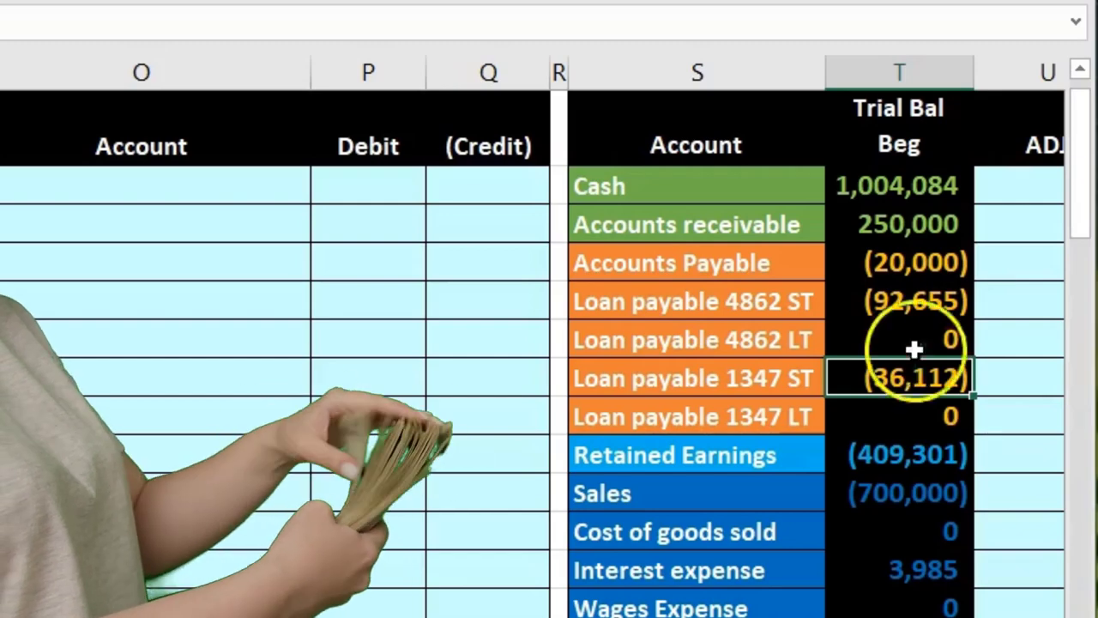
Compare the Loan payable 4862 ST beginning balance, and check the principle after payment 7 in the loan 1347 schedule
click(911, 306)
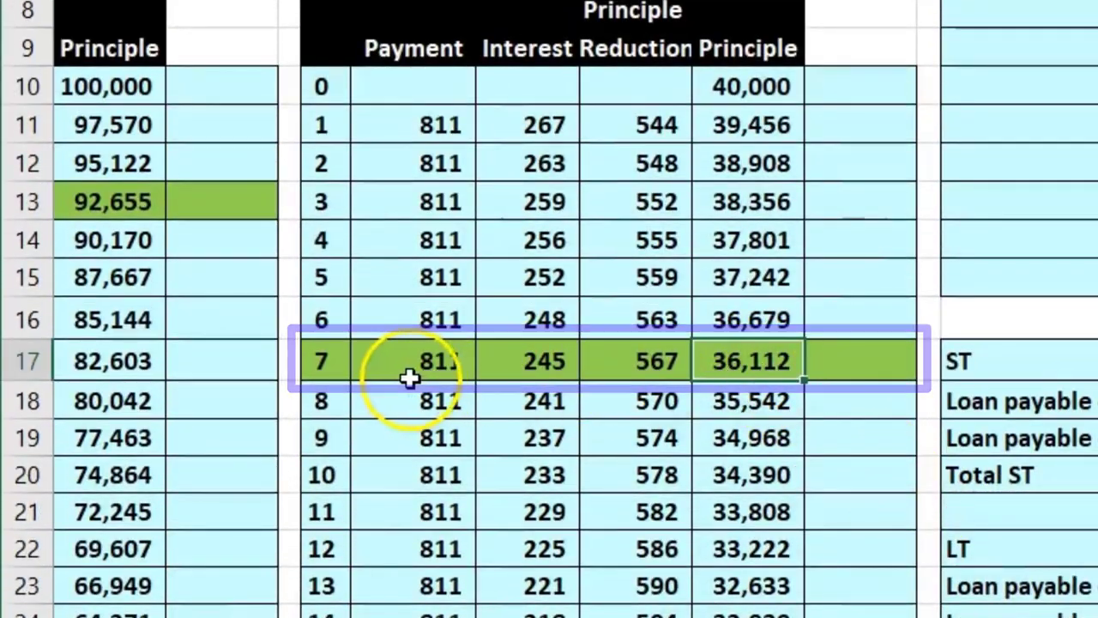
drag(319, 350, 571, 334)
click(729, 360)
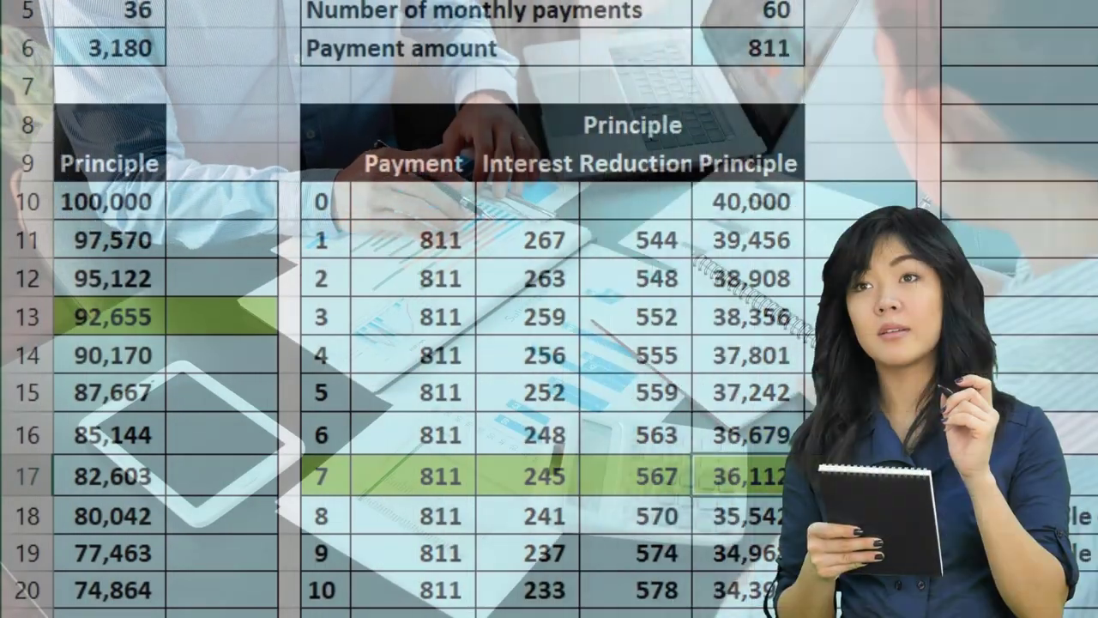
scroll(386, 343, right, 2)
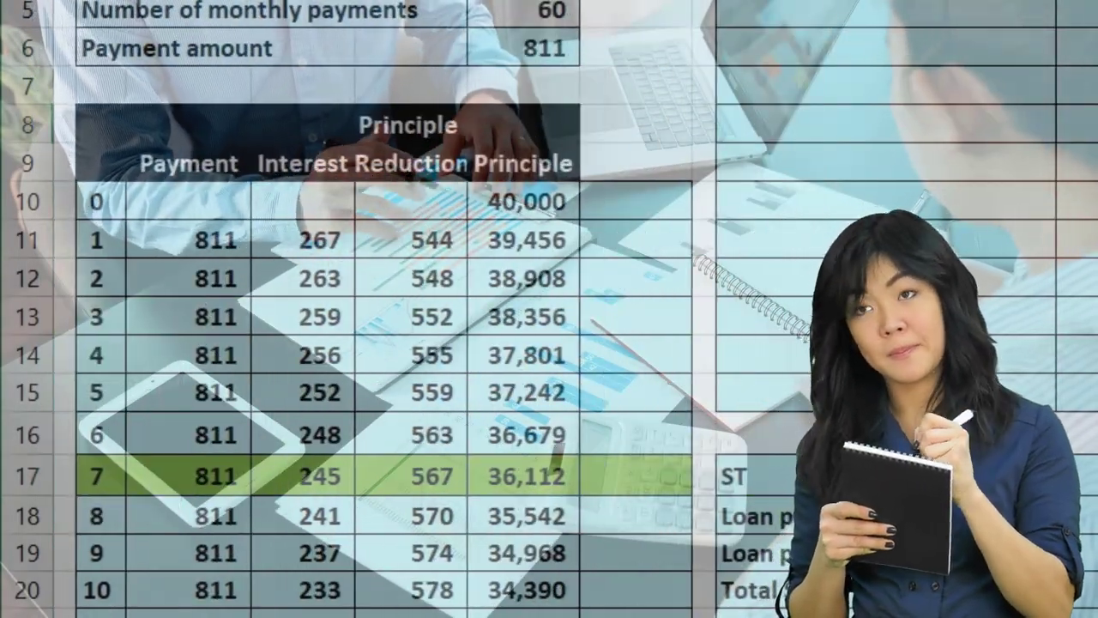
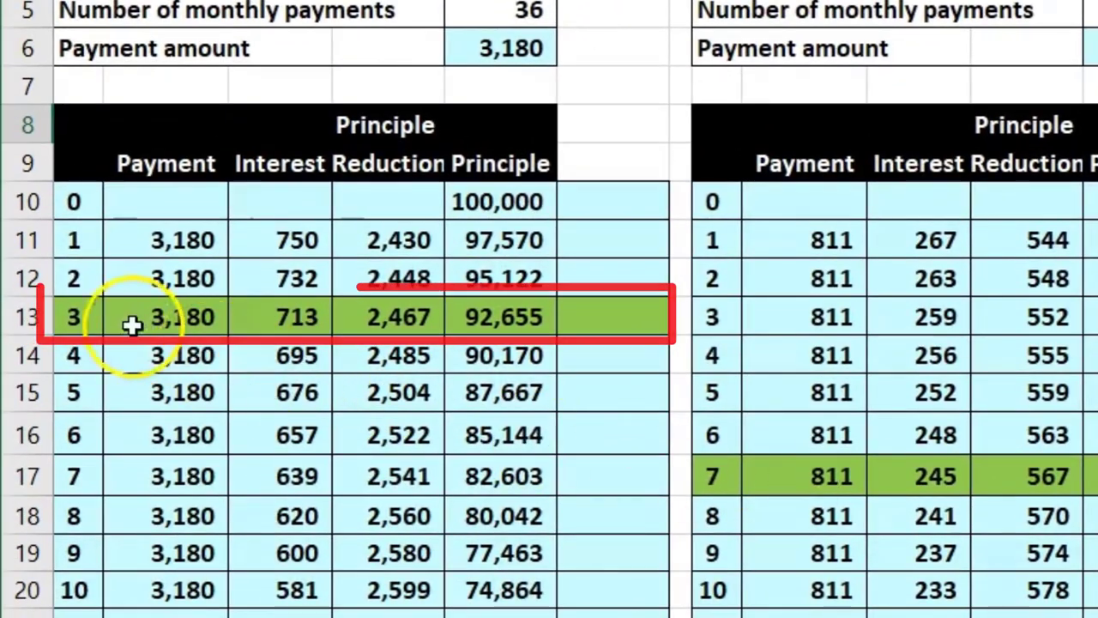
Review the payment 3 row of the loan 4862 schedule and the principle reductions for payments 4 to 15
drag(83, 314, 500, 314)
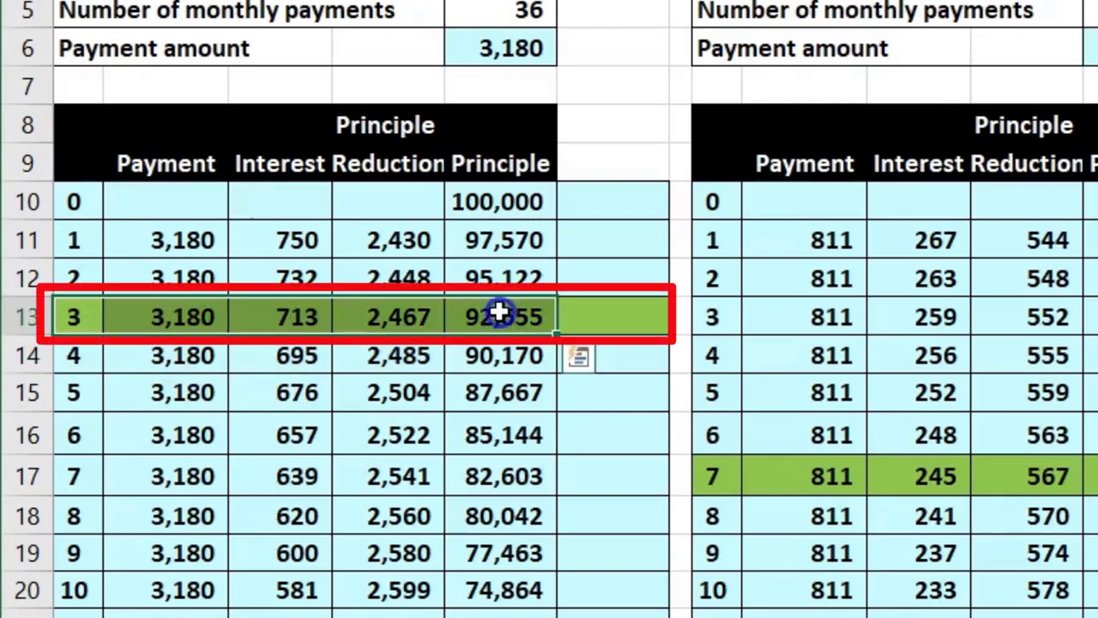
click(500, 314)
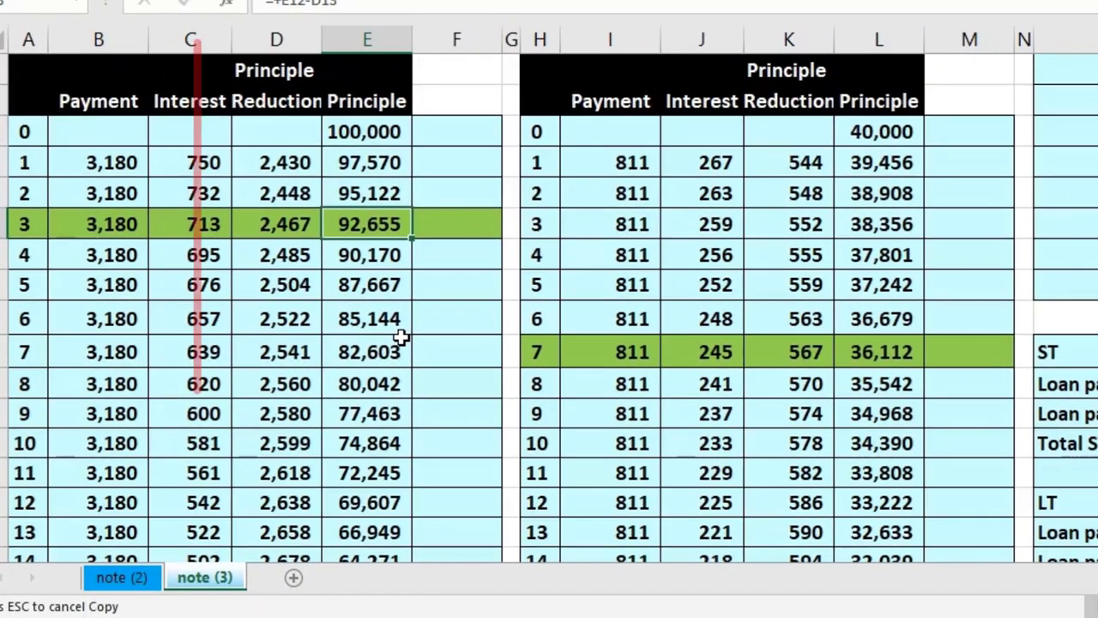
drag(109, 255, 109, 283)
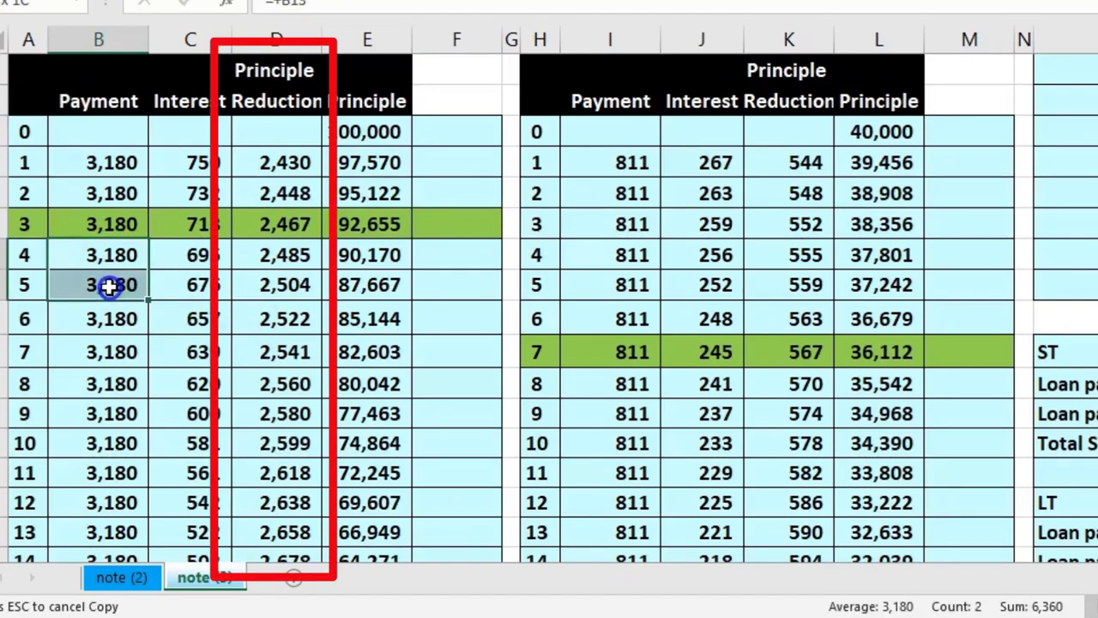
drag(271, 258, 275, 530)
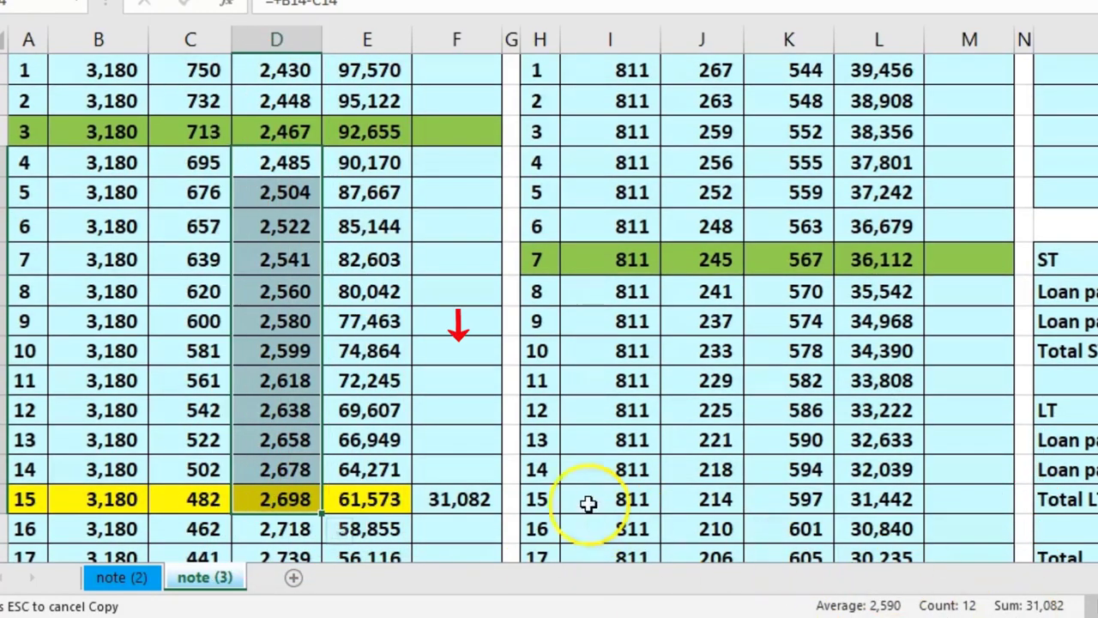
Inspect the loan 4862 short-term portion formula beside payment 15, and compare the principle after payments 3 and 15
double_click(486, 499)
key(Return)
key(ctrl+c)
click(361, 137)
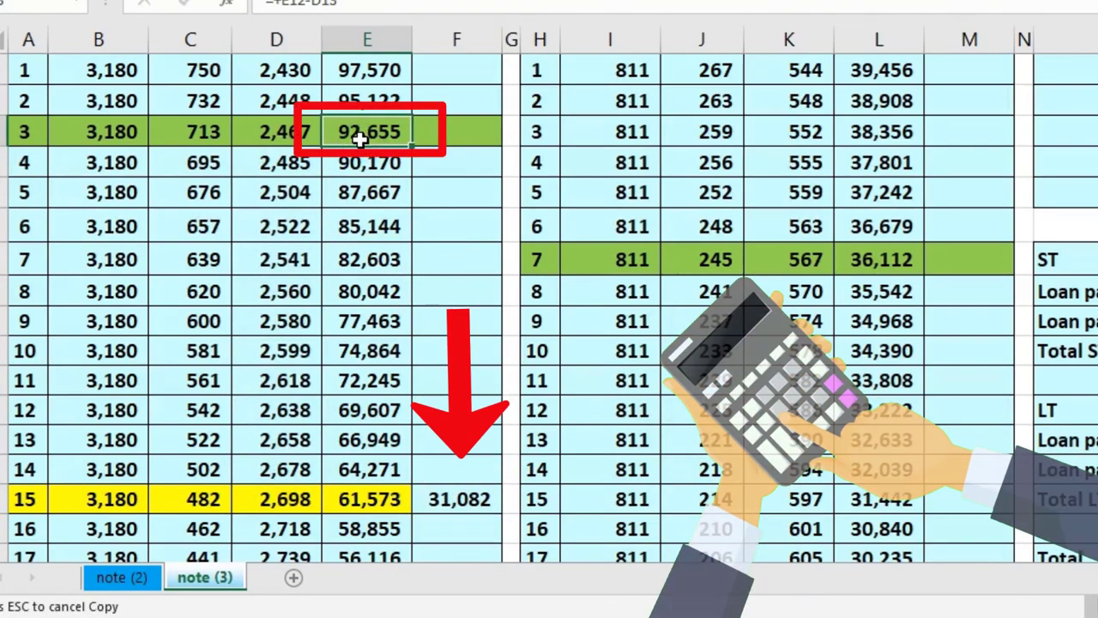
click(372, 499)
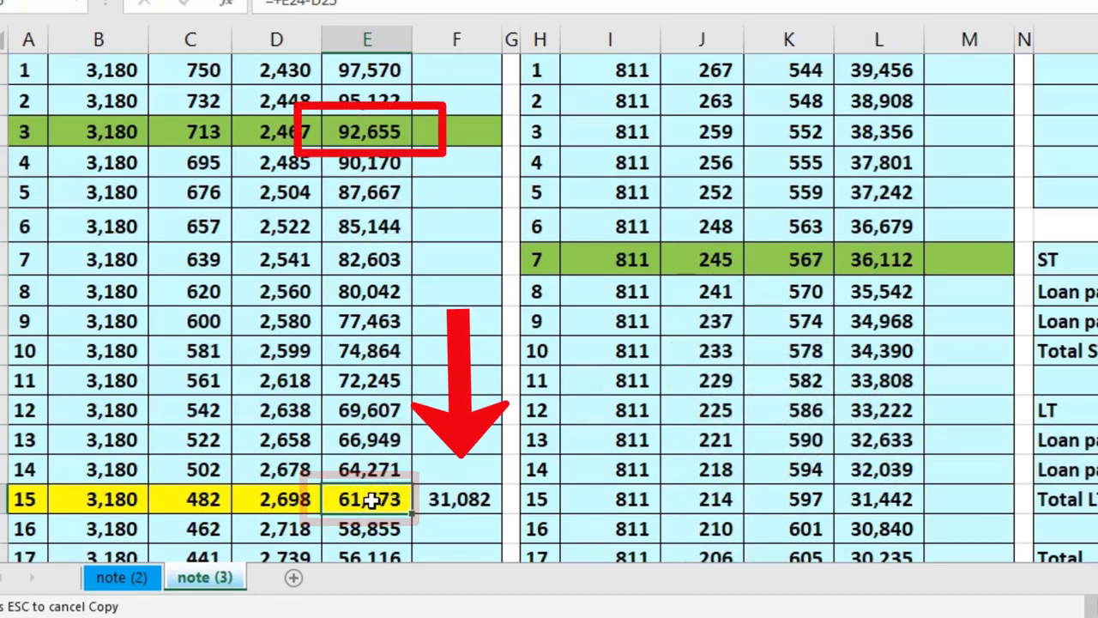
click(451, 496)
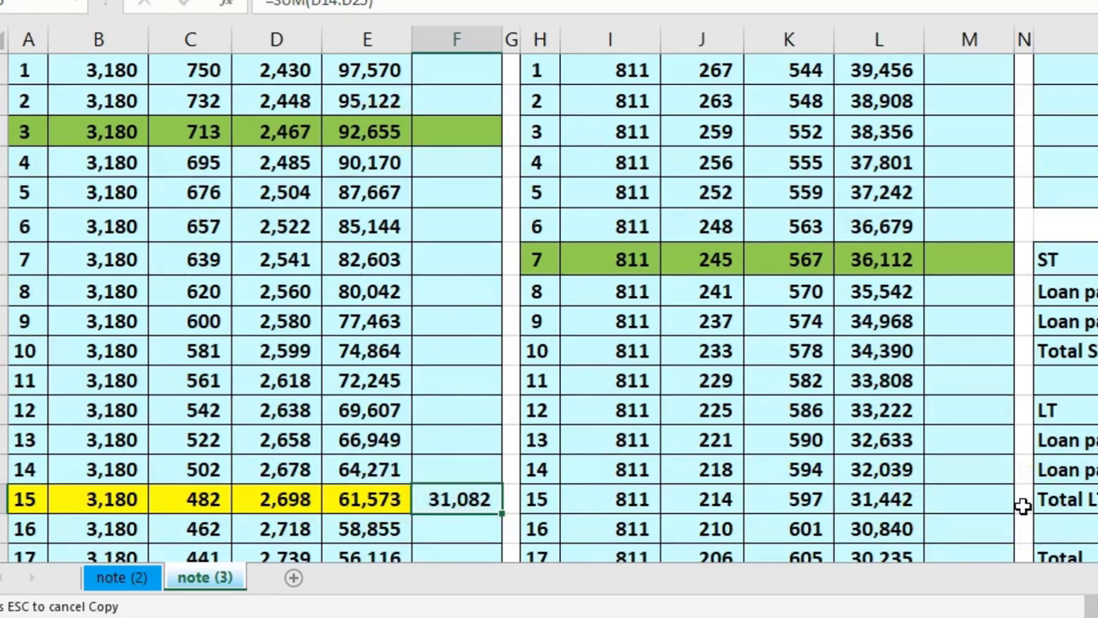
Inspect the loan 1347 short-term portion formula beside payment 19, and compare the principle after payments 7 and 19
scroll(1023, 507, up, 1)
drag(541, 346, 876, 353)
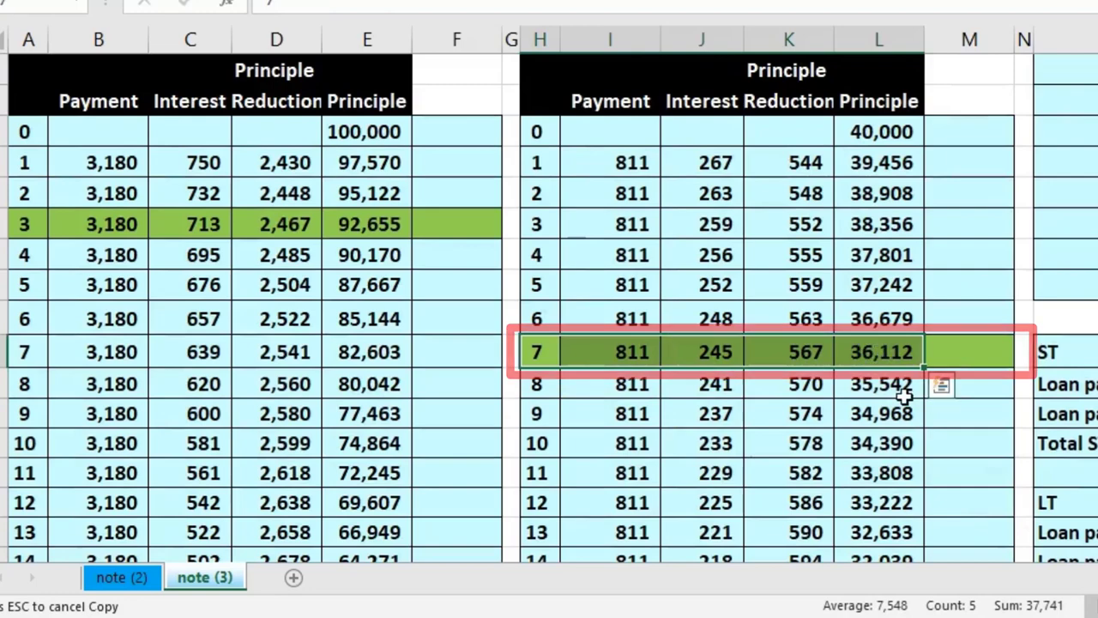
scroll(904, 394, down, 2)
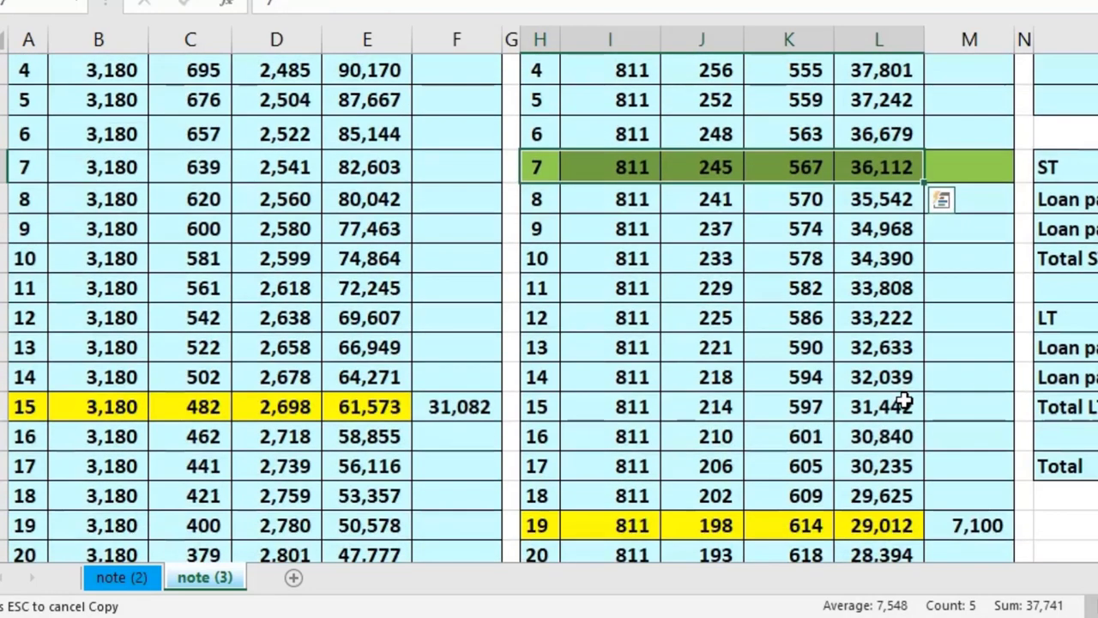
double_click(972, 524)
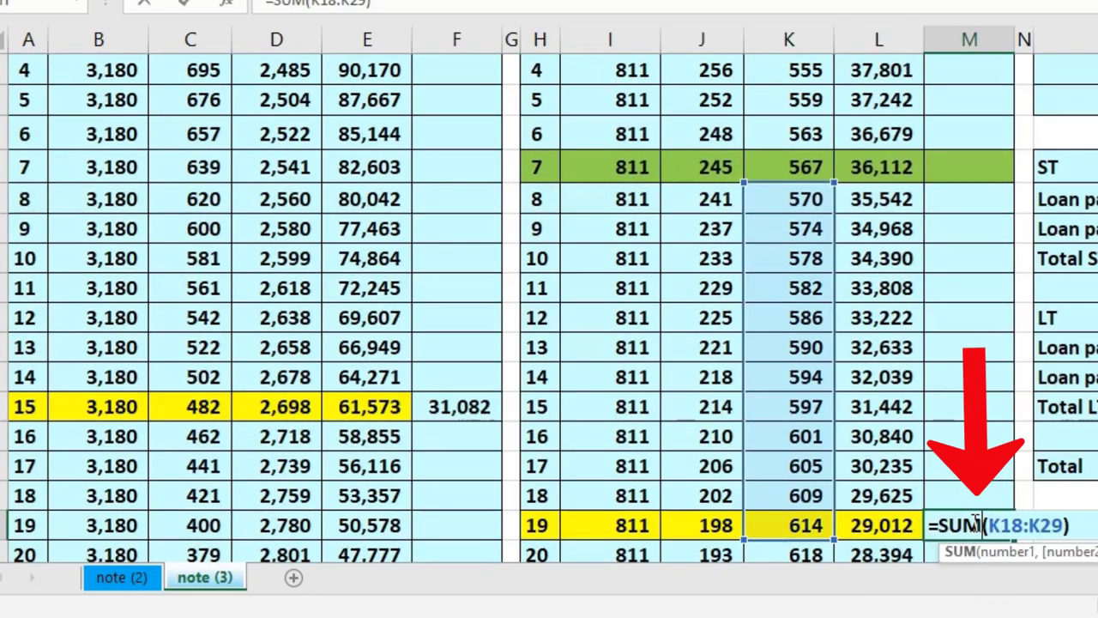
key(Return)
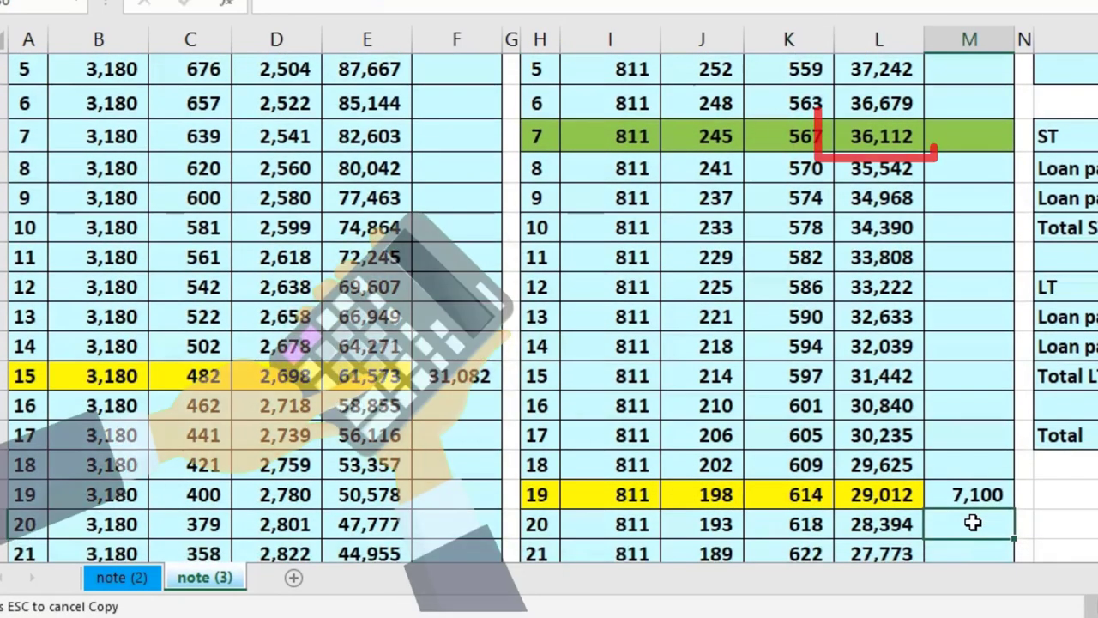
click(891, 139)
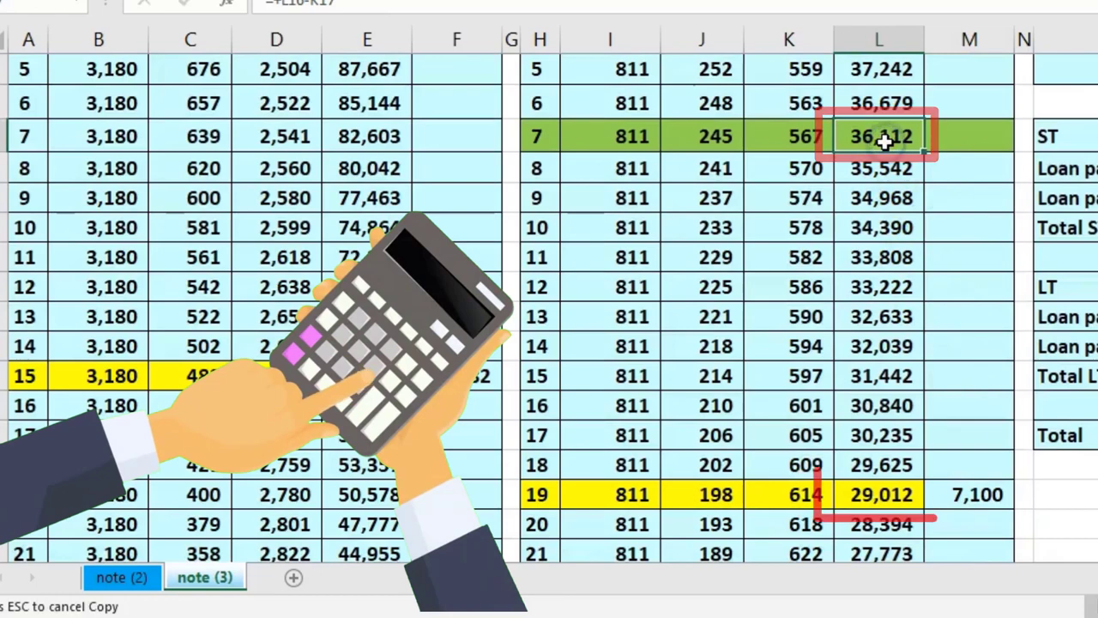
click(895, 487)
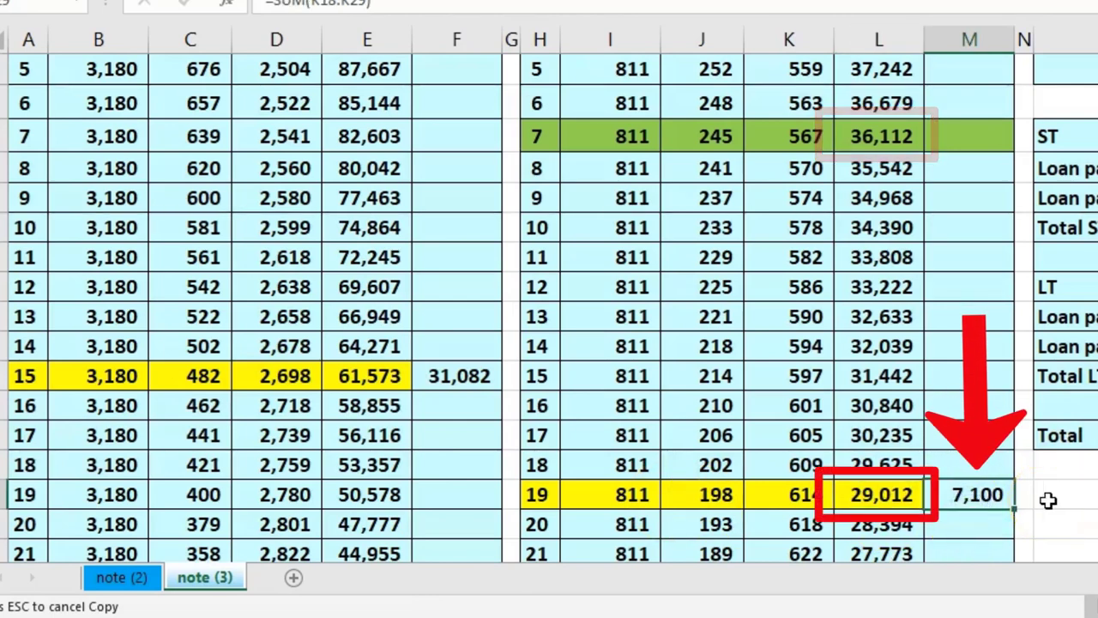
Compare both loans' short-term portions and their remaining long-term principle in the yellow schedule rows
click(485, 371)
click(981, 493)
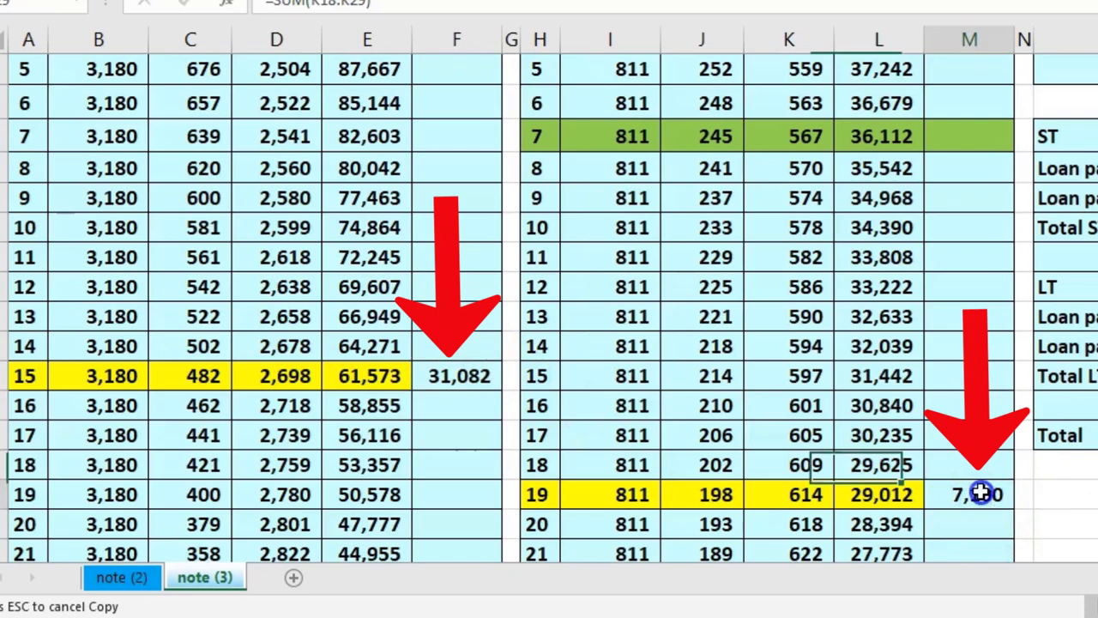
click(385, 375)
click(889, 503)
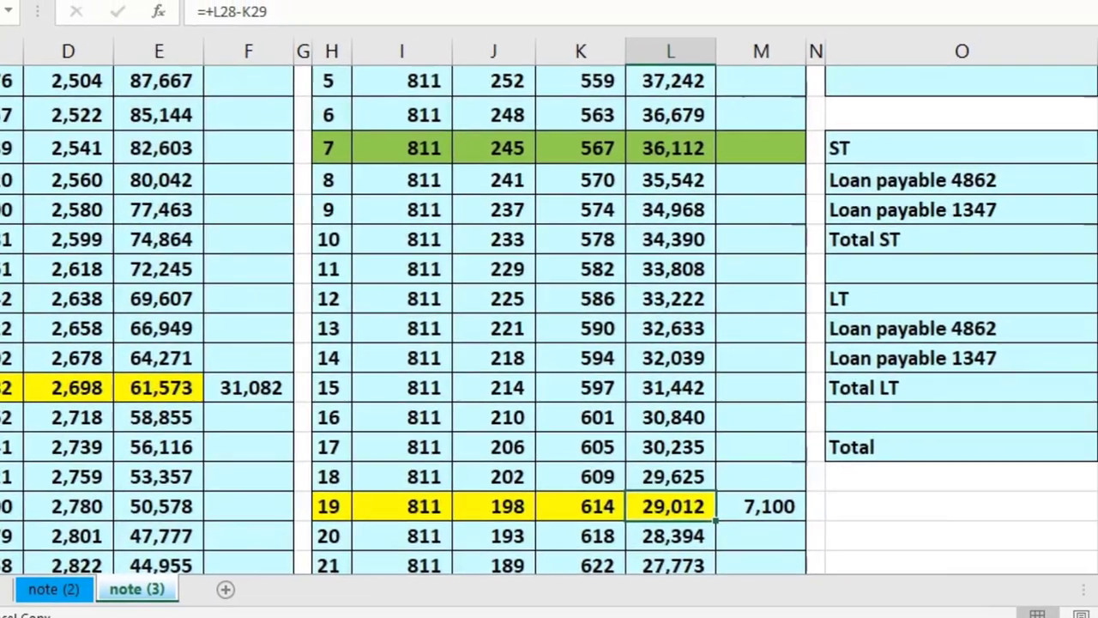
Fill the ST section by linking Loan payable 4862 to F25 and Loan payable 1347 to M29
click(1097, 169)
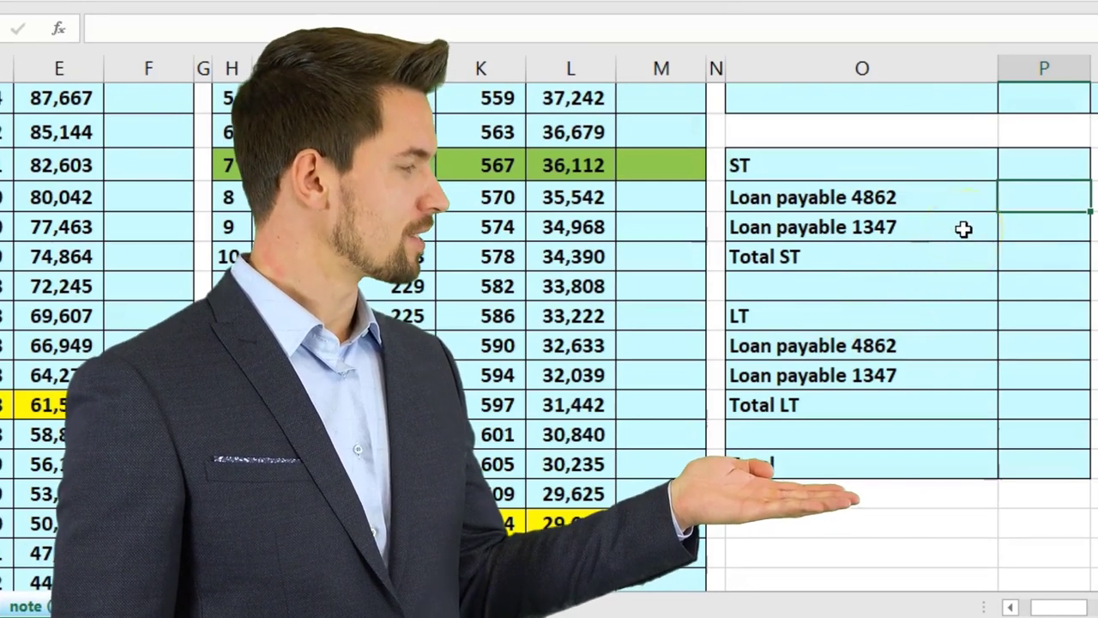
text(=)
click(184, 401)
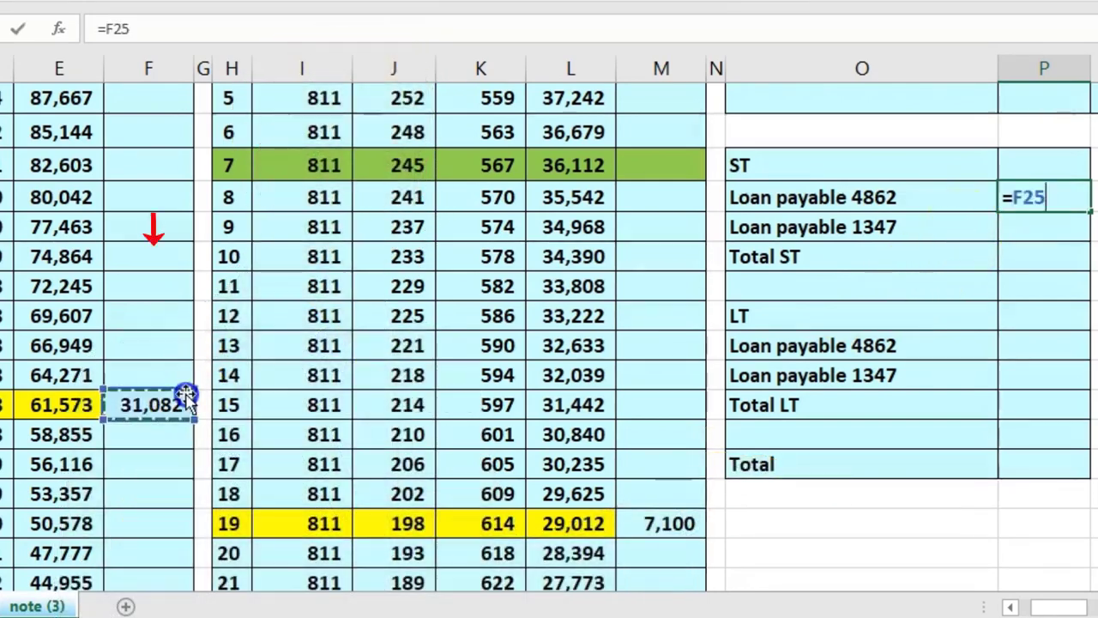
key(Return)
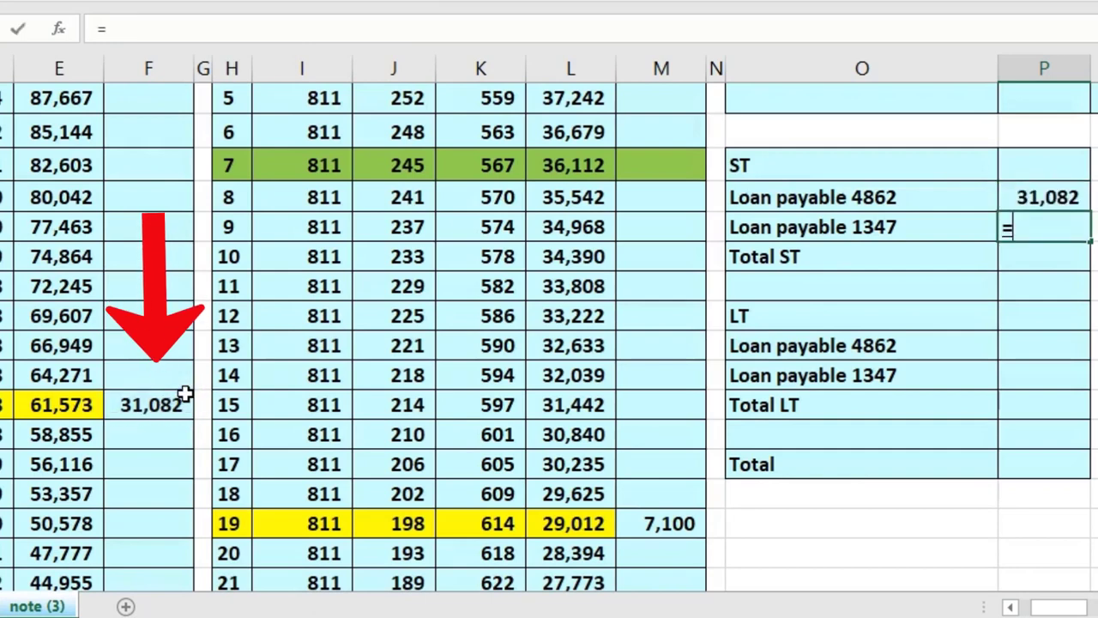
text(=)
click(655, 523)
key(Return)
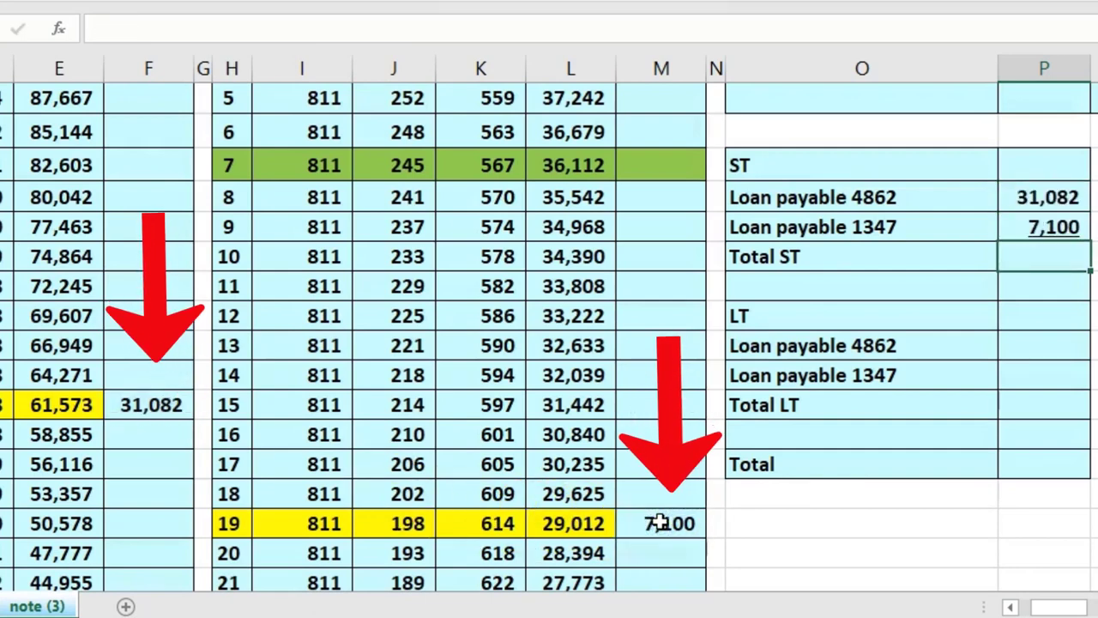
Calculate Total ST with a SUM of the two short-term loan amounts
text(=sum()
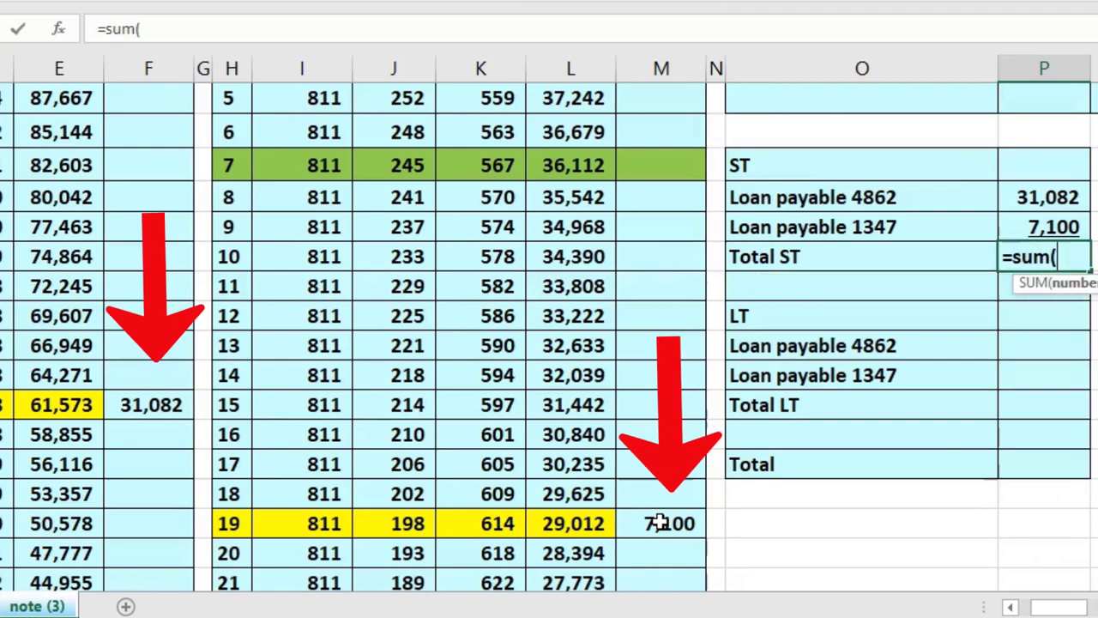
key(Up)
key(shift+Up)
key(Return)
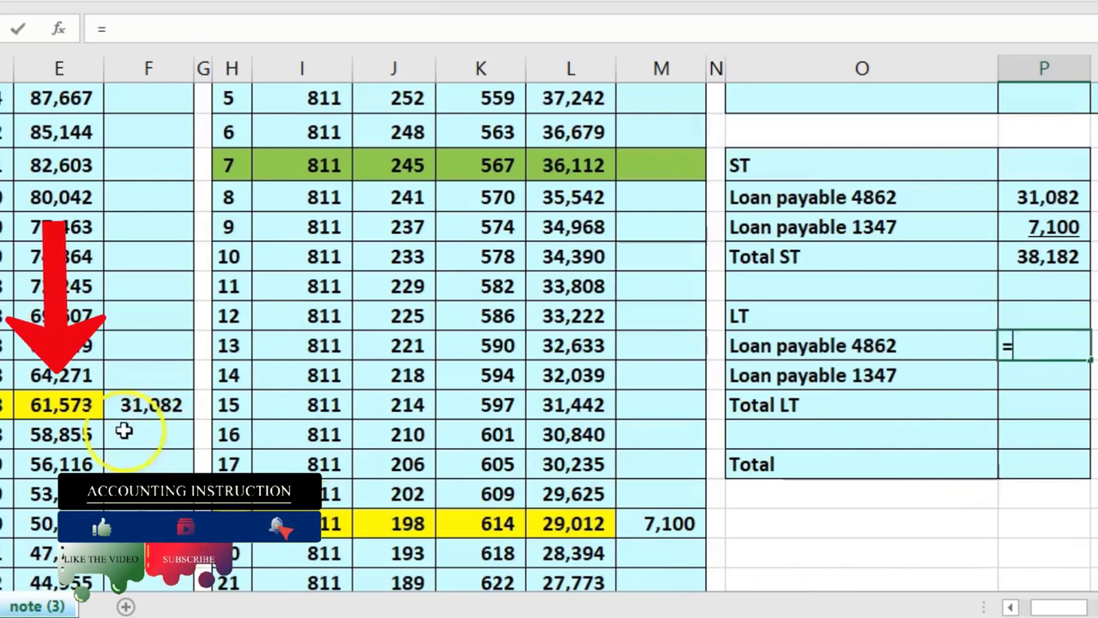
Fill the LT section by linking Loan payable 4862 to E25 and Loan payable 1347 to L29
click(79, 410)
key(Return)
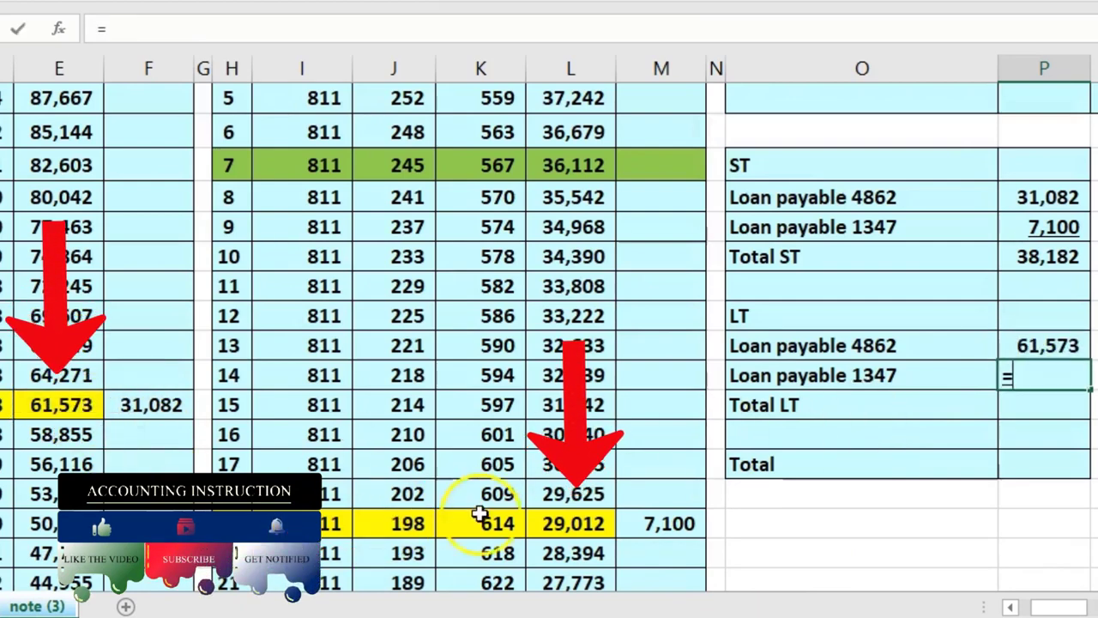
click(534, 515)
key(Return)
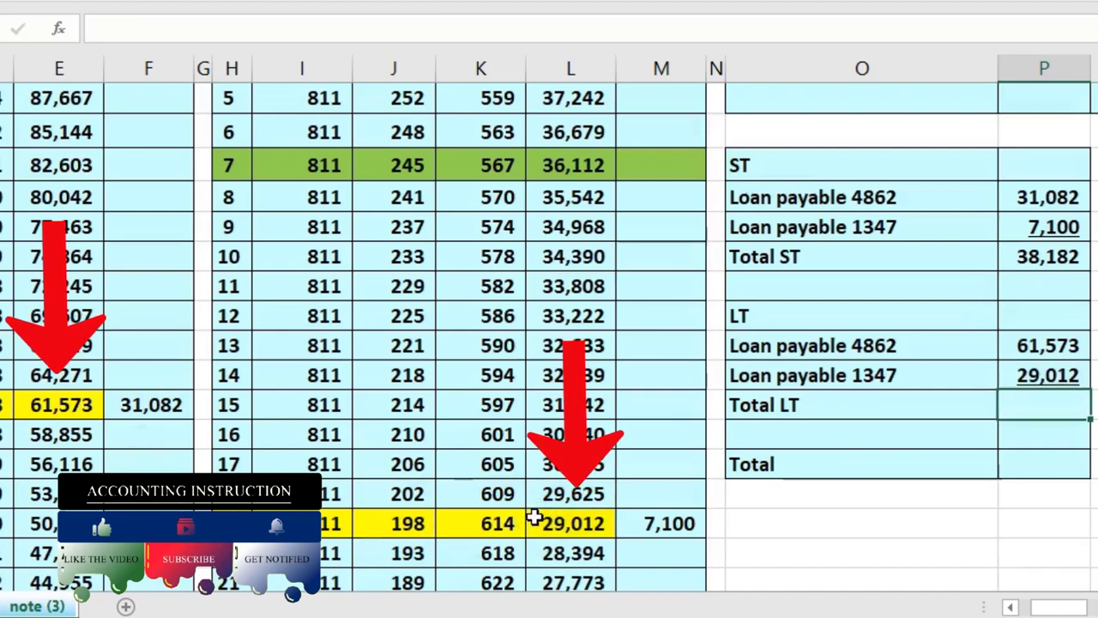
Calculate Total LT with a SUM of the two long-term loan amounts
text(=sum()
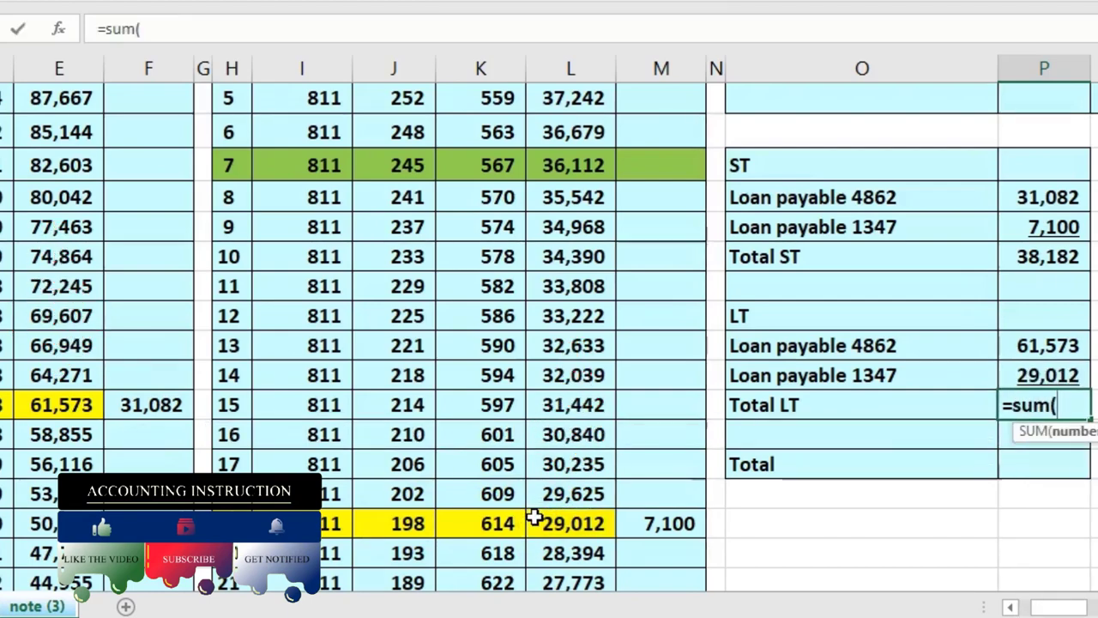
key(Up)
key(shift+Up)
key(Return)
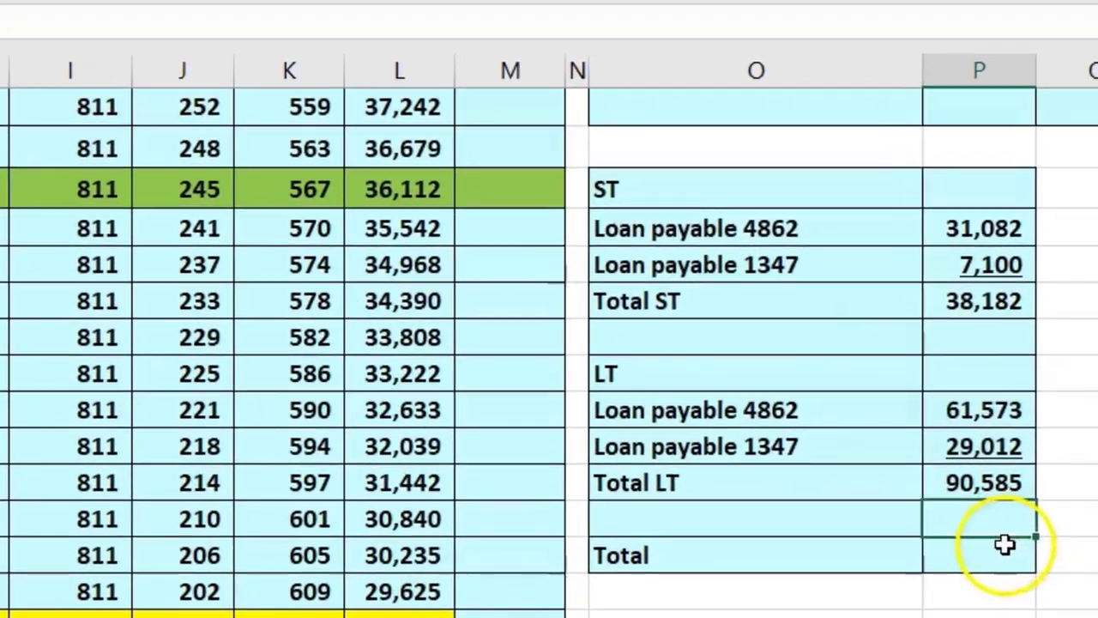
Calculate the overall loan Total as Total ST plus Total LT with =P20+P25, and check the result
click(1005, 549)
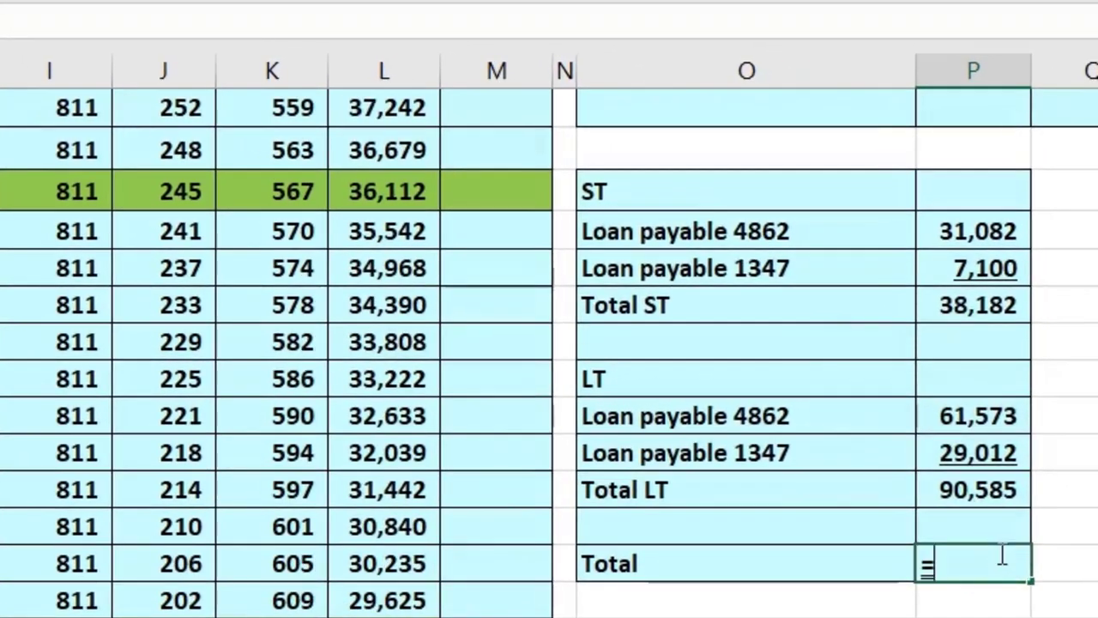
click(953, 314)
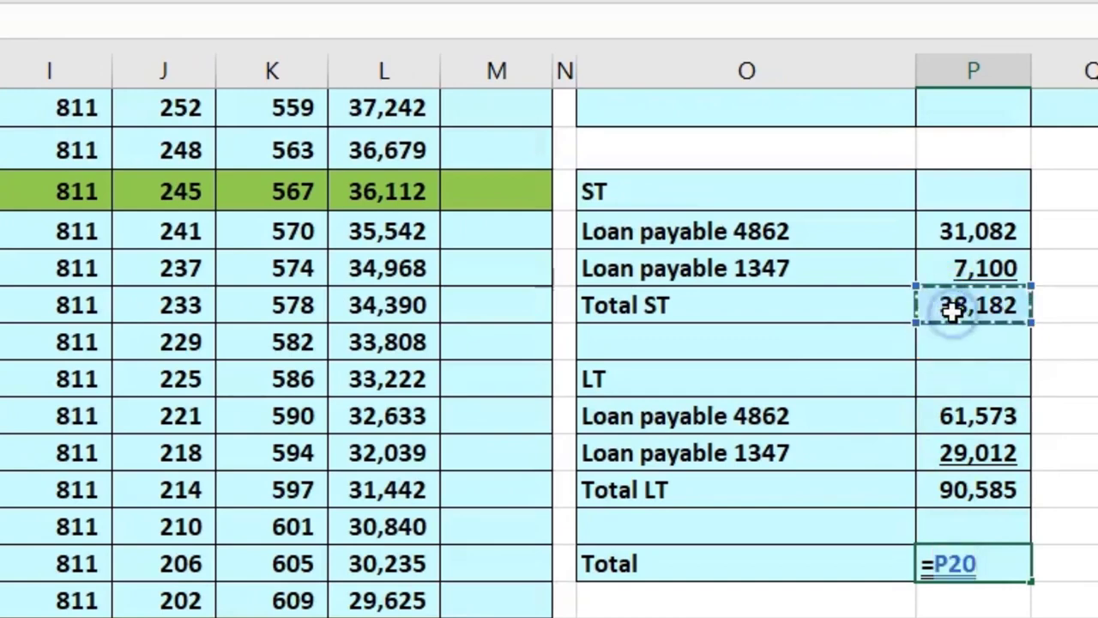
text(+)
click(978, 491)
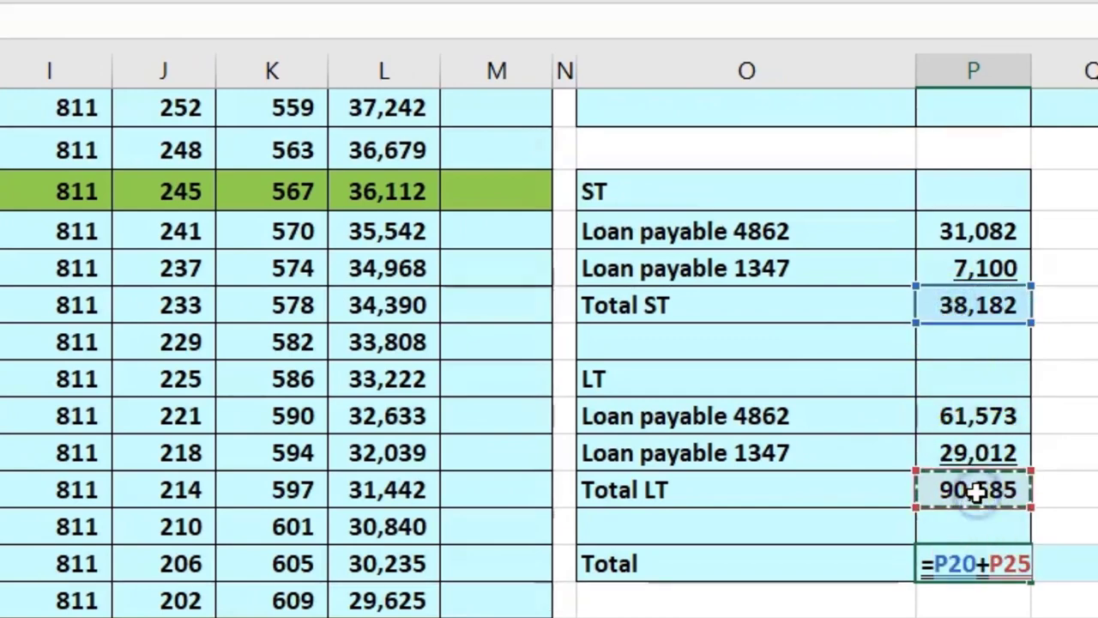
key(Return)
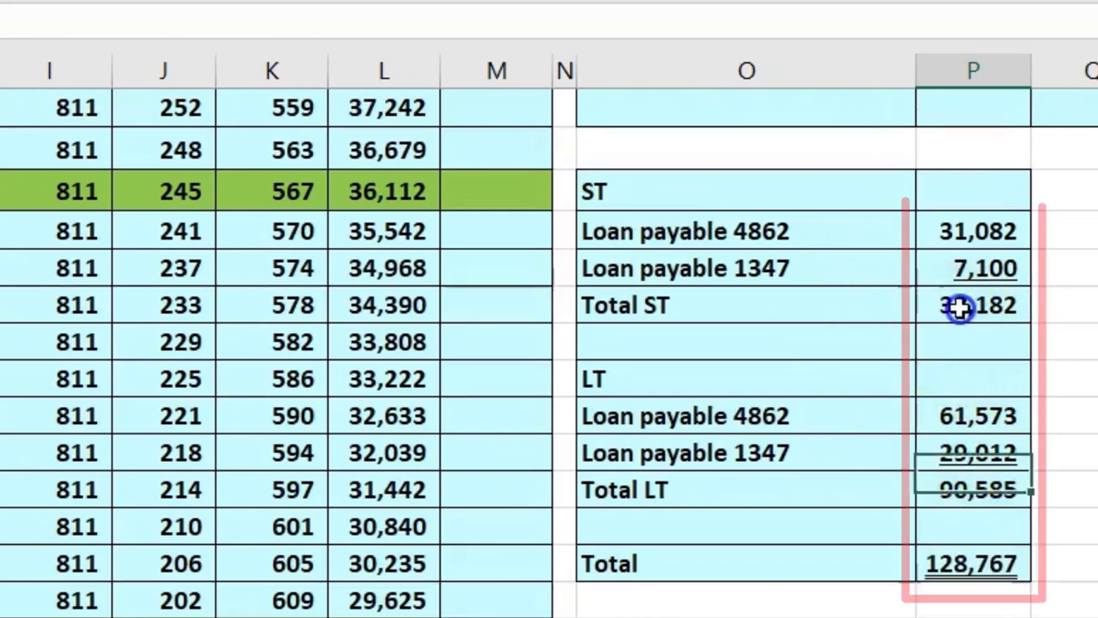
click(989, 574)
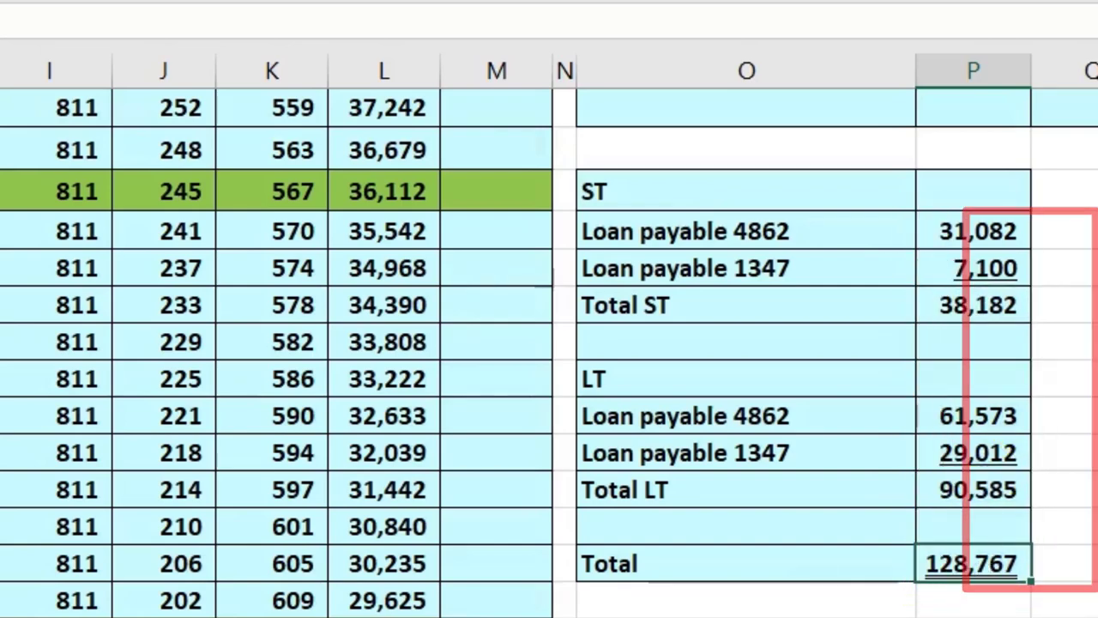
scroll(996, 605, right, 3)
scroll(996, 605, up, 3)
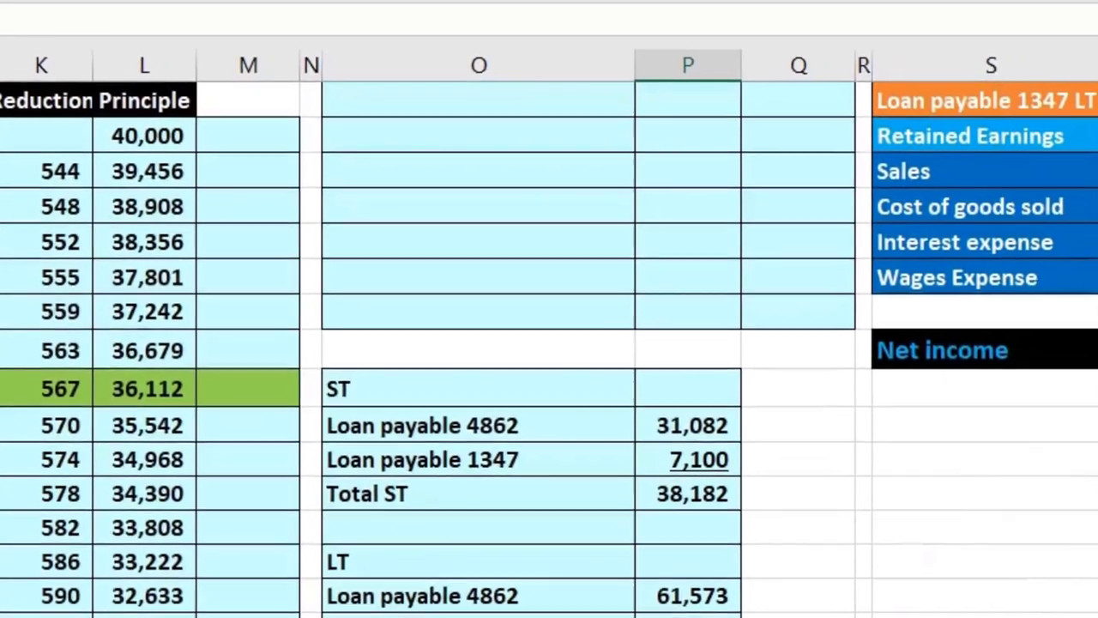
Total the loan payable balances in the Trial Bal Beg column and compare them with the overall loan total in the ST/LT summary
scroll(550, 343, right, 5)
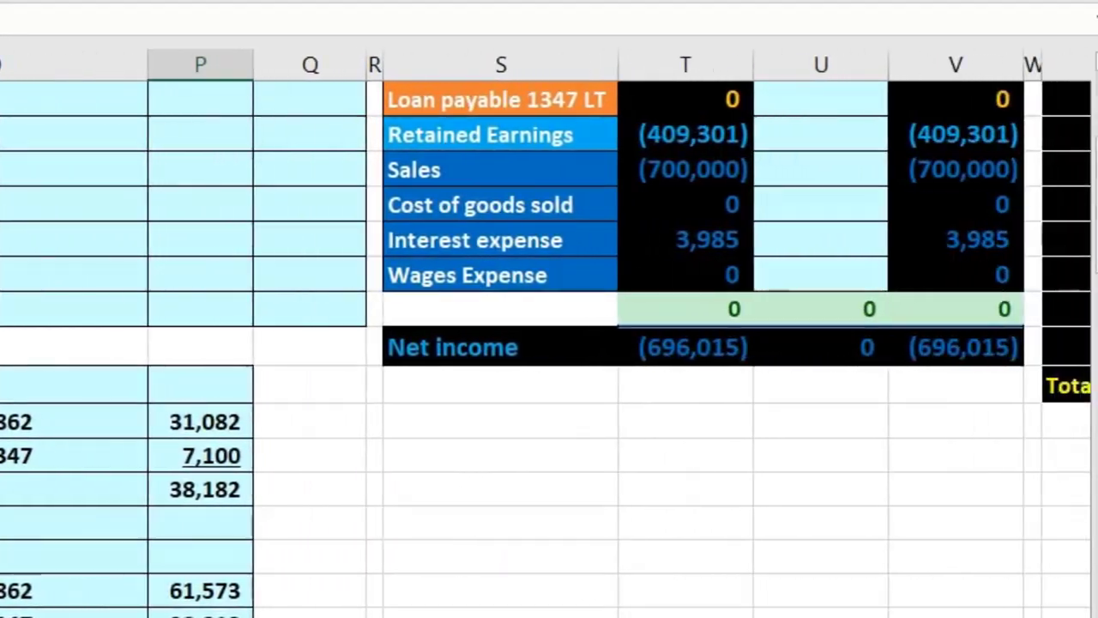
scroll(924, 466, up, 3)
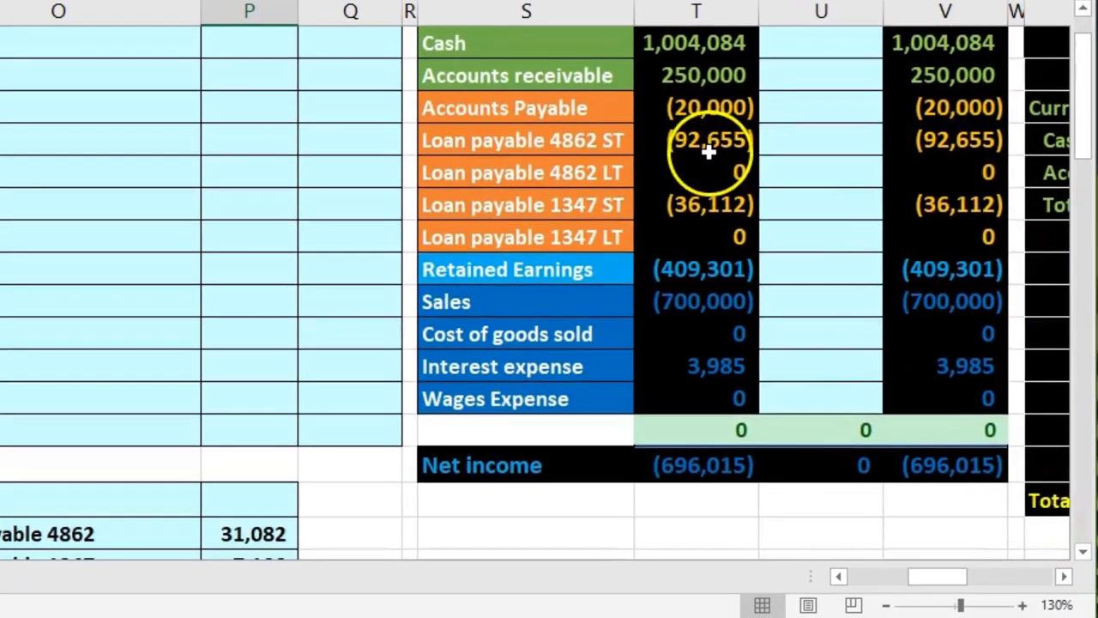
drag(708, 162, 712, 222)
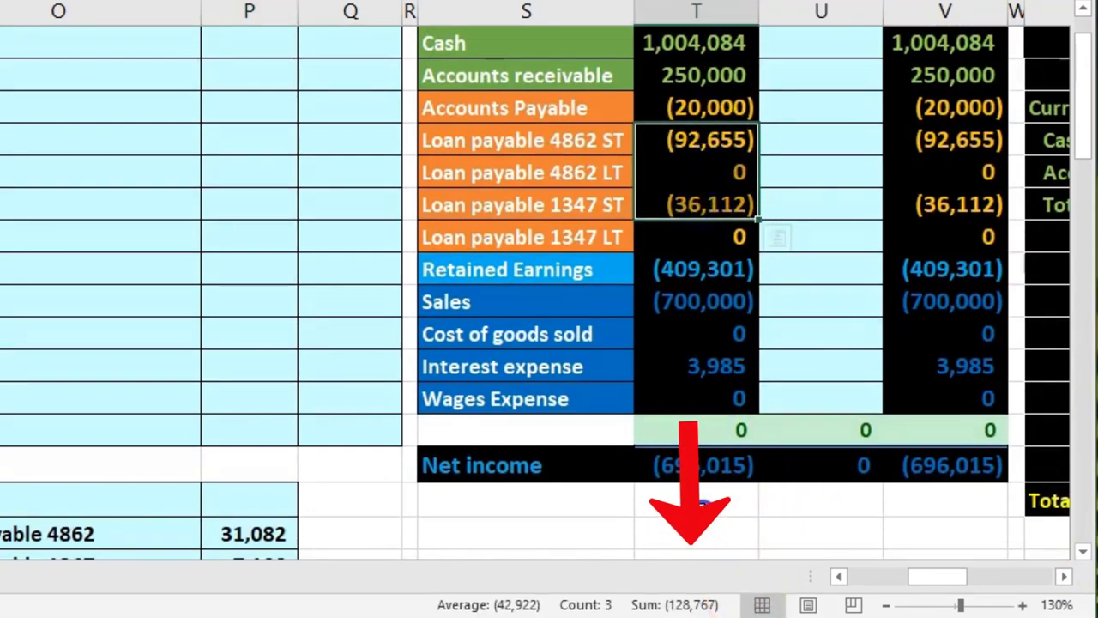
click(704, 506)
scroll(704, 508, down, 2)
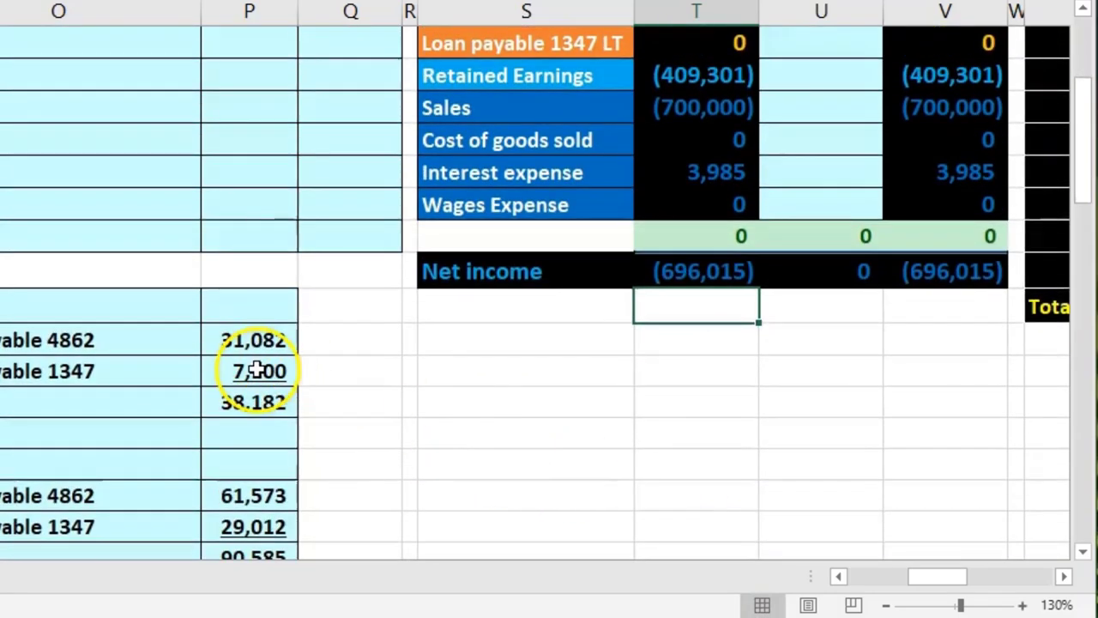
scroll(257, 403, down, 1)
Compare the sum of loan 4862's short-term and long-term portions with the beginning trial balance amount of Loan payable 4862 ST
scroll(344, 463, up, 3)
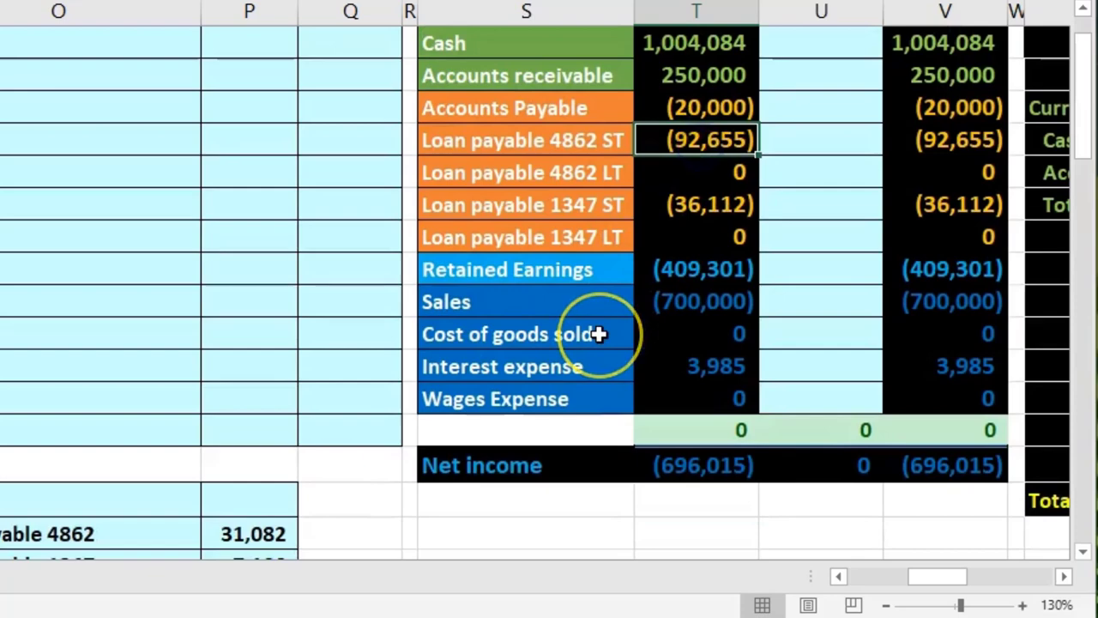
scroll(598, 334, down, 1)
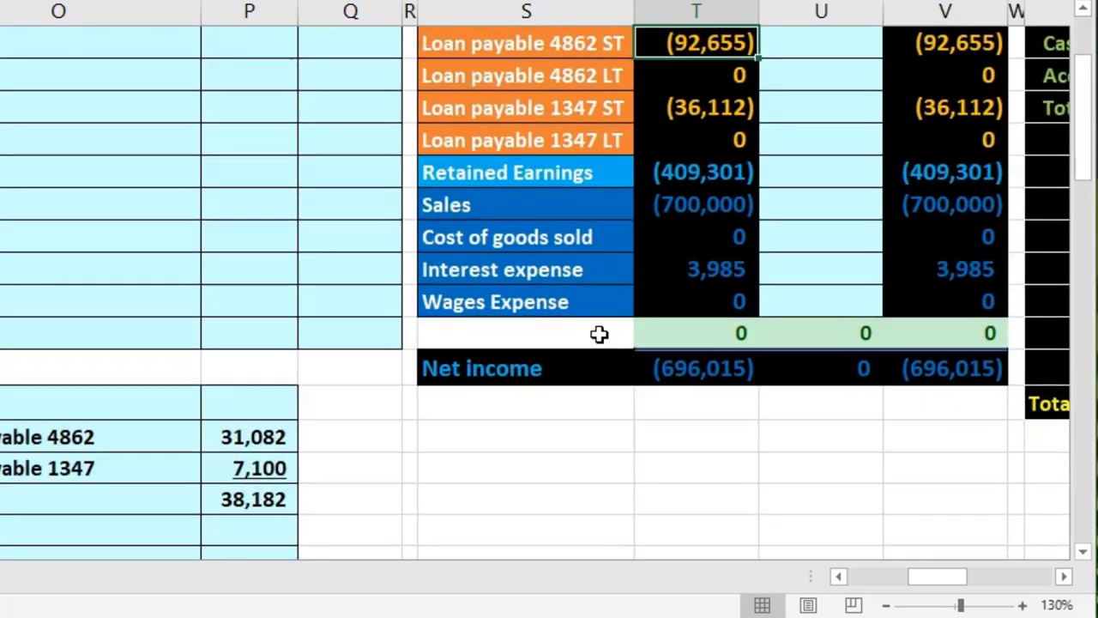
scroll(531, 395, down, 2)
click(274, 248)
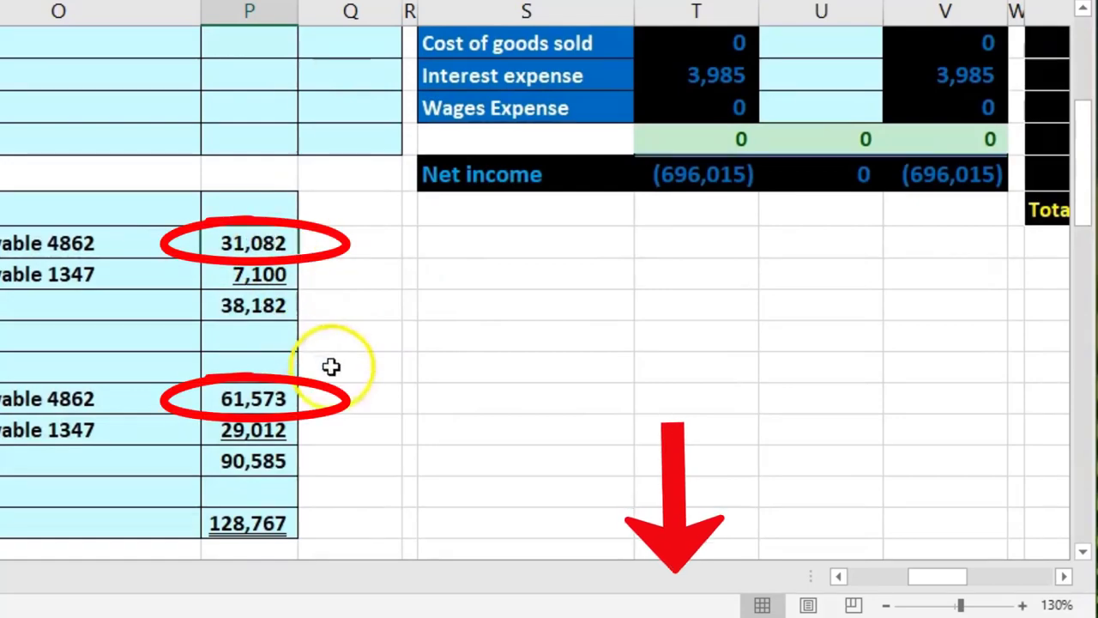
ctrl+click(275, 397)
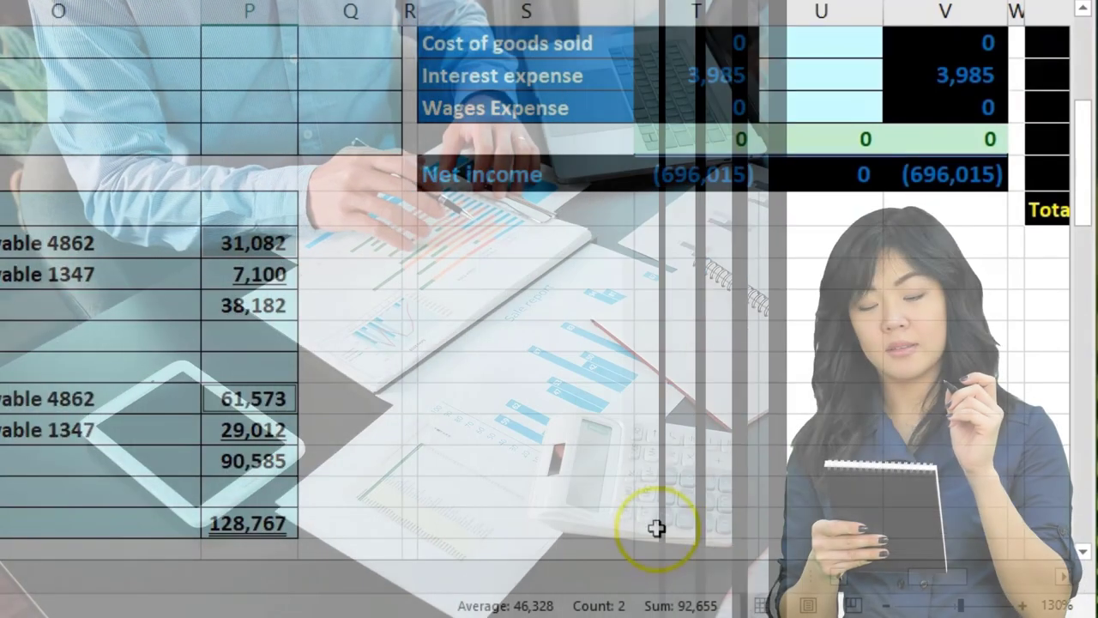
click(648, 516)
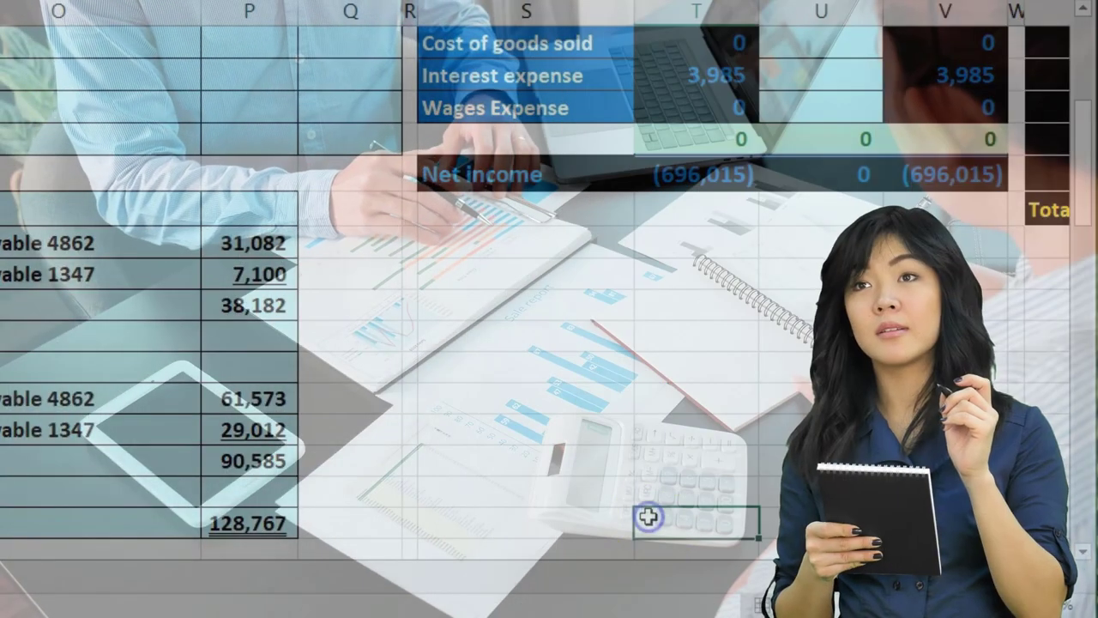
scroll(648, 515, up, 3)
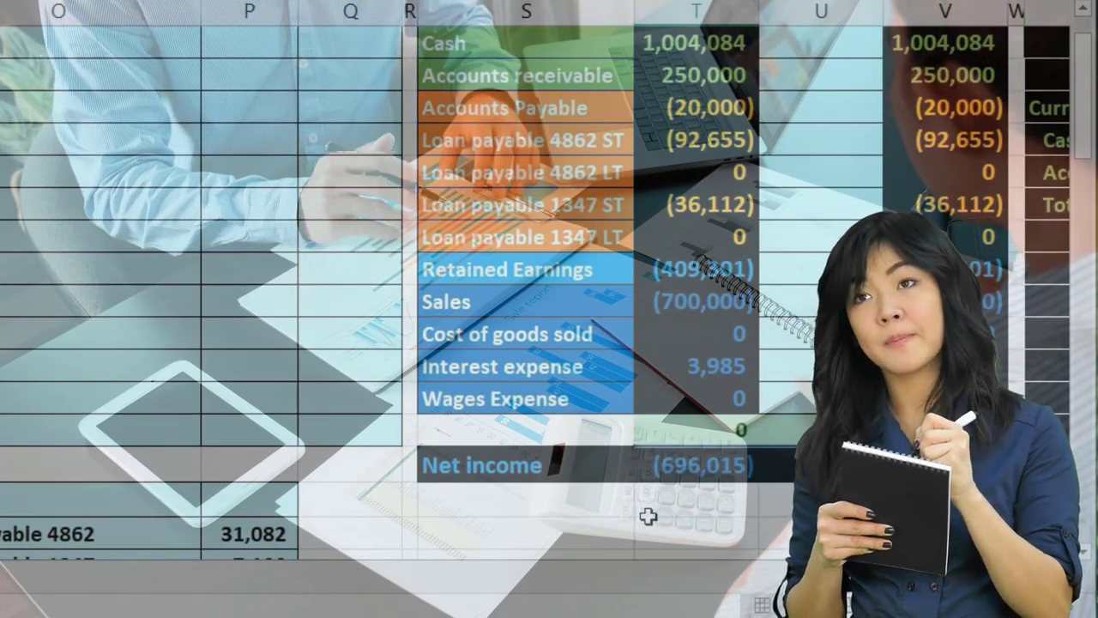
scroll(648, 515, up, 1)
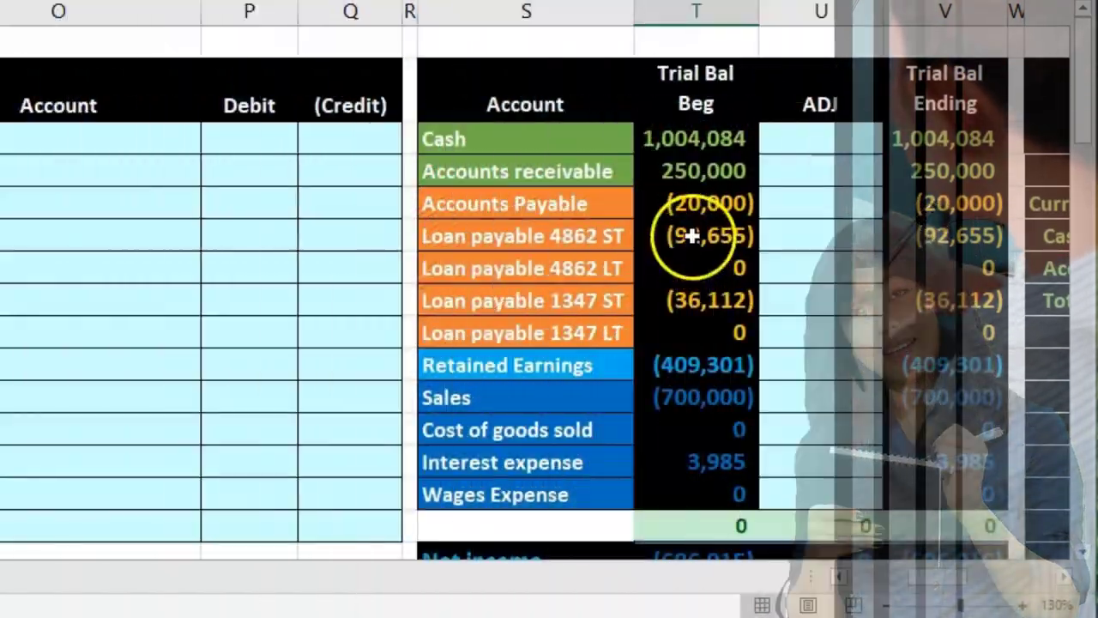
click(692, 236)
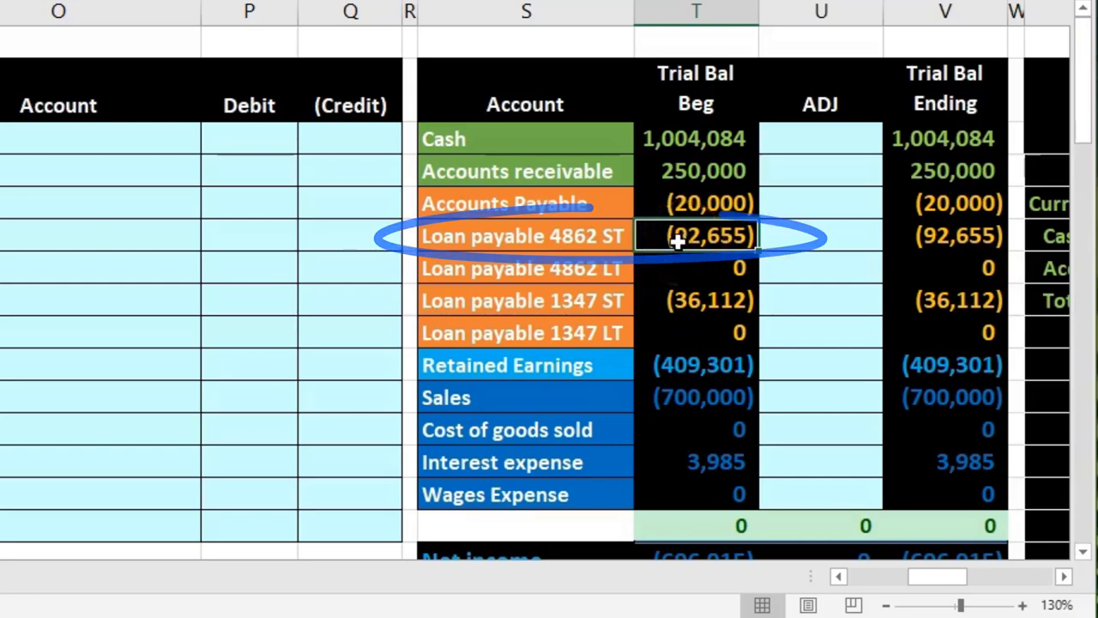
Copy the account name Loan payable 4862 ST from the trial balance into the first Account row of the journal entry, cell O3
click(499, 232)
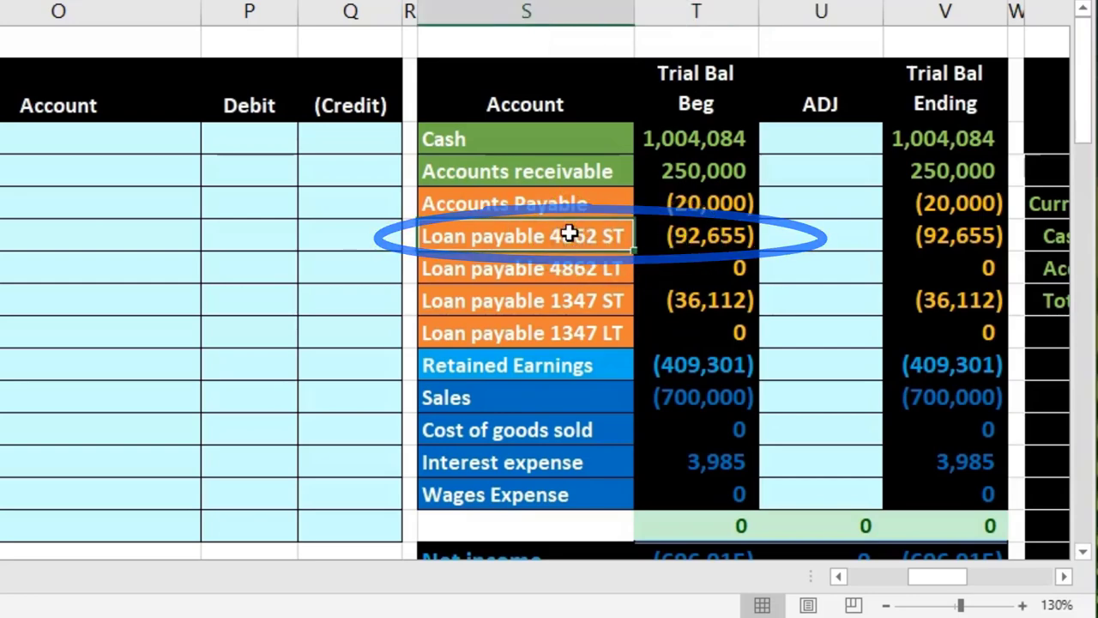
right_click(569, 234)
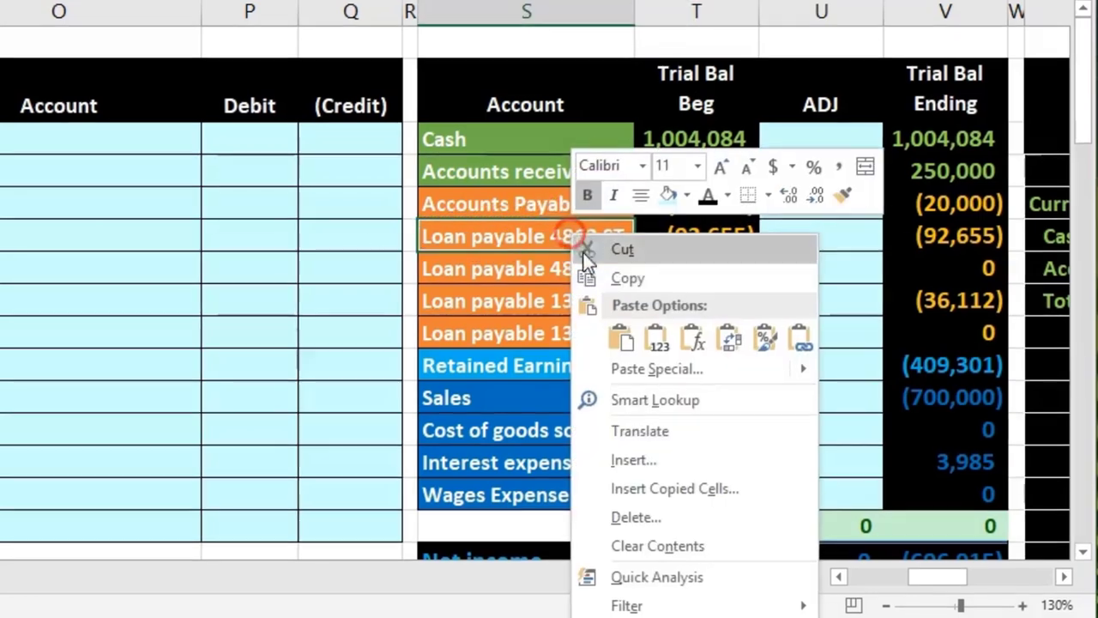
click(627, 278)
click(137, 142)
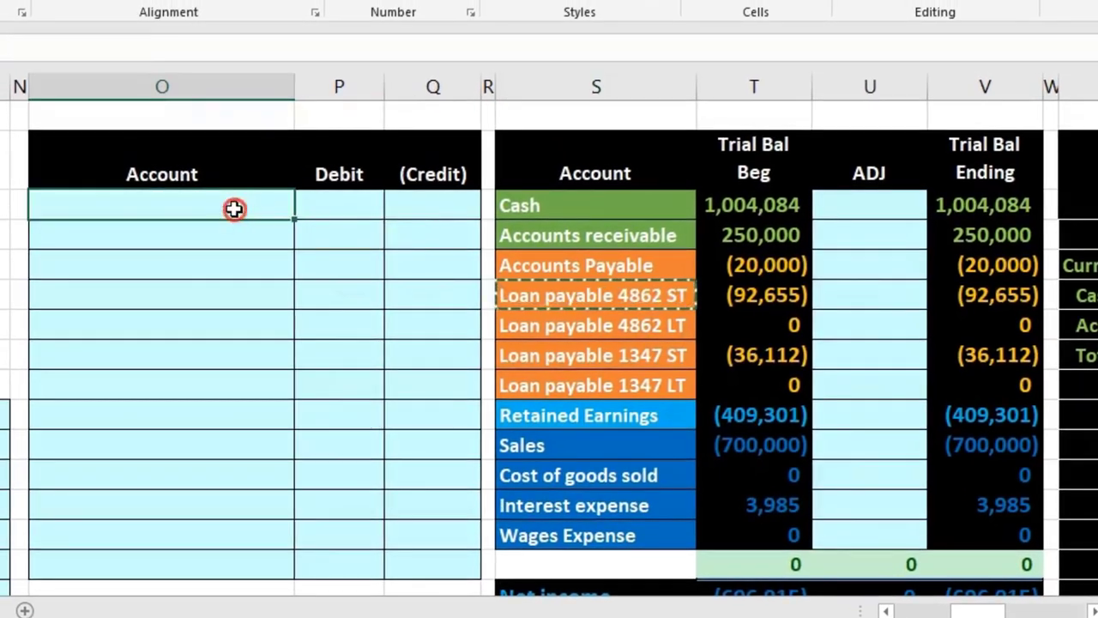
right_click(234, 209)
click(314, 309)
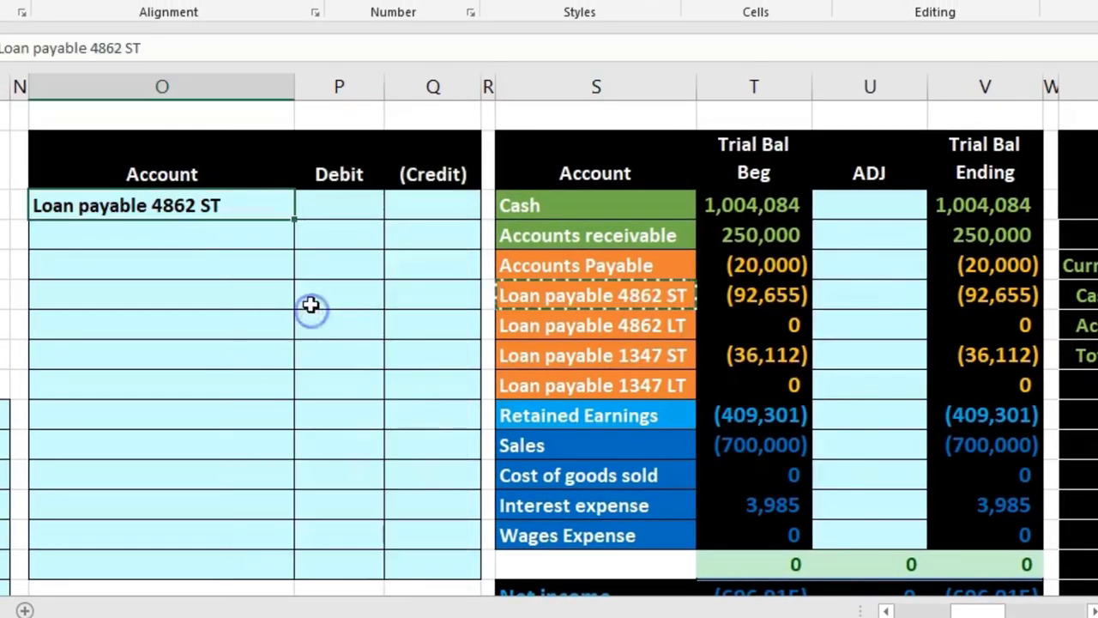
Link the debit of Loan payable 4862 ST in P3 to the loan's long-term portion with =P23
click(336, 205)
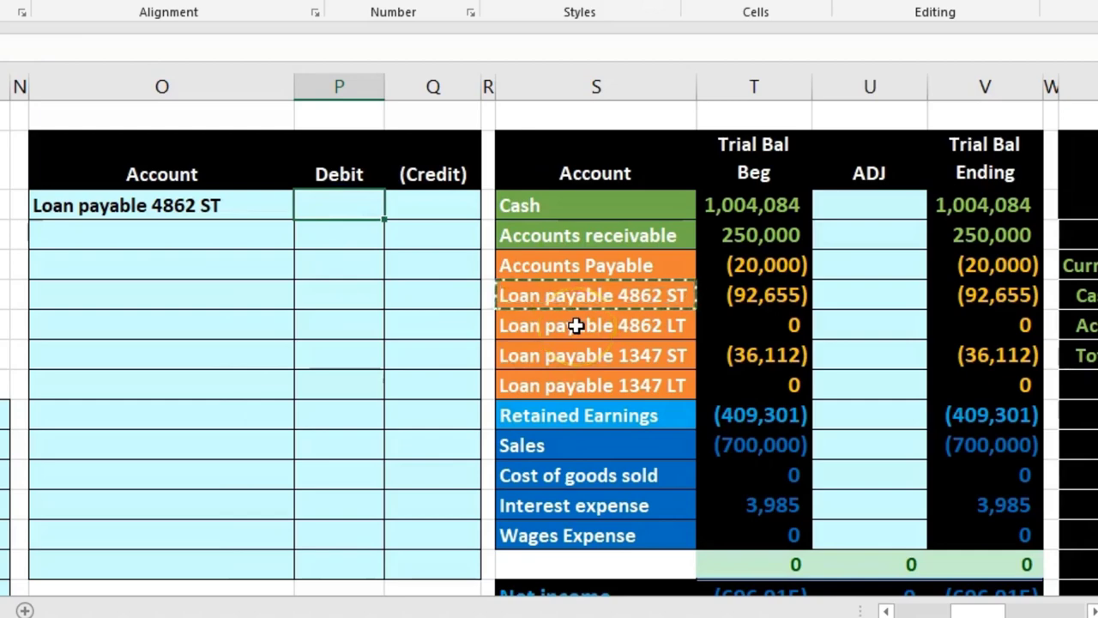
text(=)
key(Left)
key(Left)
key(Left)
key(Left)
key(Left)
key(Left)
key(Left)
key(Left)
key(Left)
key(Left)
key(Left)
key(Left)
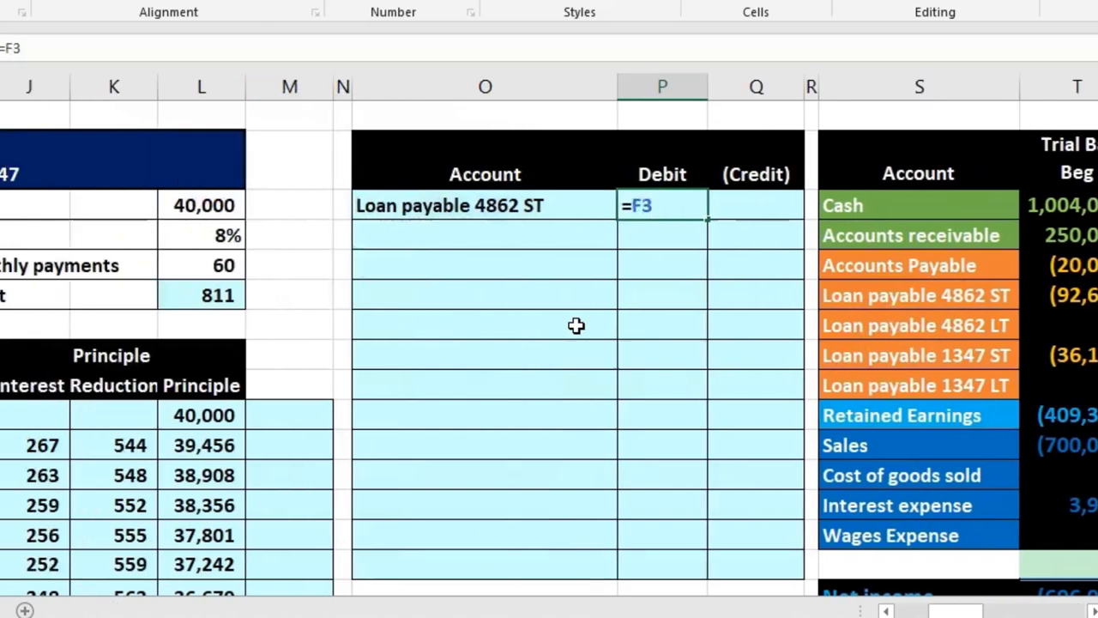
key(Right)
key(Right)
key(Right)
key(Right)
key(Right)
key(Right)
key(Right)
key(Right)
key(Right)
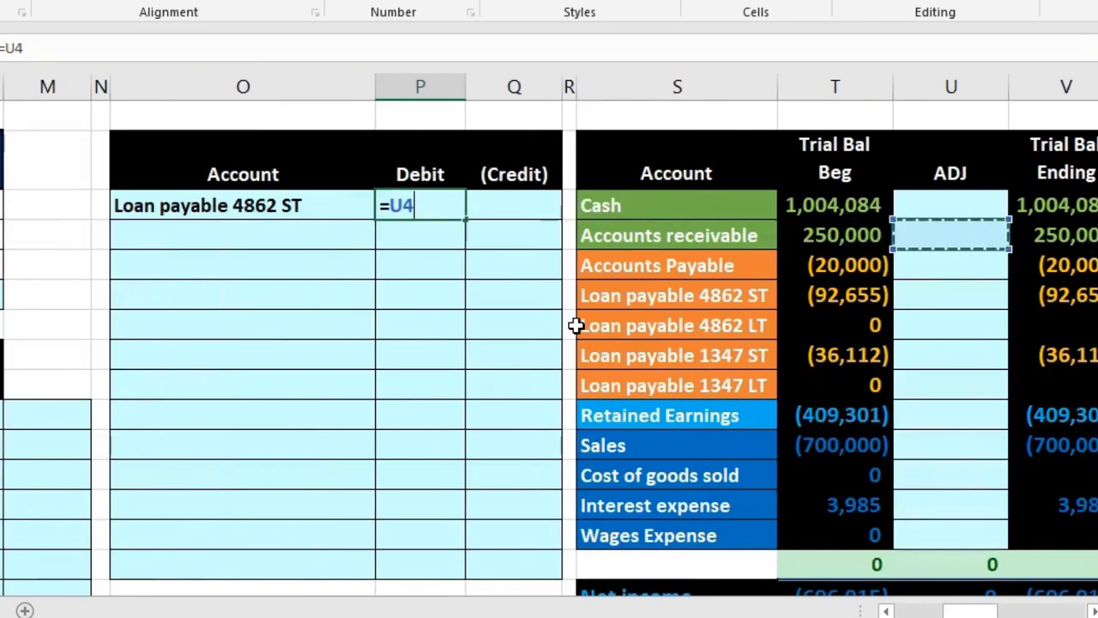
key(Down)
key(Down)
key(Down)
key(Down)
key(Down)
key(Down)
key(Down)
key(Down)
key(Down)
key(Down)
key(Down)
key(Down)
key(Down)
key(Down)
key(Down)
key(Down)
key(Down)
key(Down)
key(Down)
key(Down)
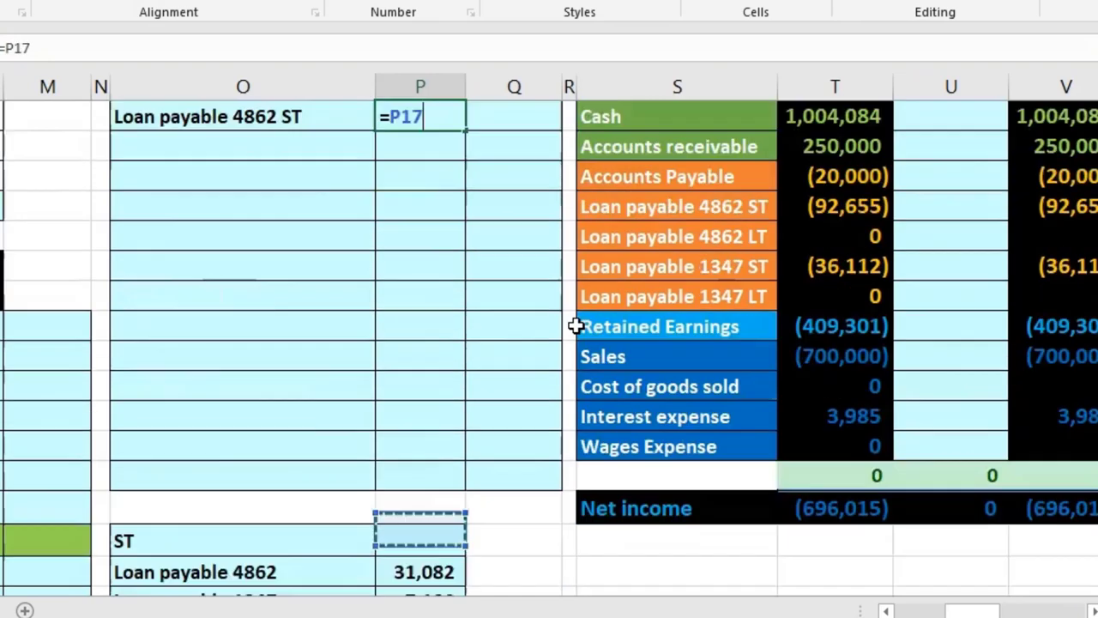
key(Down)
key(Up)
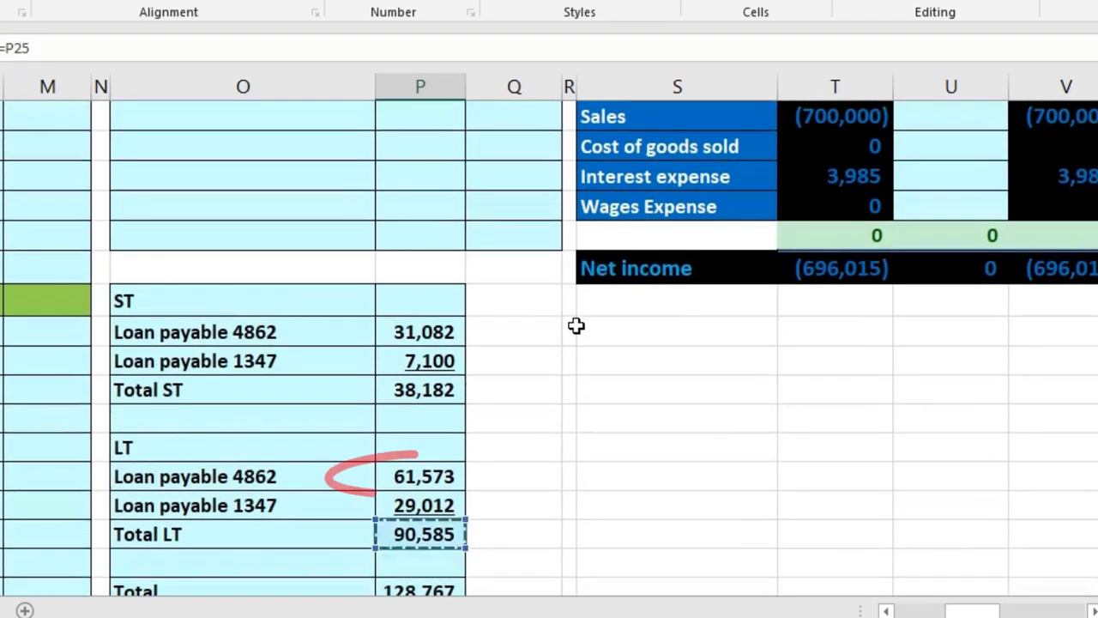
key(Up)
key(Up)
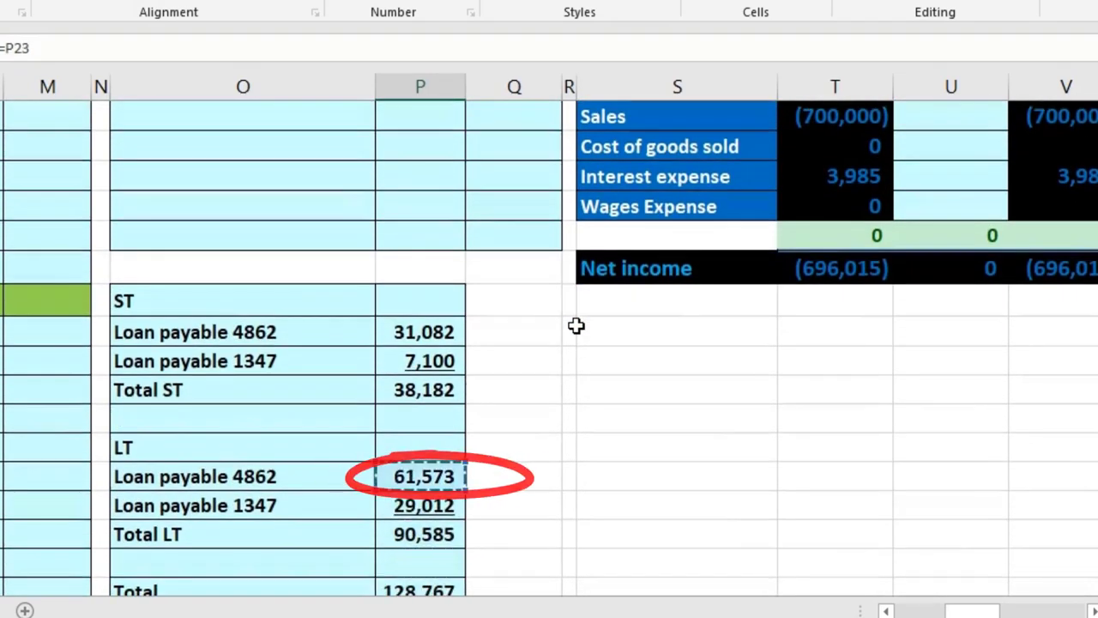
key(Return)
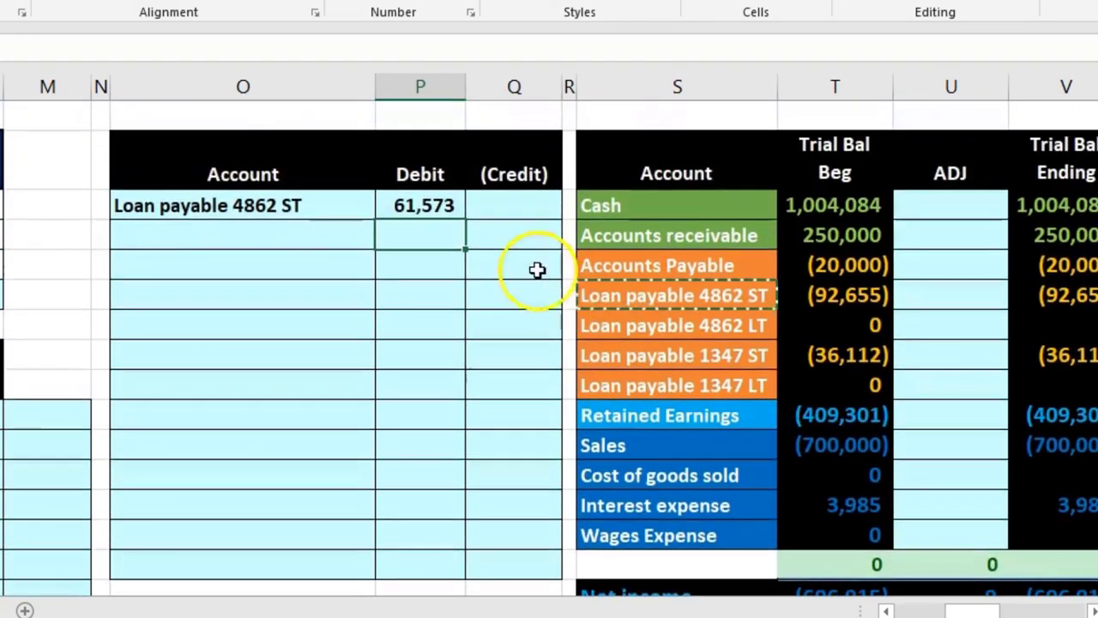
Add the credit line in row 4 with the negative of the 61,573 debit and the copied, indented account name Loan payable 4862 LT
click(516, 239)
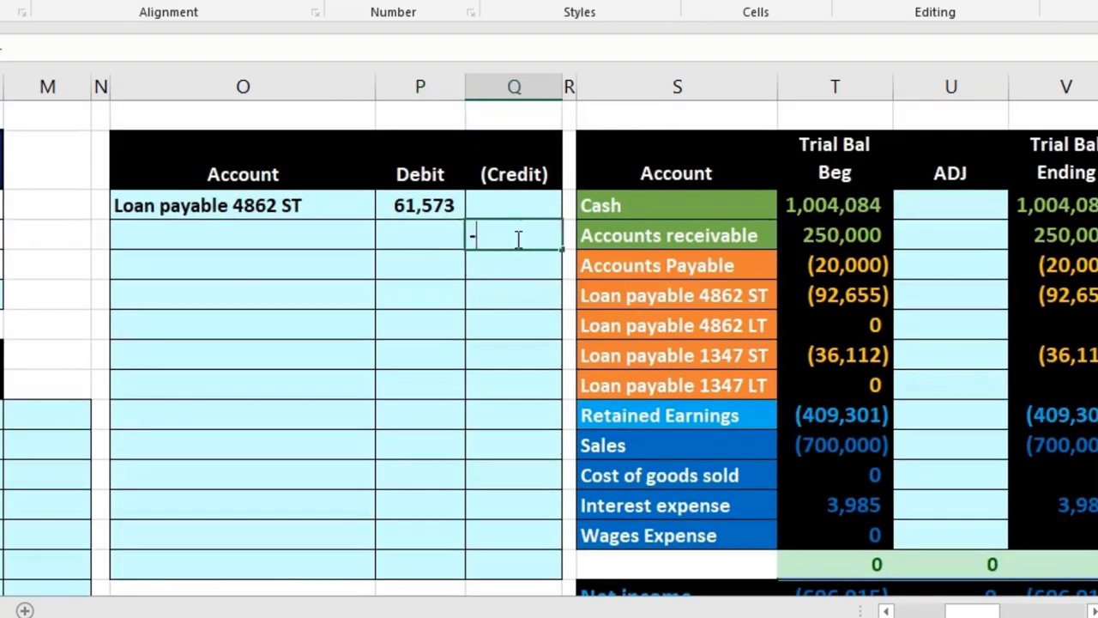
click(697, 329)
right_click(698, 329)
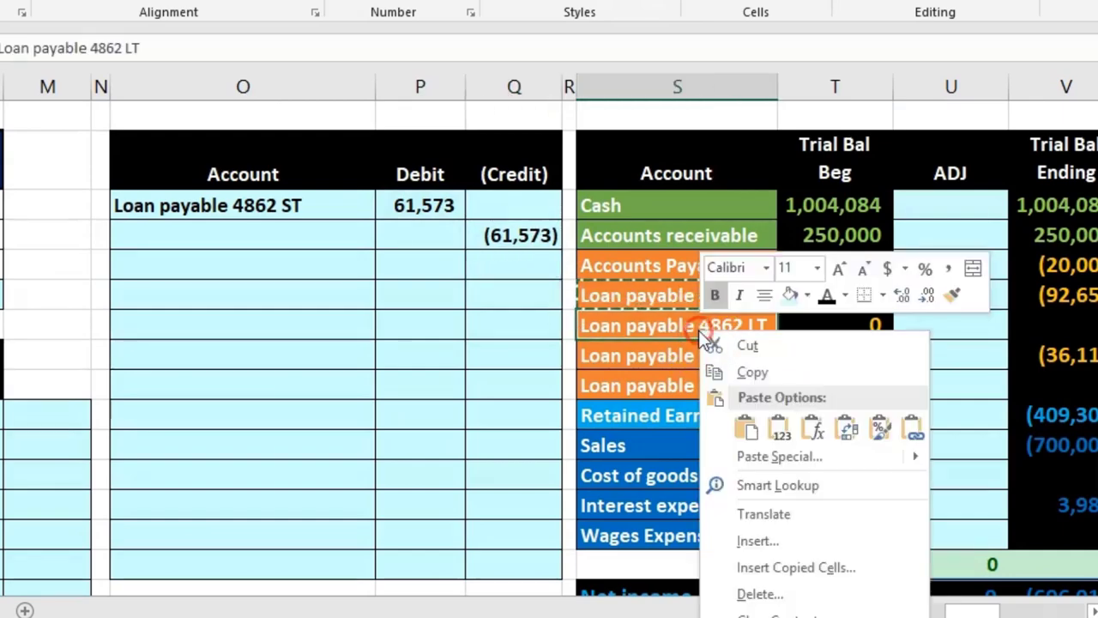
click(738, 437)
click(336, 225)
right_click(376, 250)
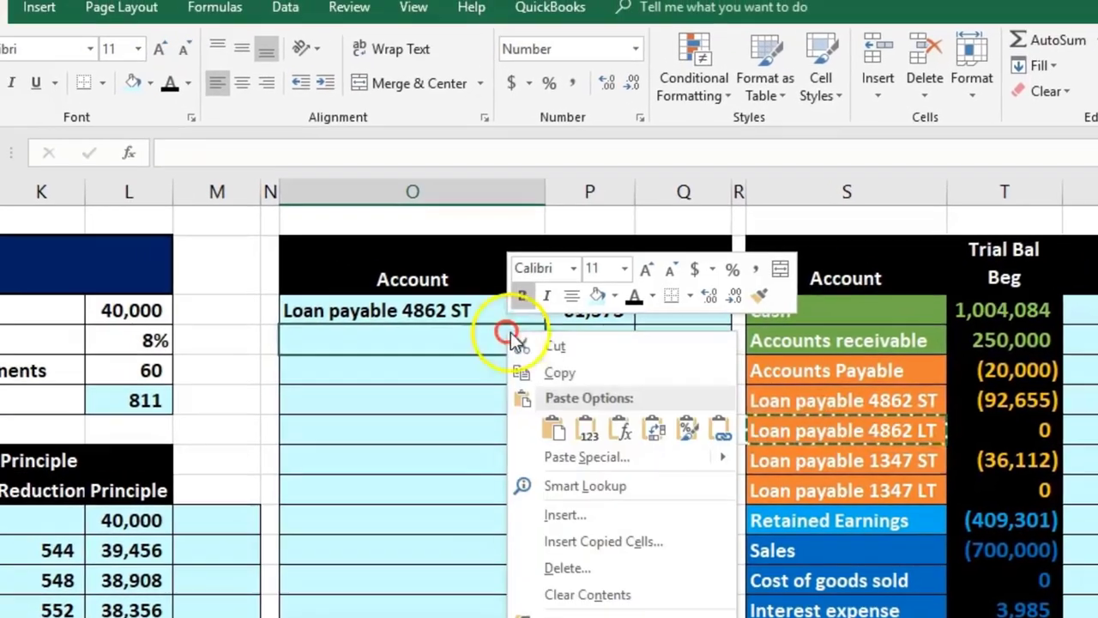
click(452, 333)
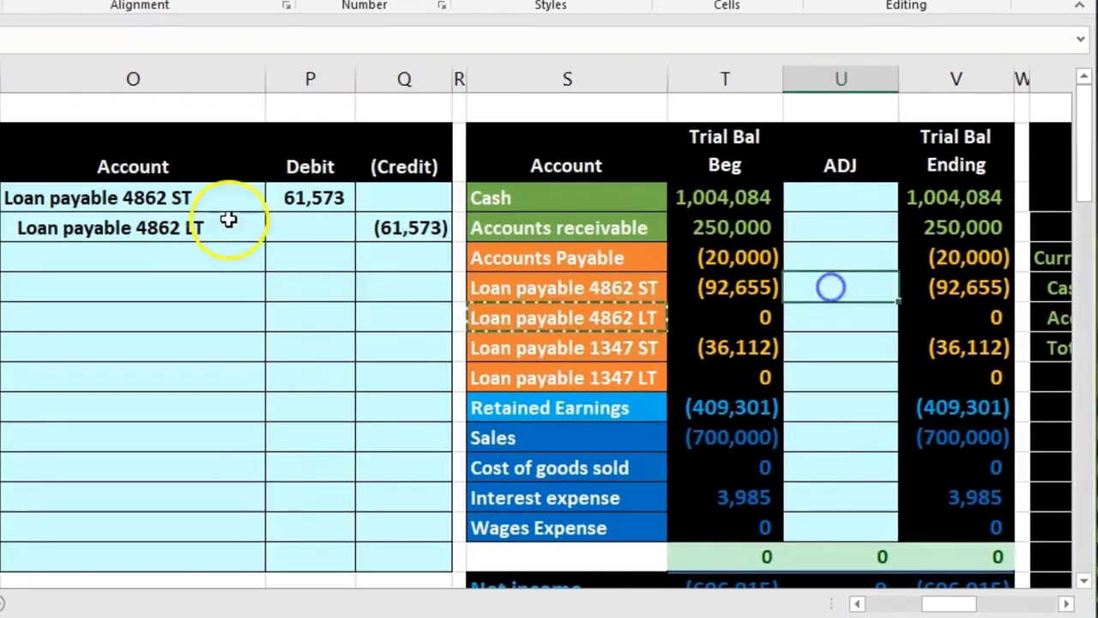
Post the debit to Loan payable 4862 ST in the ADJ column with =P3, and check its ending balance against the short-term portion
drag(290, 242, 357, 244)
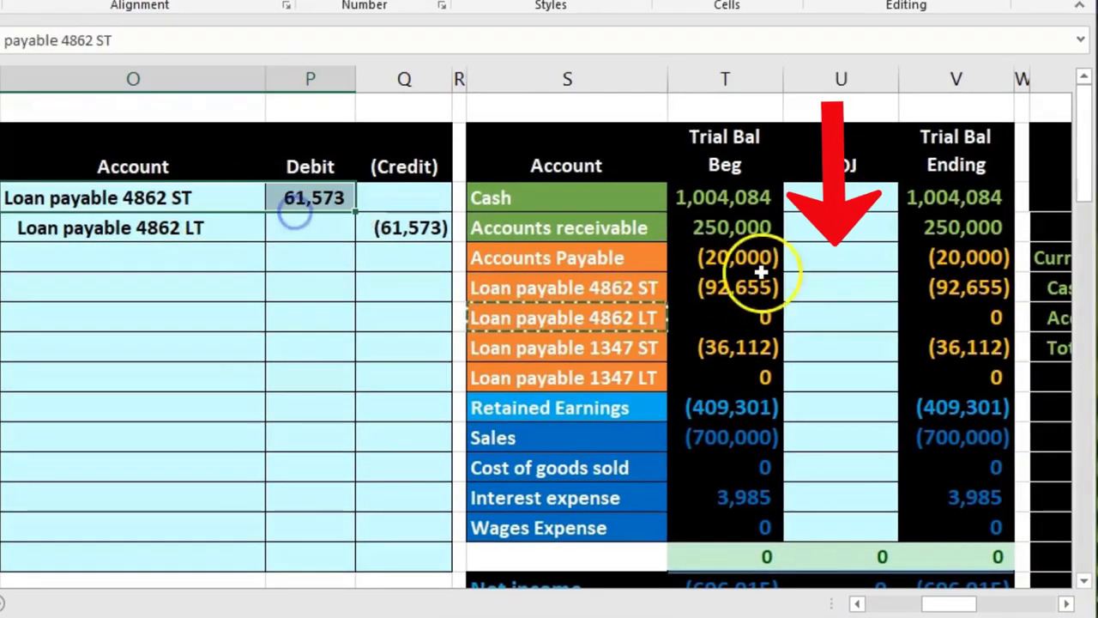
click(832, 284)
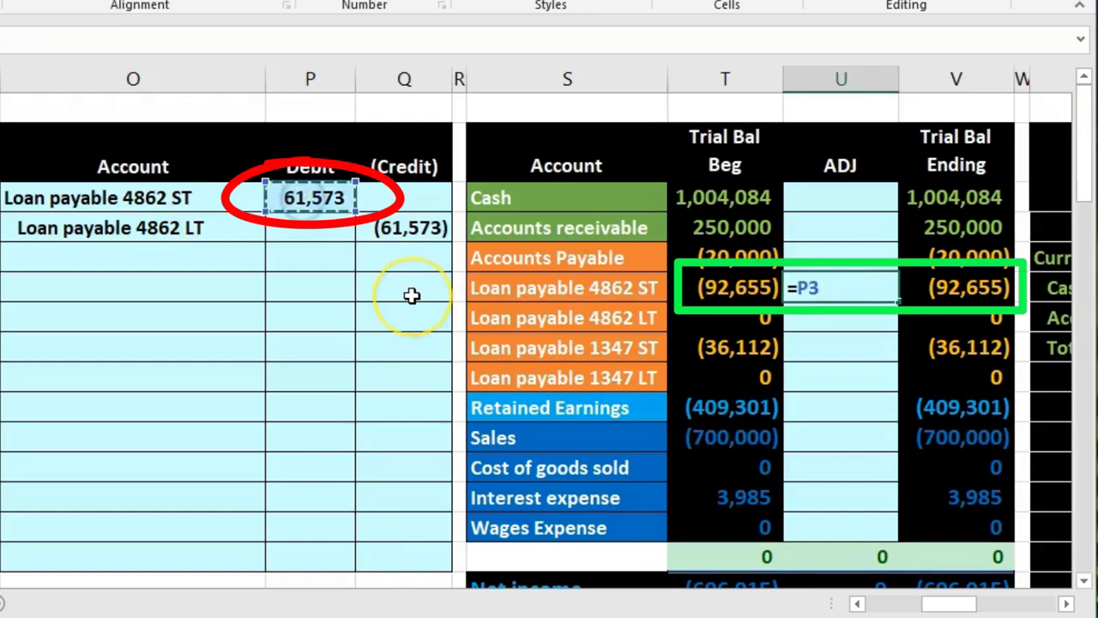
key(Return)
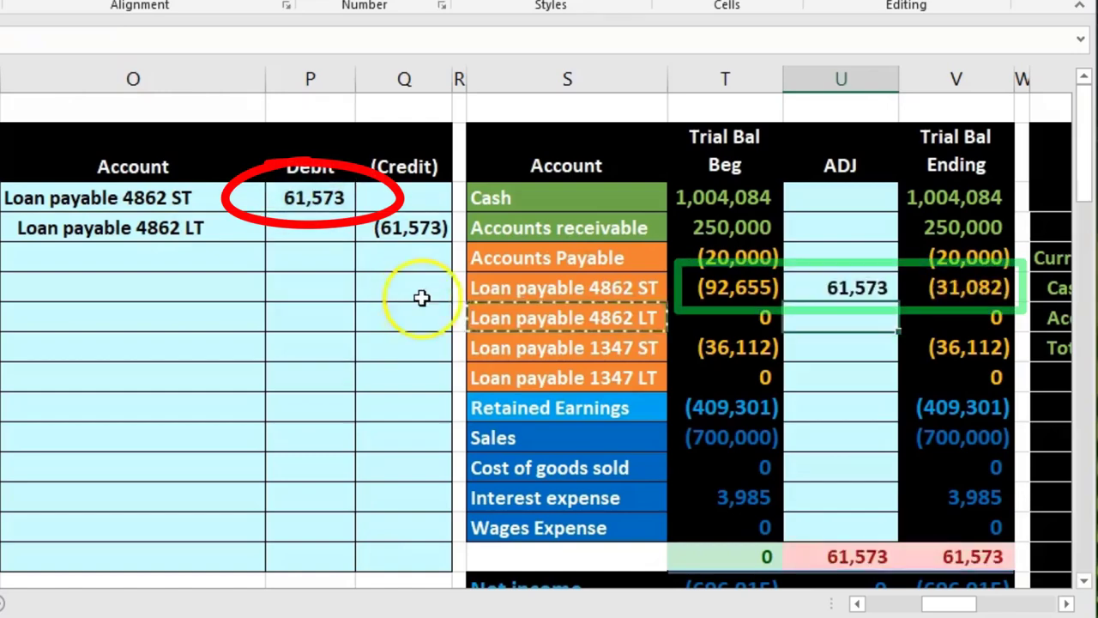
click(958, 298)
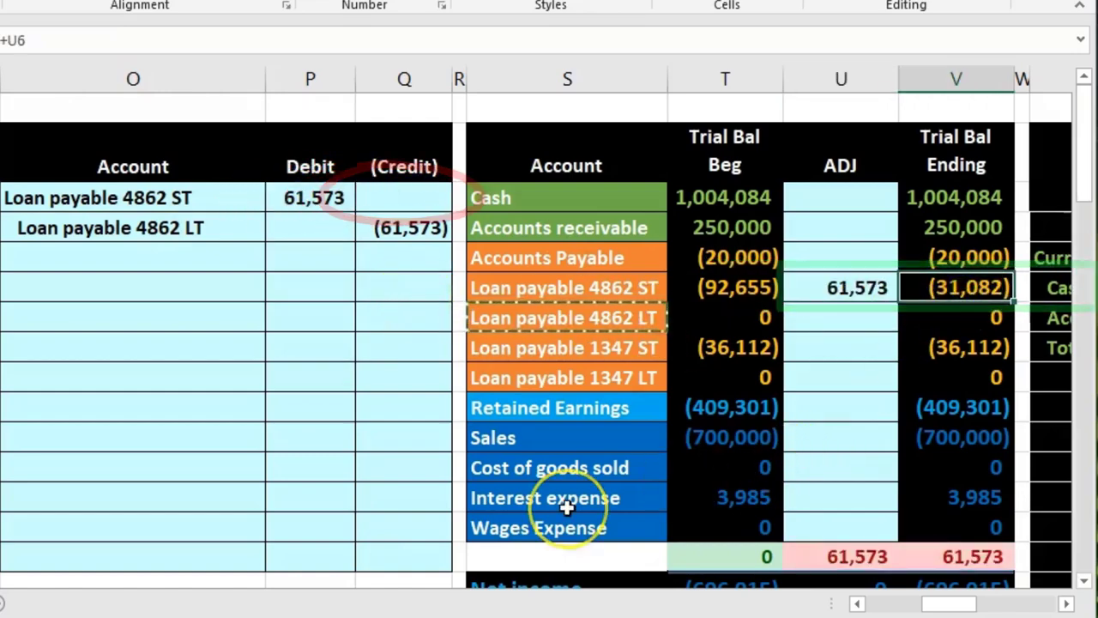
scroll(567, 507, down, 2)
click(325, 446)
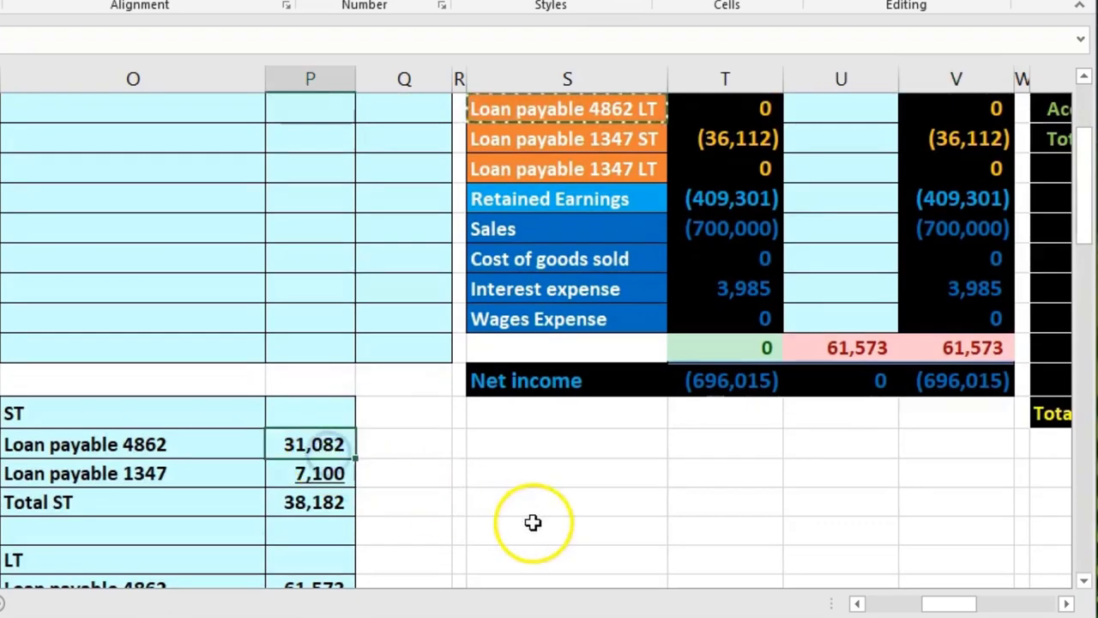
scroll(544, 531, up, 2)
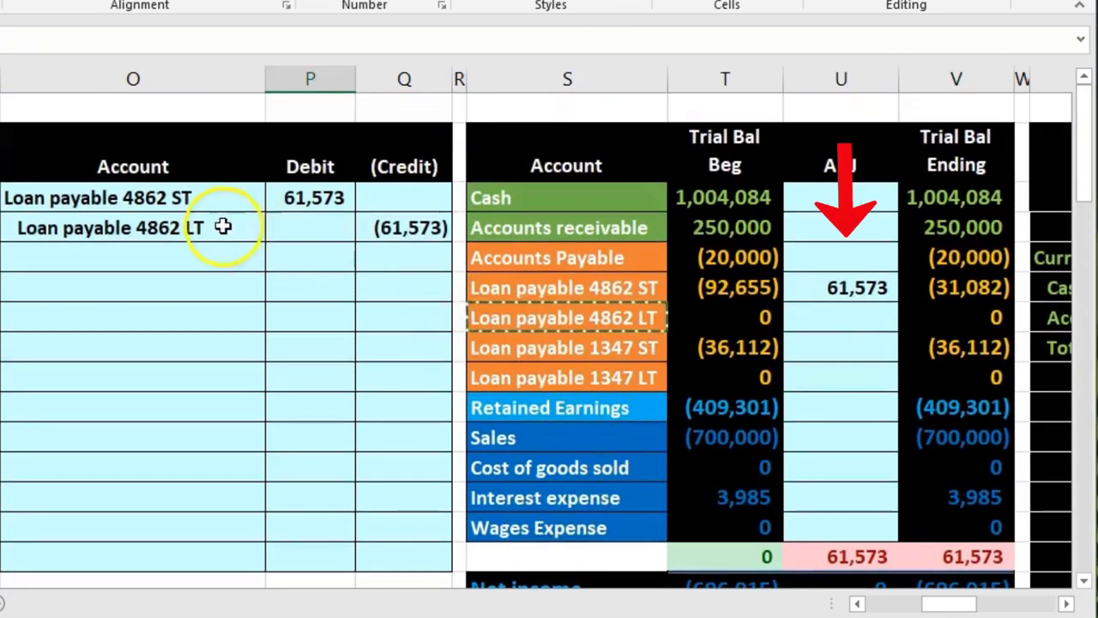
Post the journal entry's credit to Loan payable 4862 LT in the ADJ column with =Q4
drag(225, 227, 367, 240)
click(823, 322)
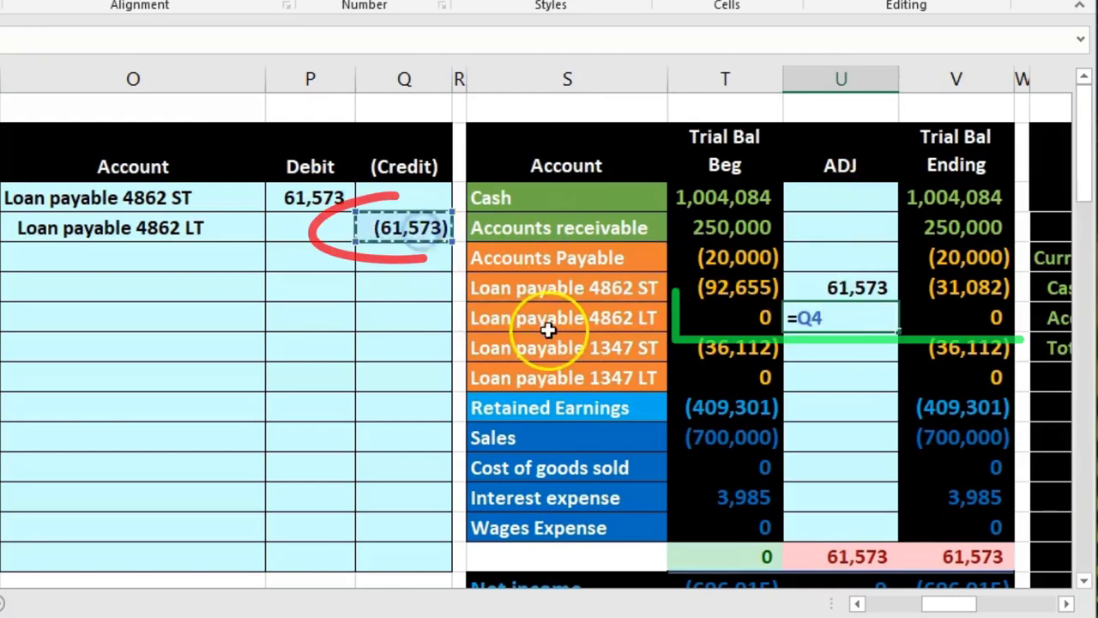
key(Return)
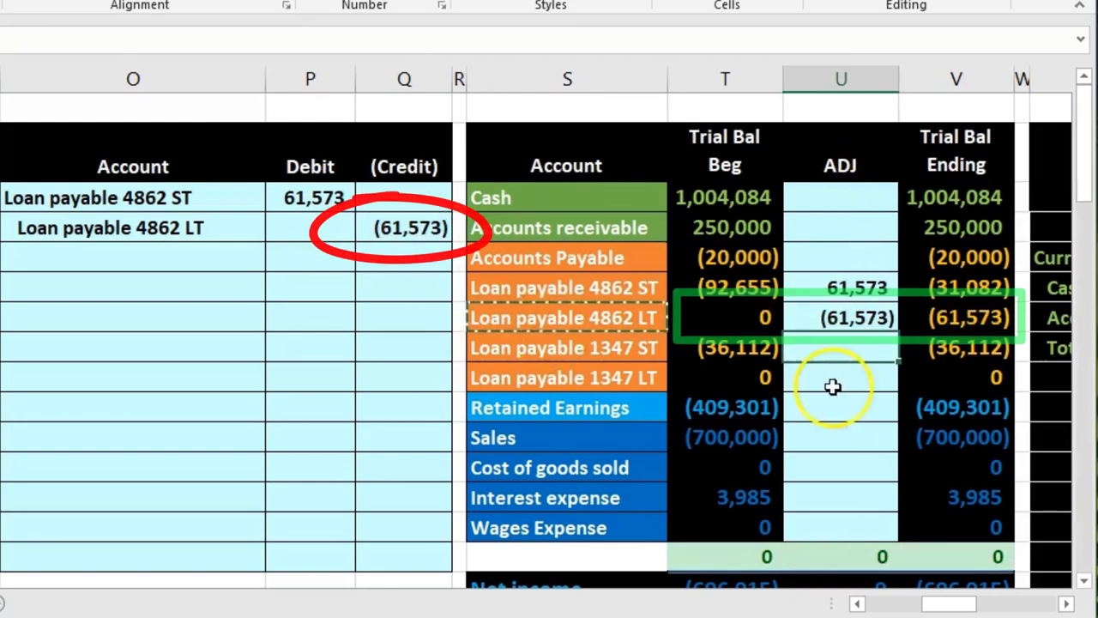
Check the Loan payable 4862 LT ending balance against the long-term portion, and both 4862 balances together against the amortization table's principal
click(946, 318)
scroll(790, 505, down, 2)
scroll(791, 505, down, 1)
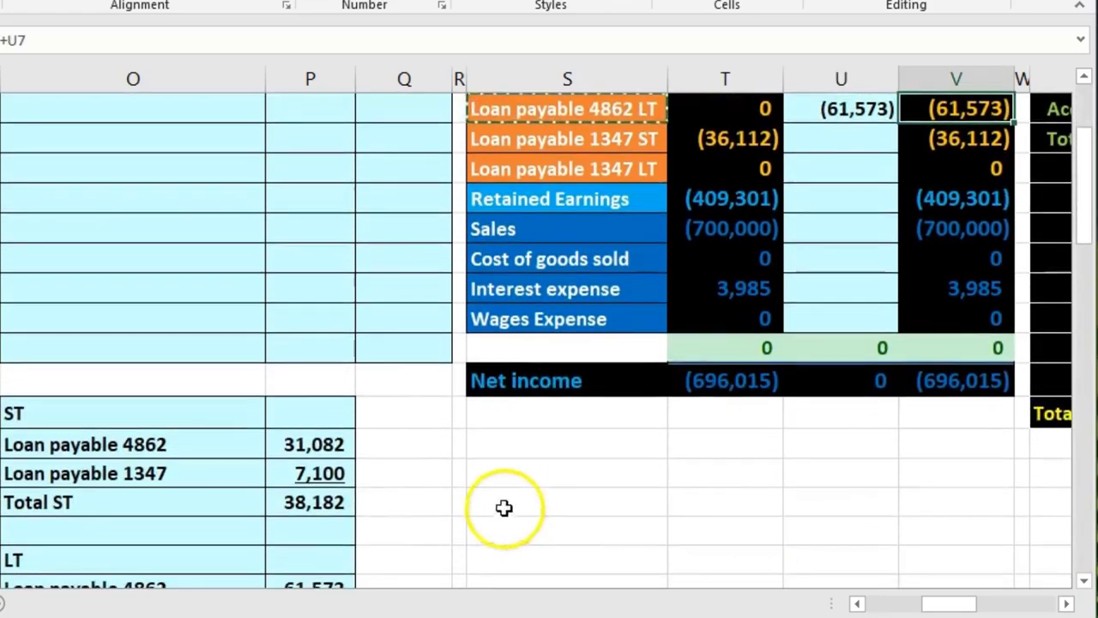
scroll(385, 518, down, 1)
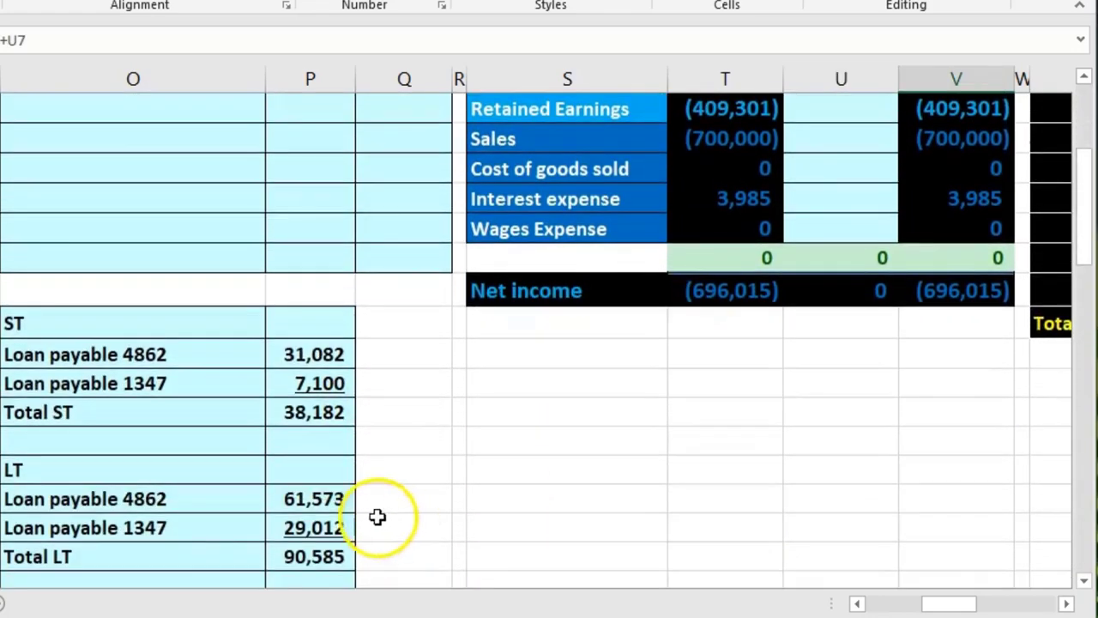
click(322, 499)
scroll(763, 468, up, 2)
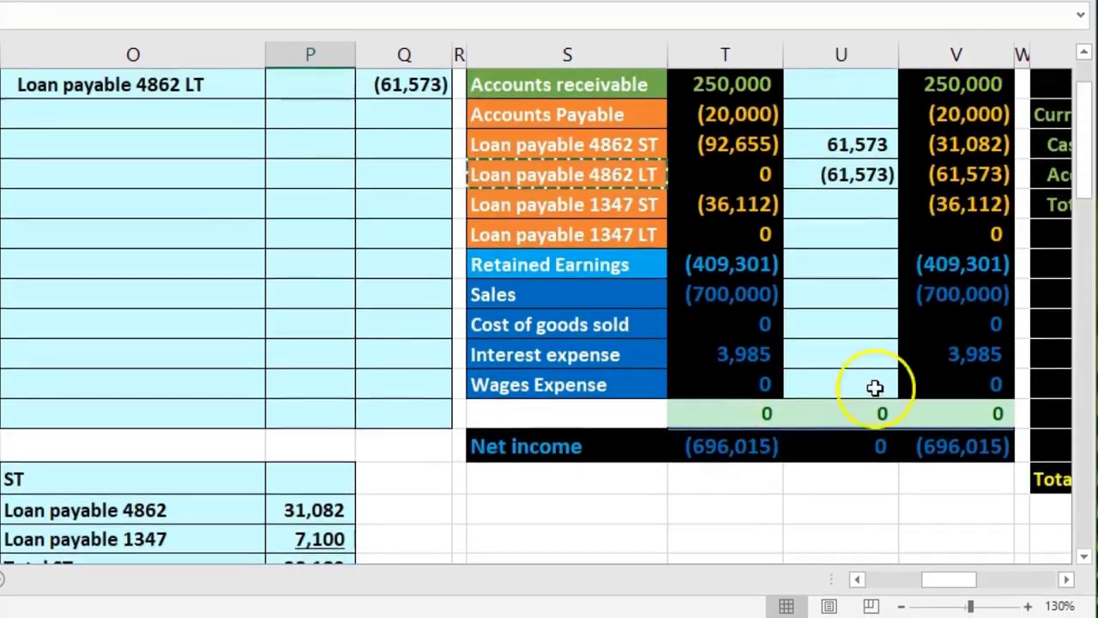
scroll(976, 254, up, 1)
drag(976, 263, 965, 292)
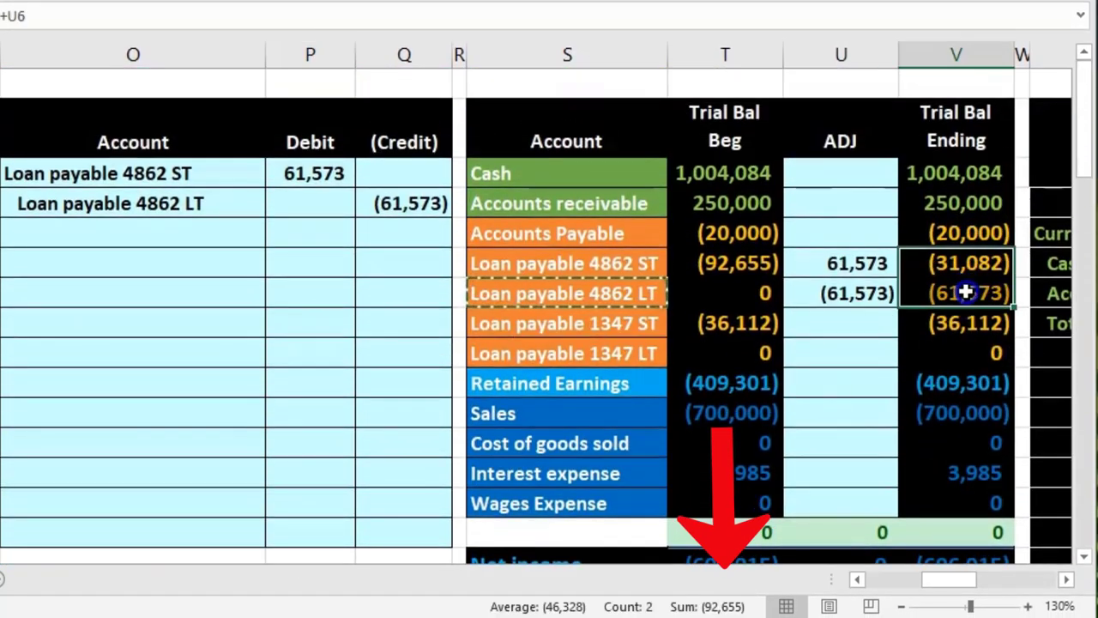
drag(951, 581, 854, 581)
click(96, 474)
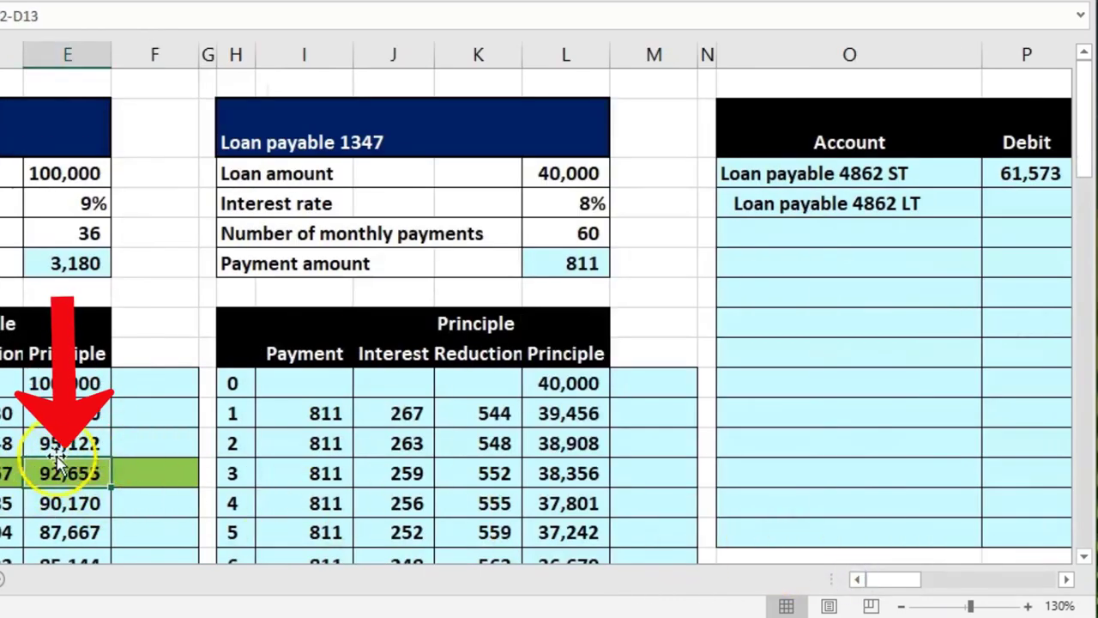
Examine the beginning balance of Loan payable 1347 ST in the trial balance
click(1066, 580)
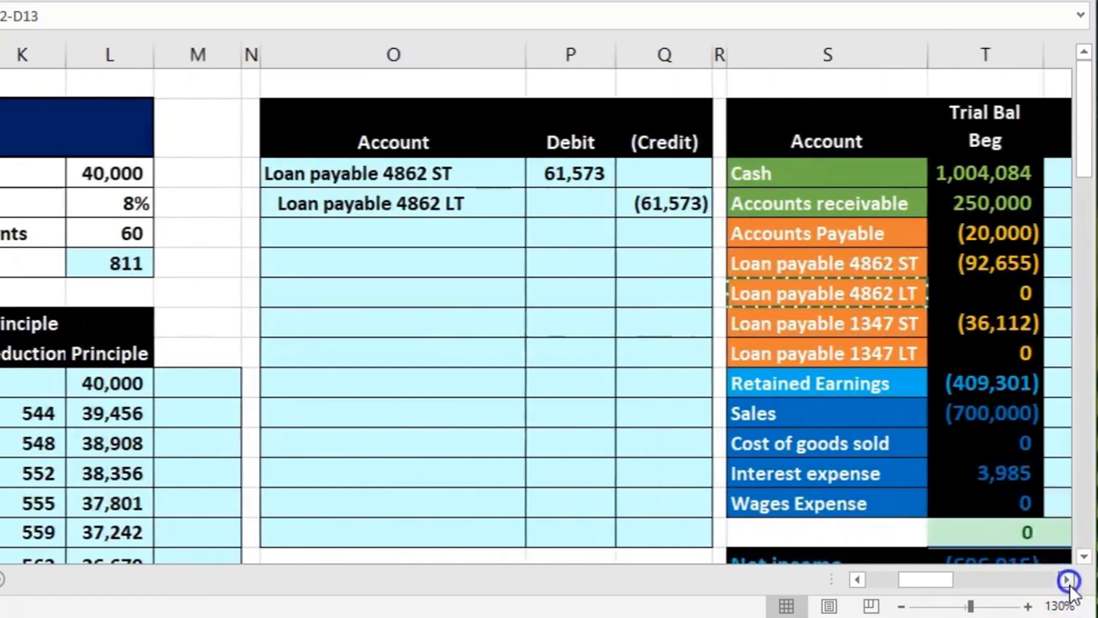
click(1067, 580)
click(944, 320)
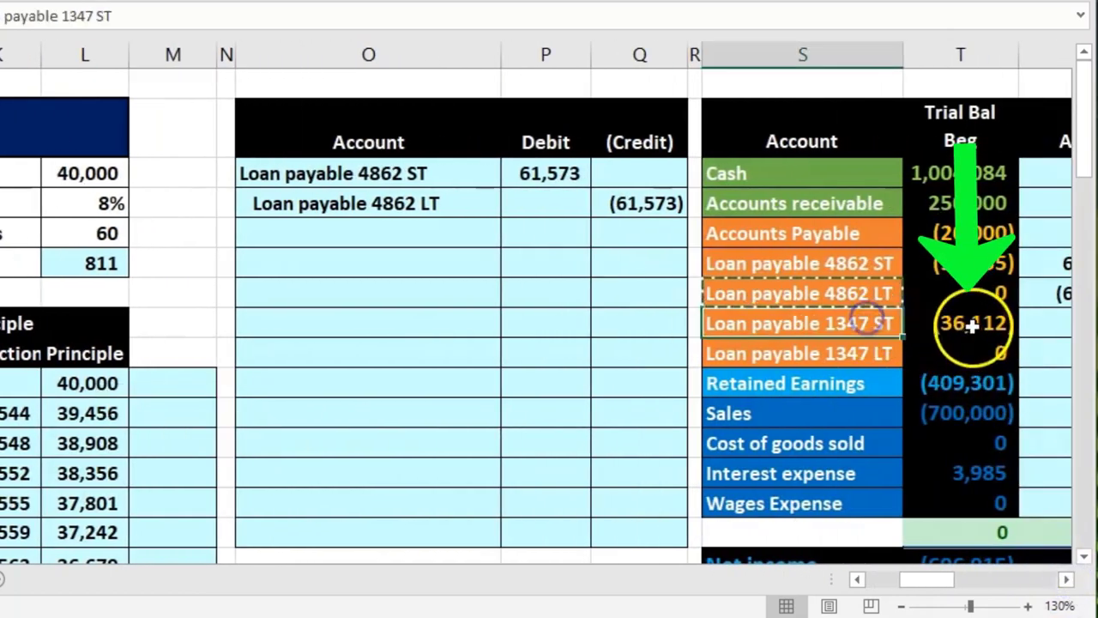
click(1066, 580)
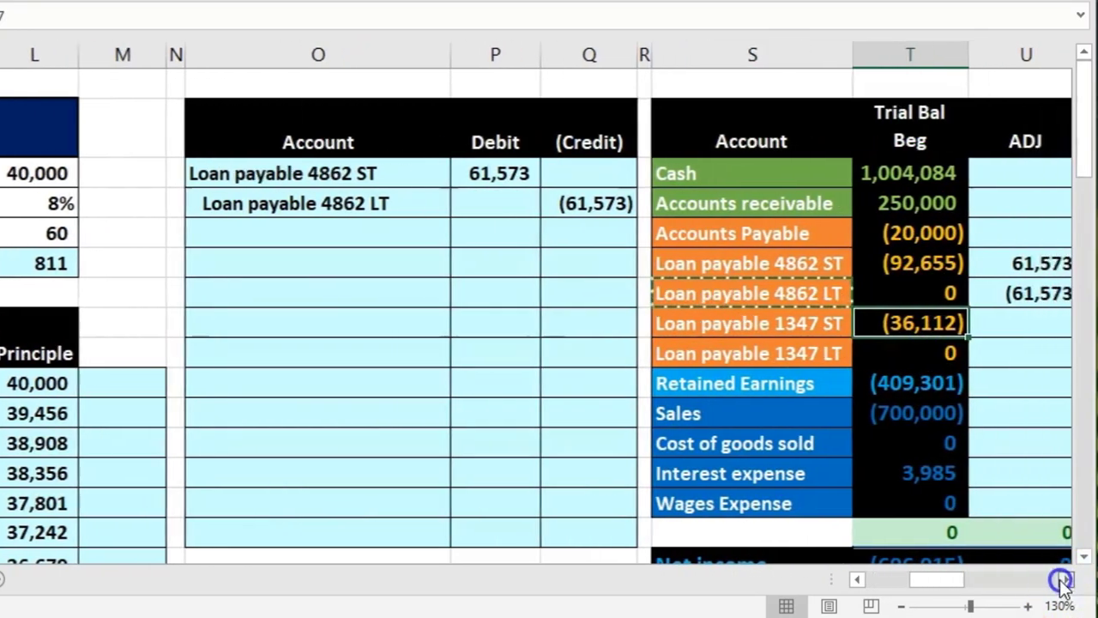
click(1066, 581)
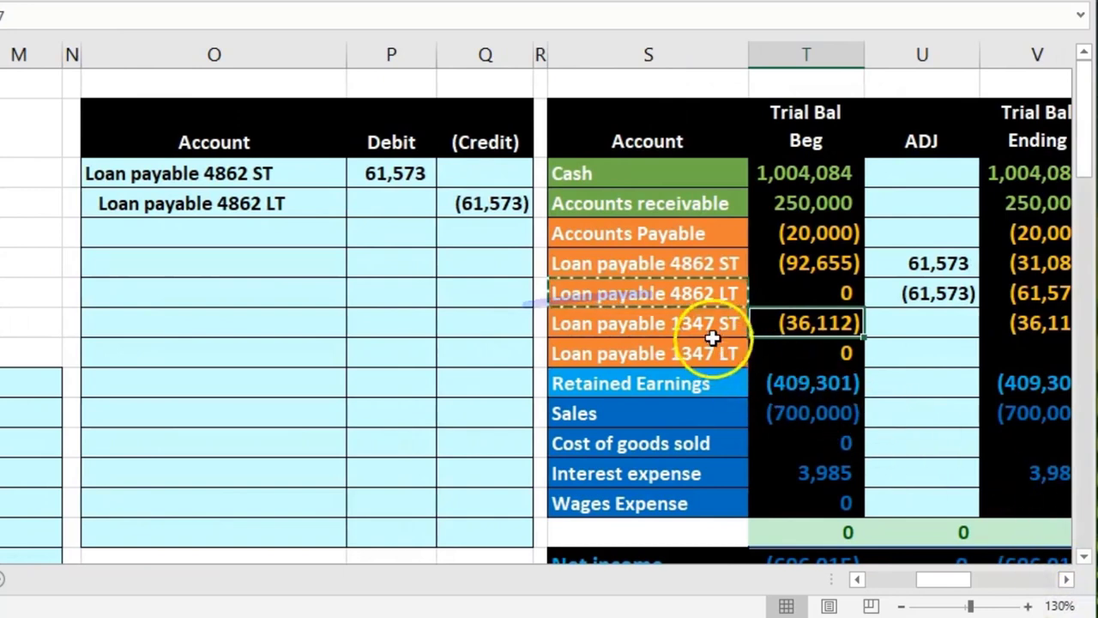
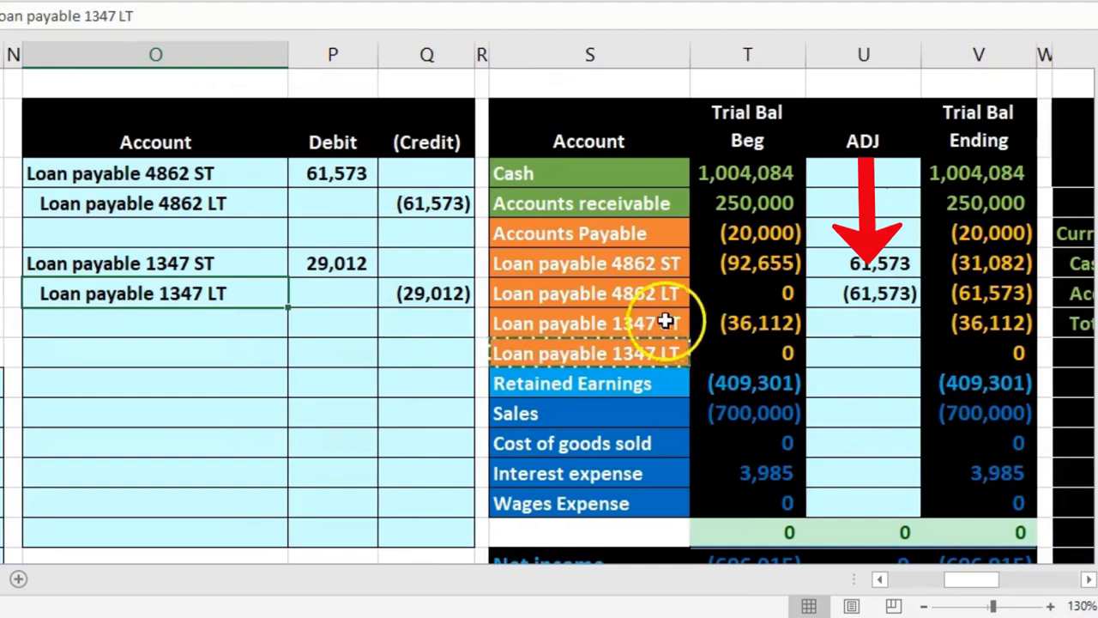
Post the debit to Loan payable 1347 ST in the ADJ column with =P6, and check its ending balance against the short-term portion
drag(665, 321, 713, 327)
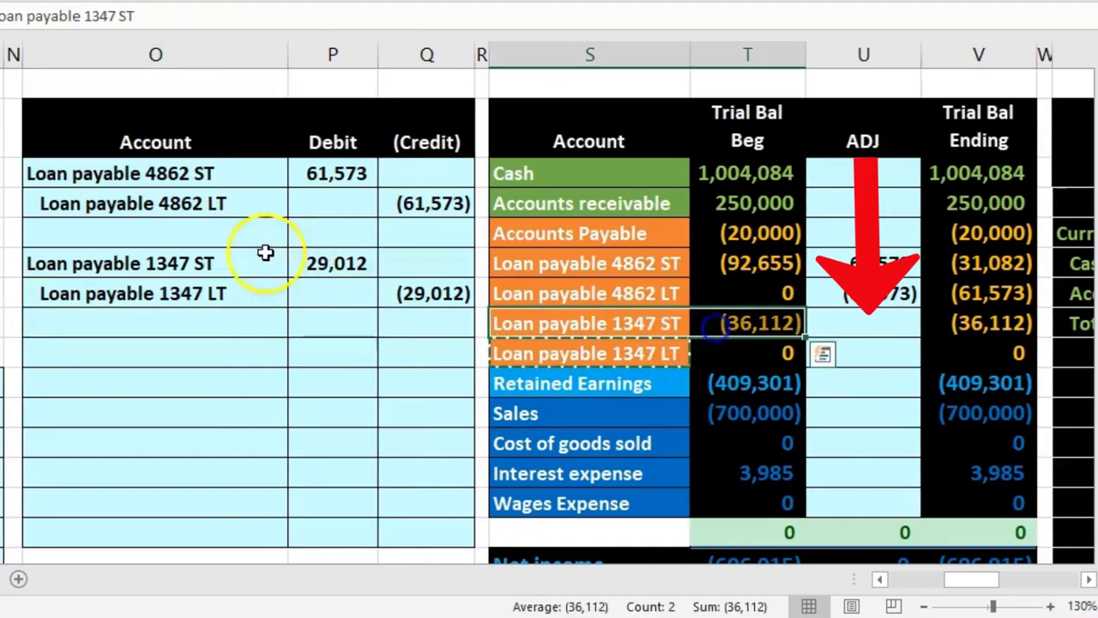
drag(266, 247, 299, 258)
click(538, 316)
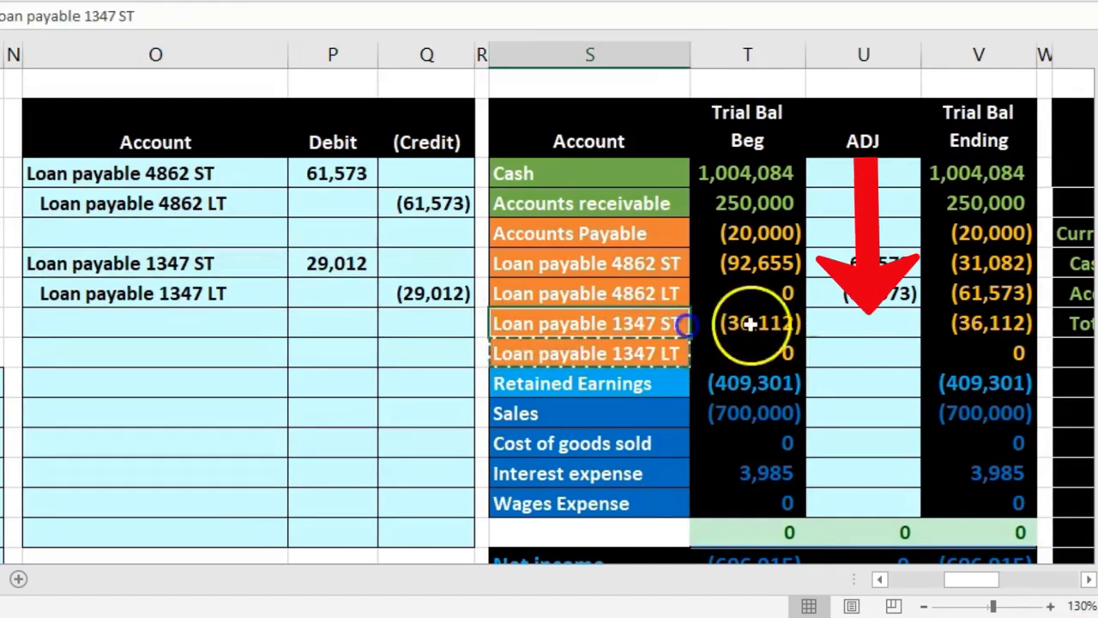
click(848, 323)
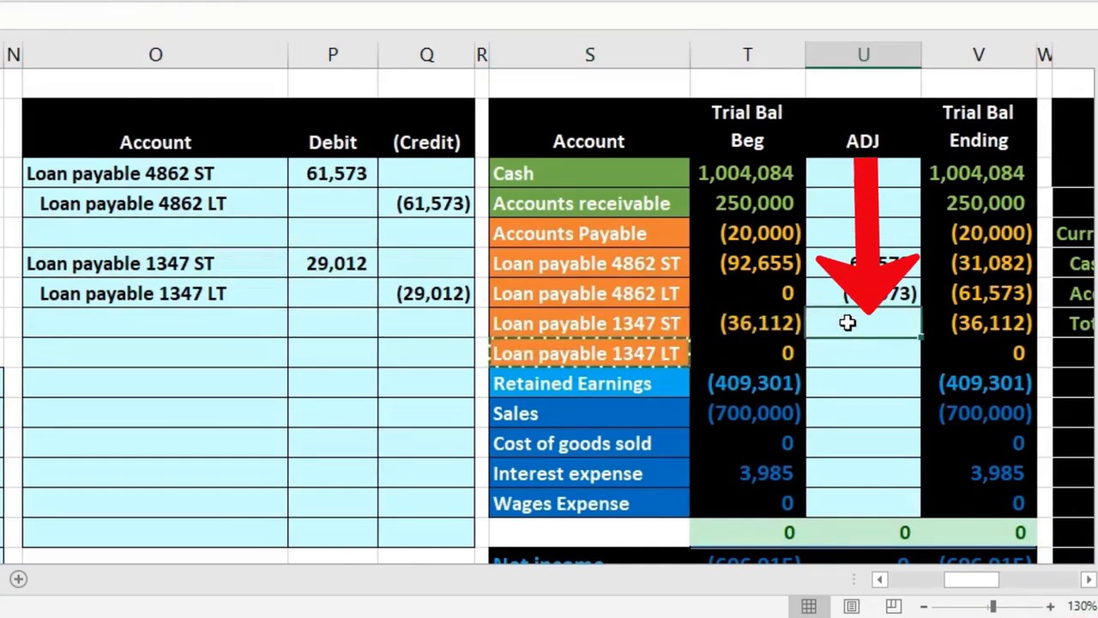
text(=)
click(335, 260)
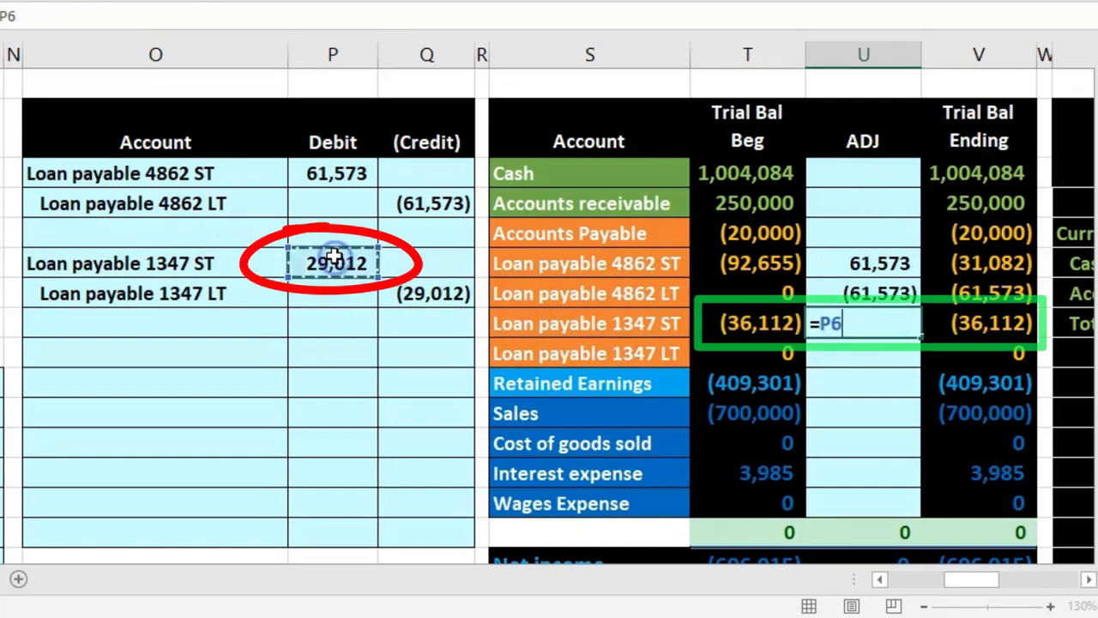
key(Return)
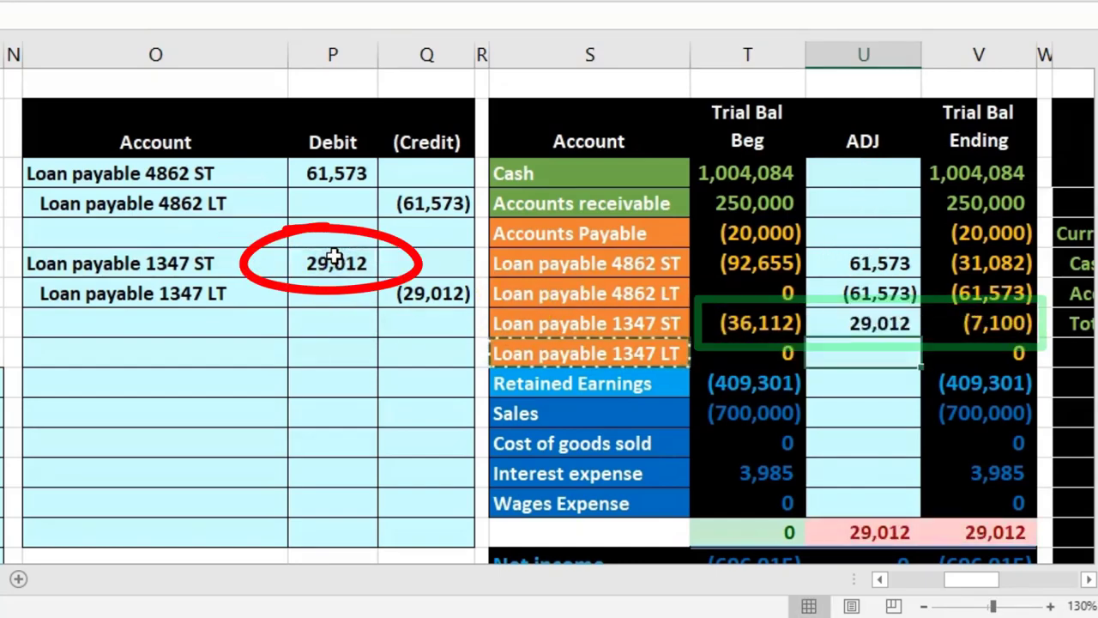
click(956, 327)
scroll(169, 451, down, 3)
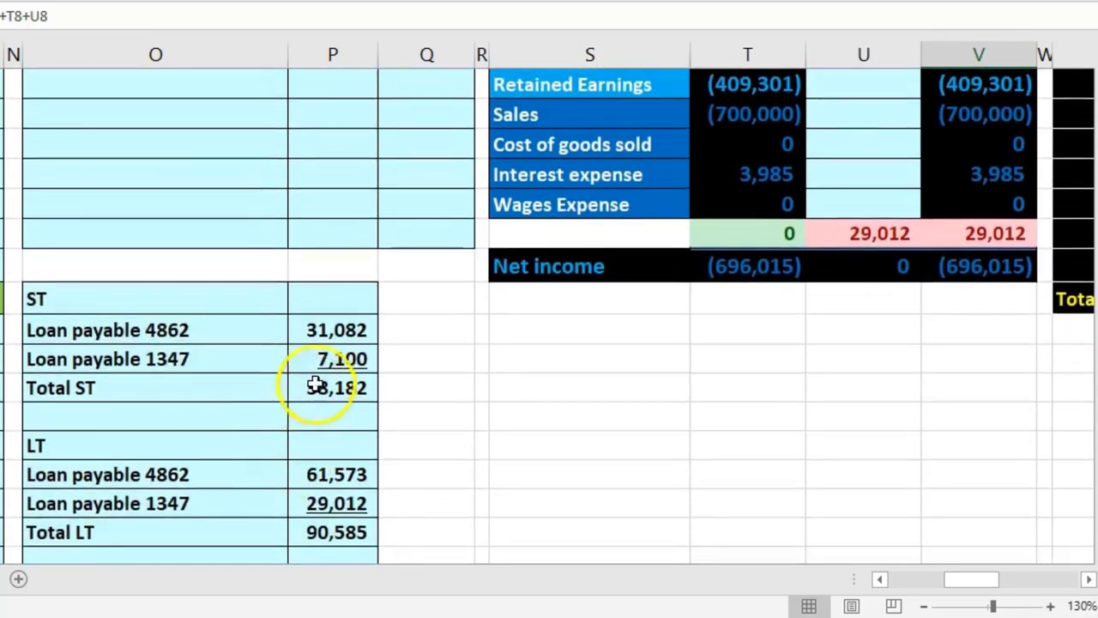
click(317, 361)
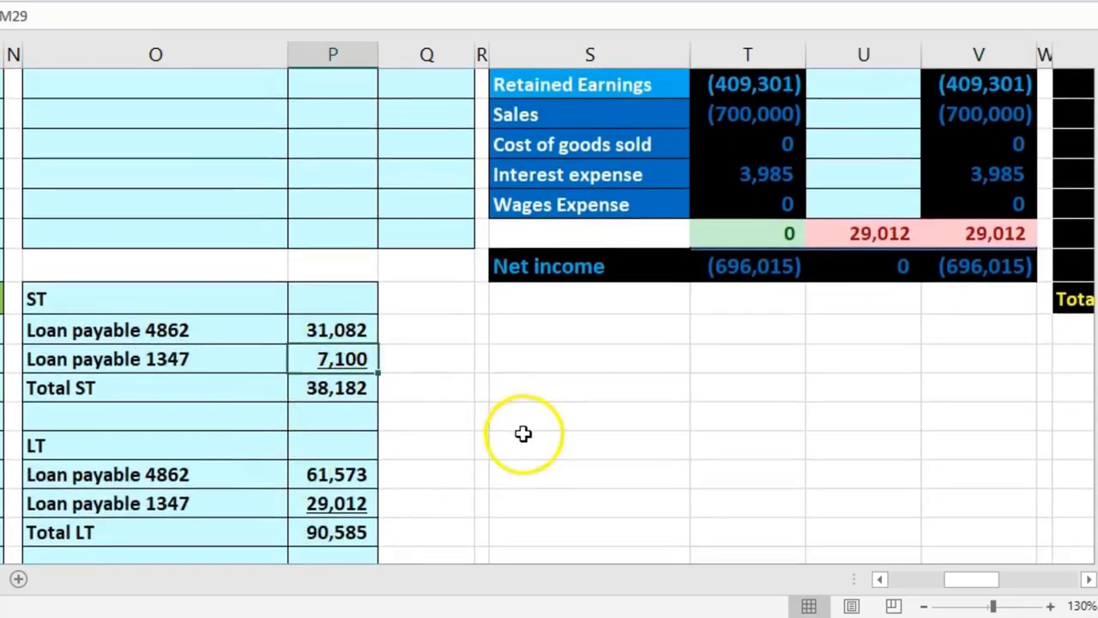
Post the journal entry's credit to Loan payable 1347 LT in the ADJ column with =Q7
scroll(530, 454, up, 3)
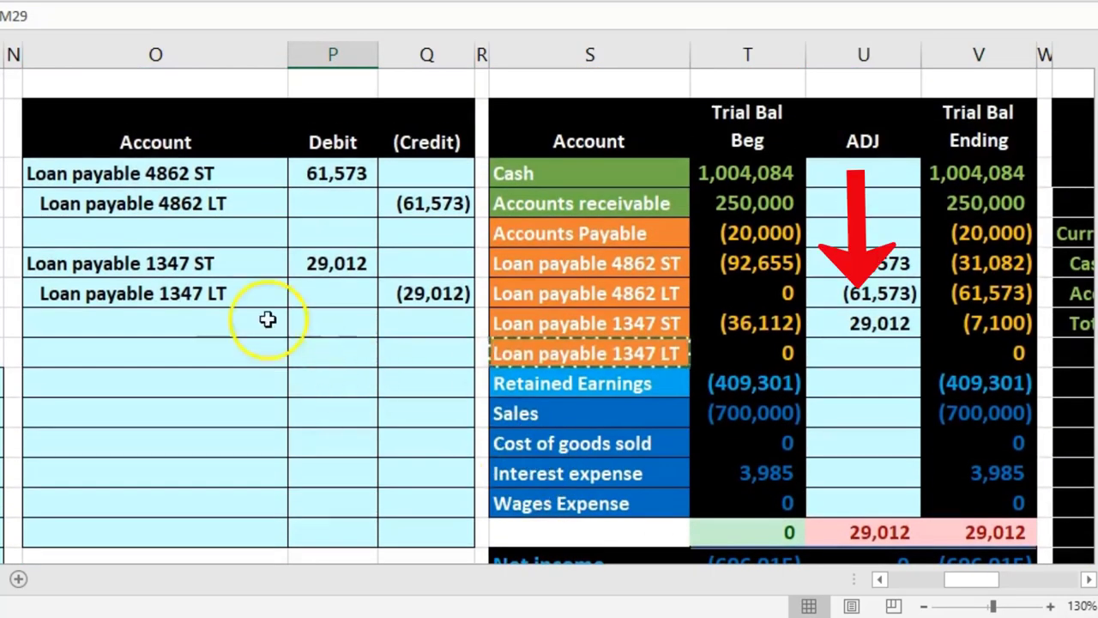
drag(280, 294, 297, 295)
click(828, 352)
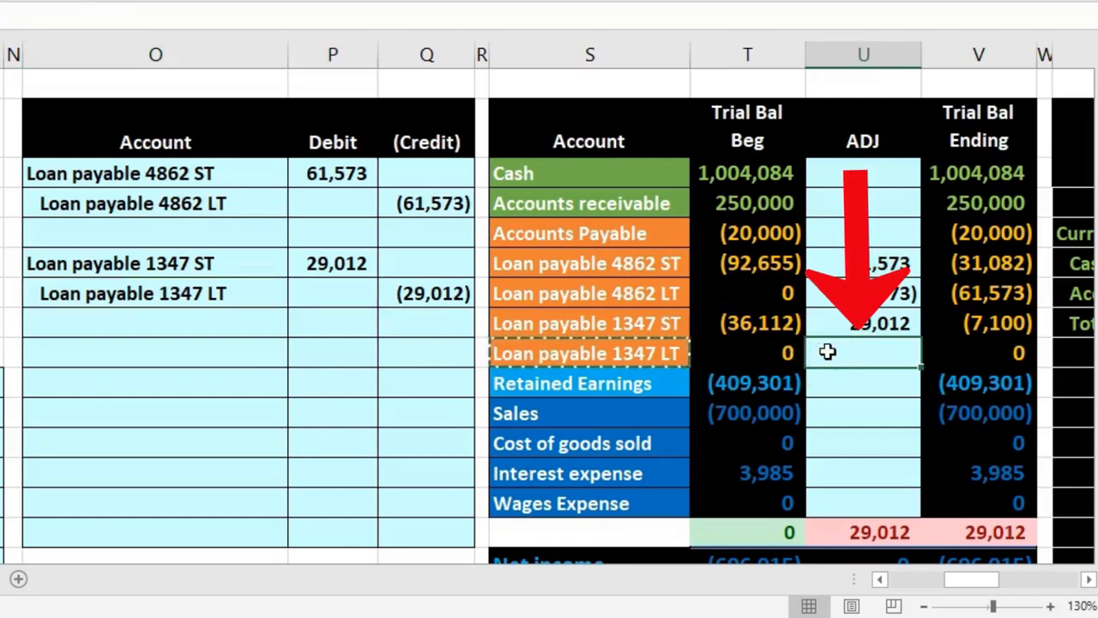
text(=)
click(429, 295)
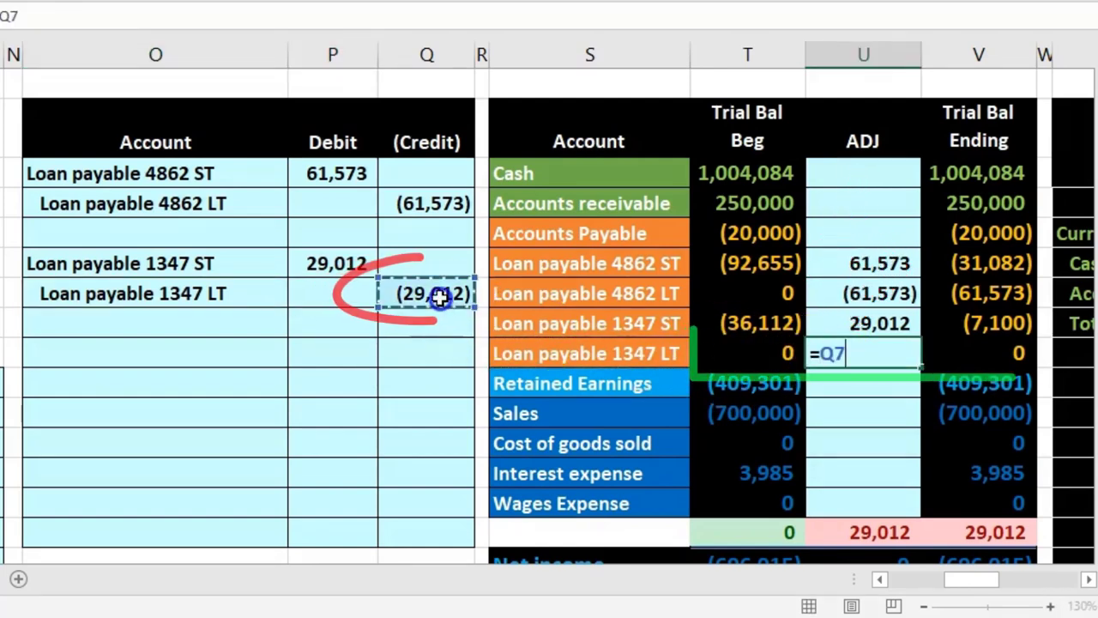
key(Return)
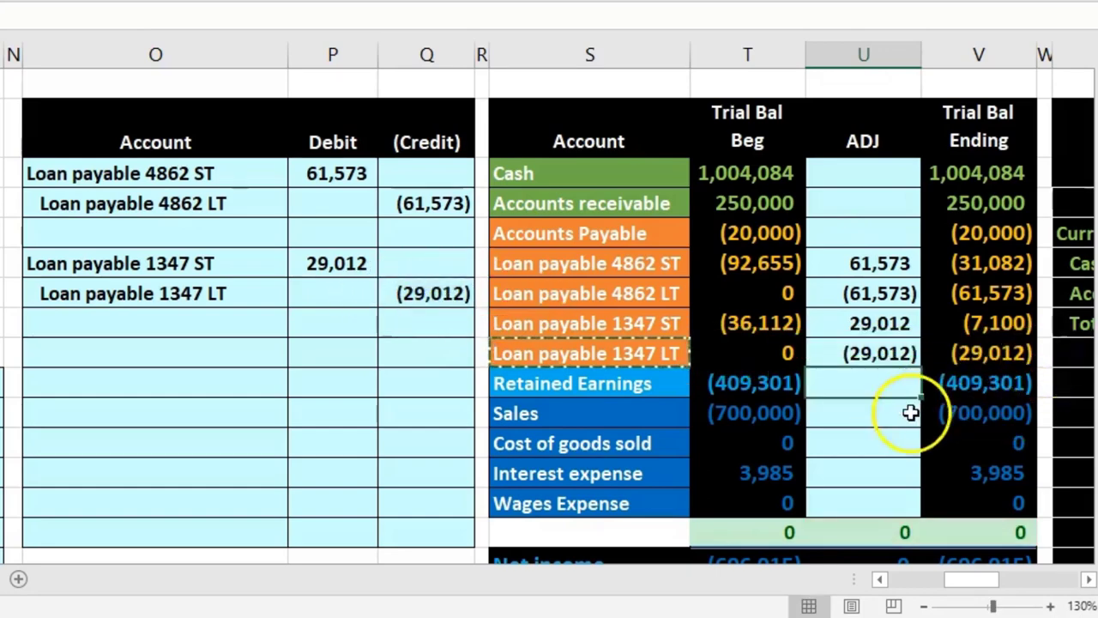
Check the Loan payable 1347 LT ending balance against the long-term portion, and both 1347 balances together against the amortization table's principal
scroll(910, 412, down, 3)
click(349, 509)
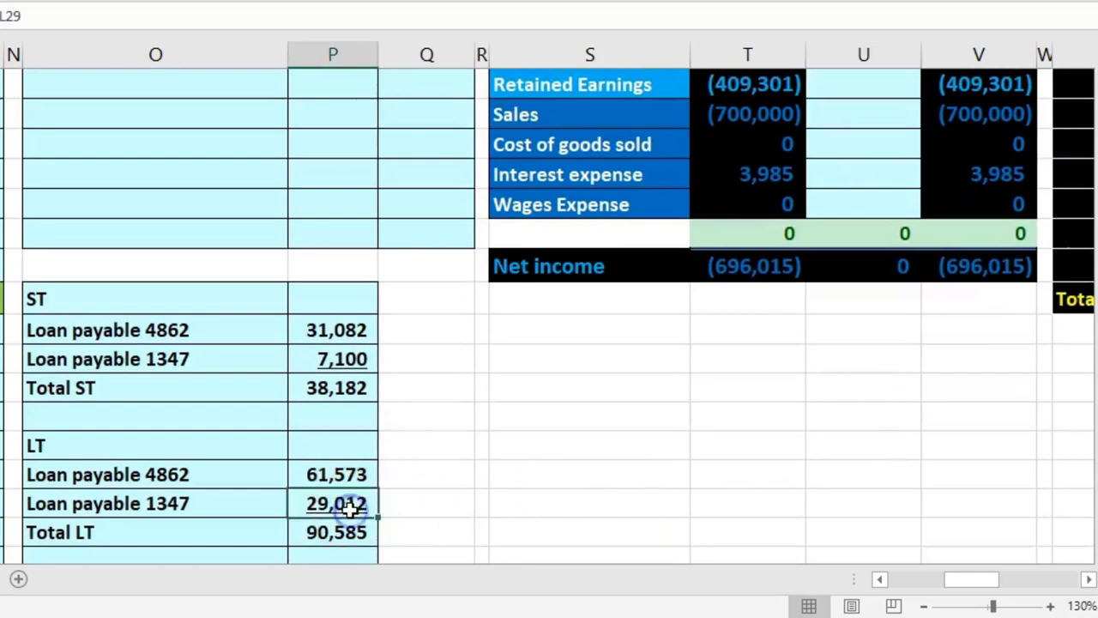
scroll(910, 480, up, 3)
drag(994, 322, 994, 347)
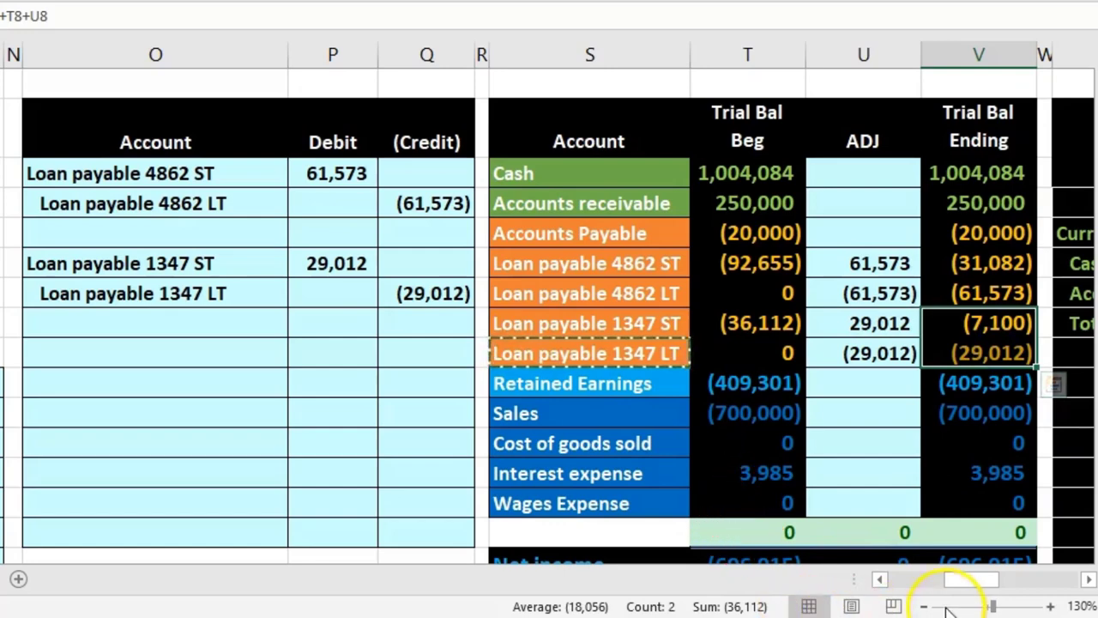
click(879, 580)
click(880, 580)
scroll(344, 466, down, 2)
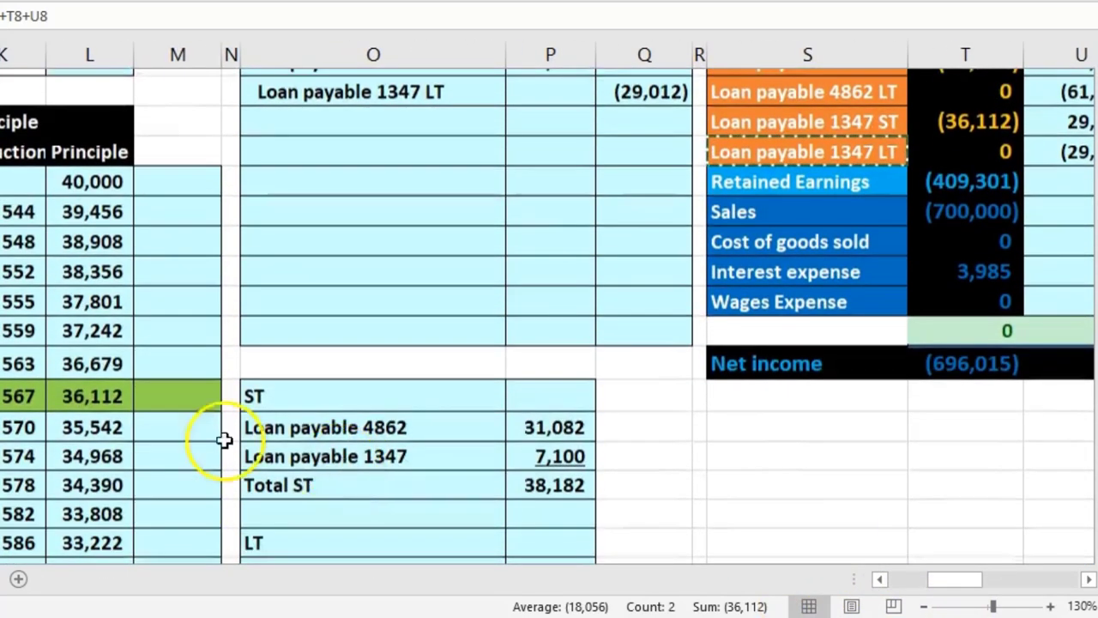
click(116, 393)
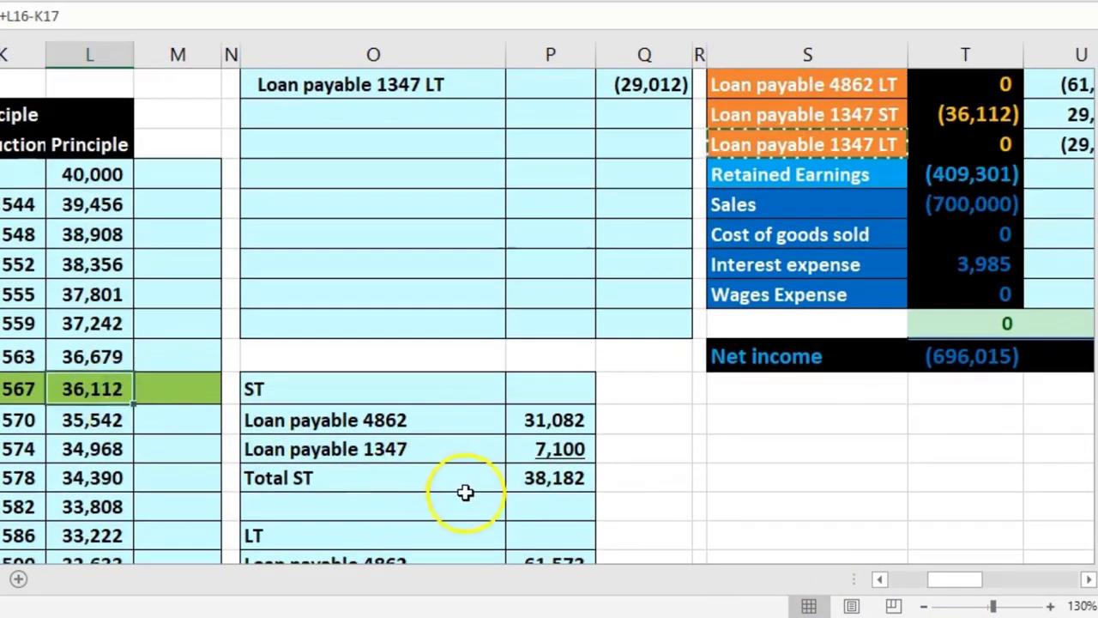
Fill Notes Payable Current Portion on the balance sheet with -V6-V8, combining both short-term loans' ending trial balance amounts
scroll(465, 492, up, 2)
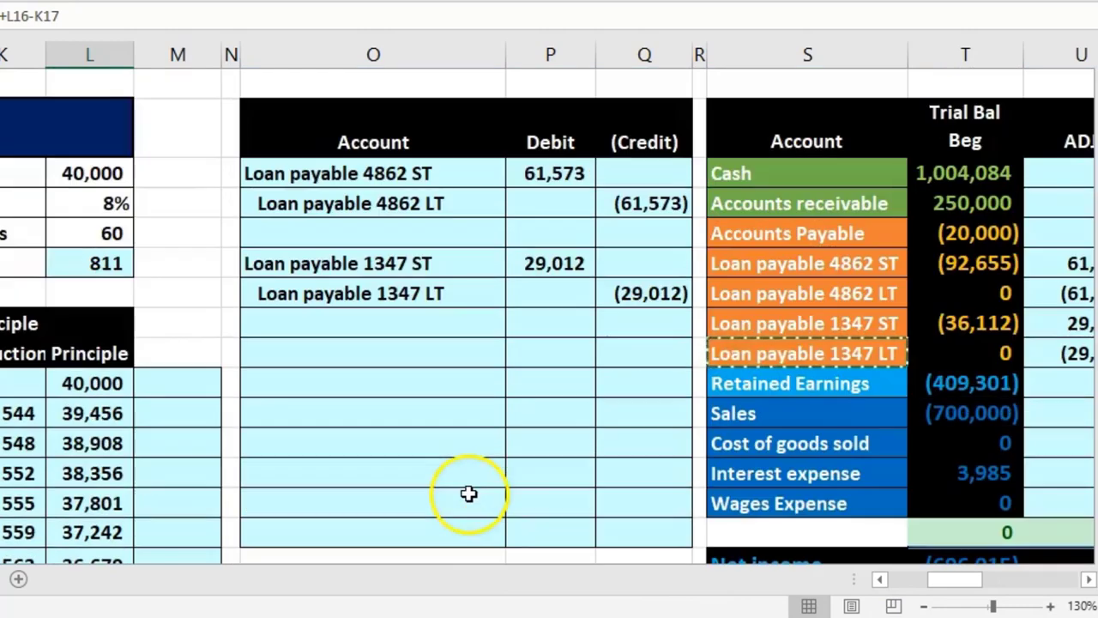
click(1087, 581)
click(1086, 581)
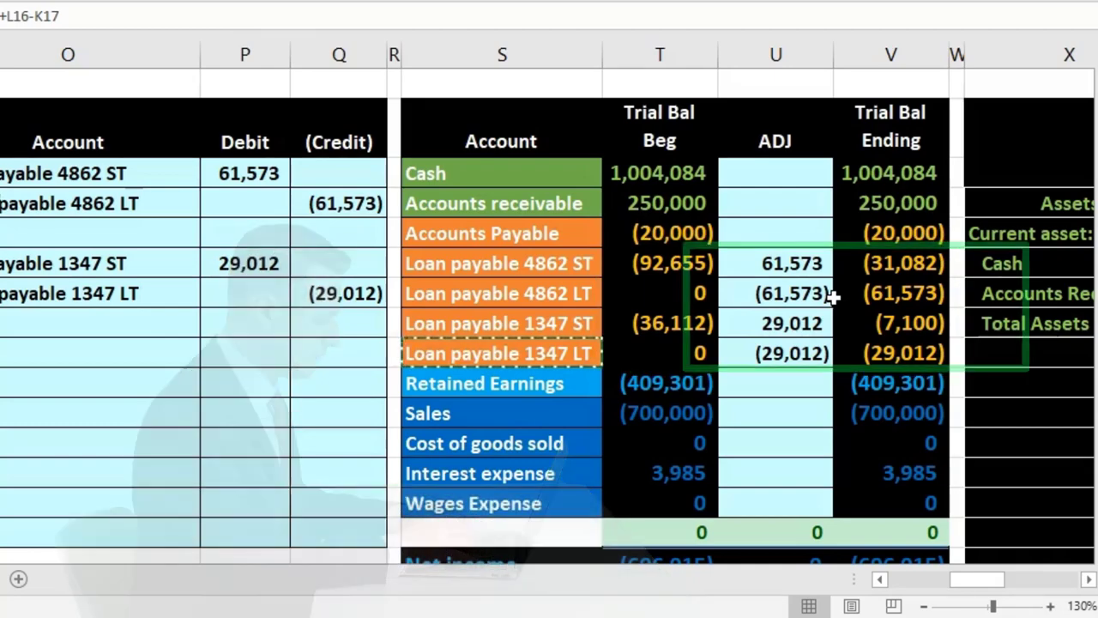
click(1088, 579)
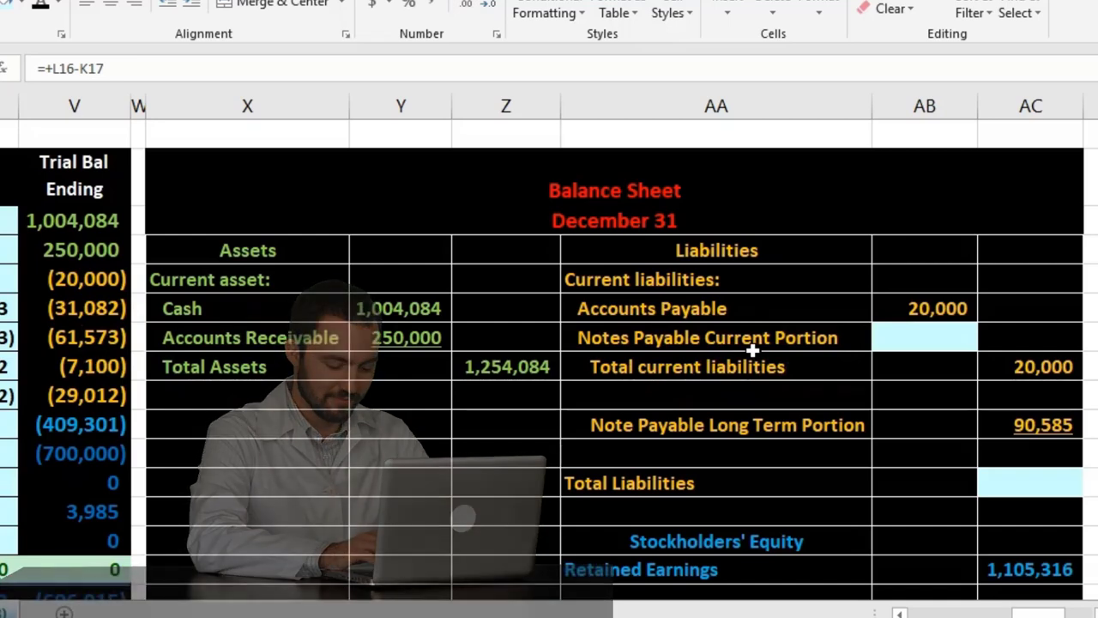
click(889, 340)
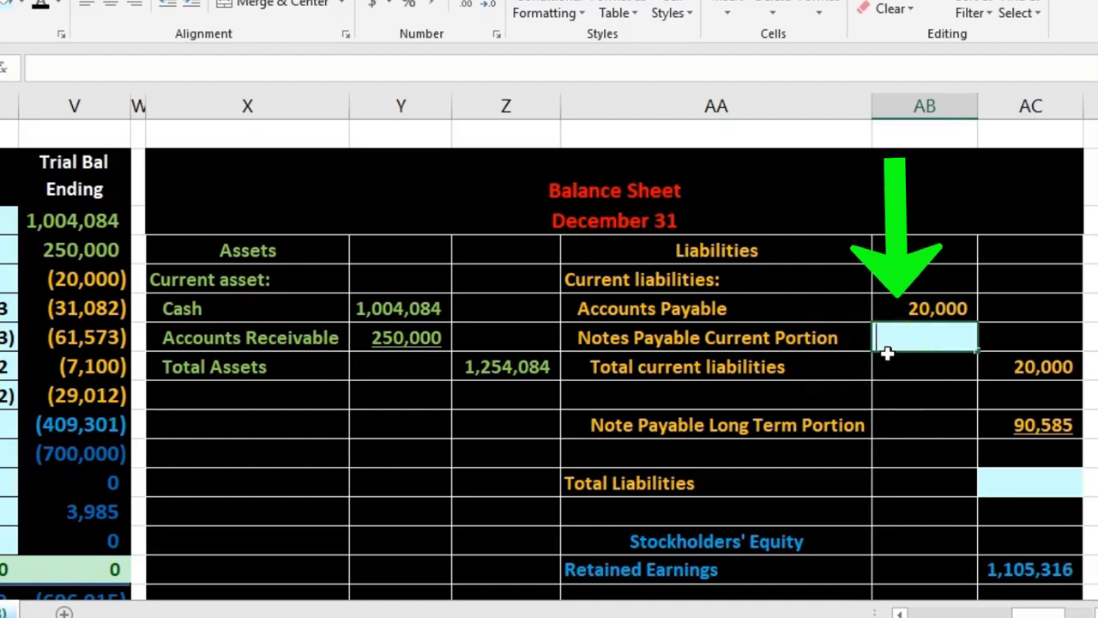
text(-)
key(Left)
key(Left)
key(Left)
key(Left)
key(Left)
key(Left)
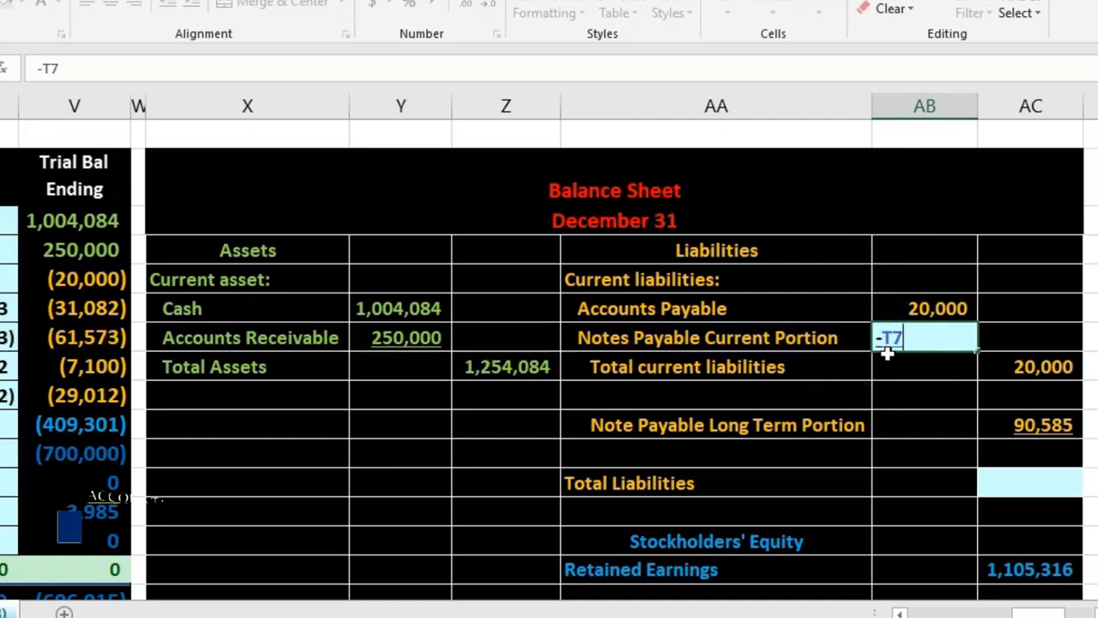
key(Left)
key(Up)
key(Right)
key(Right)
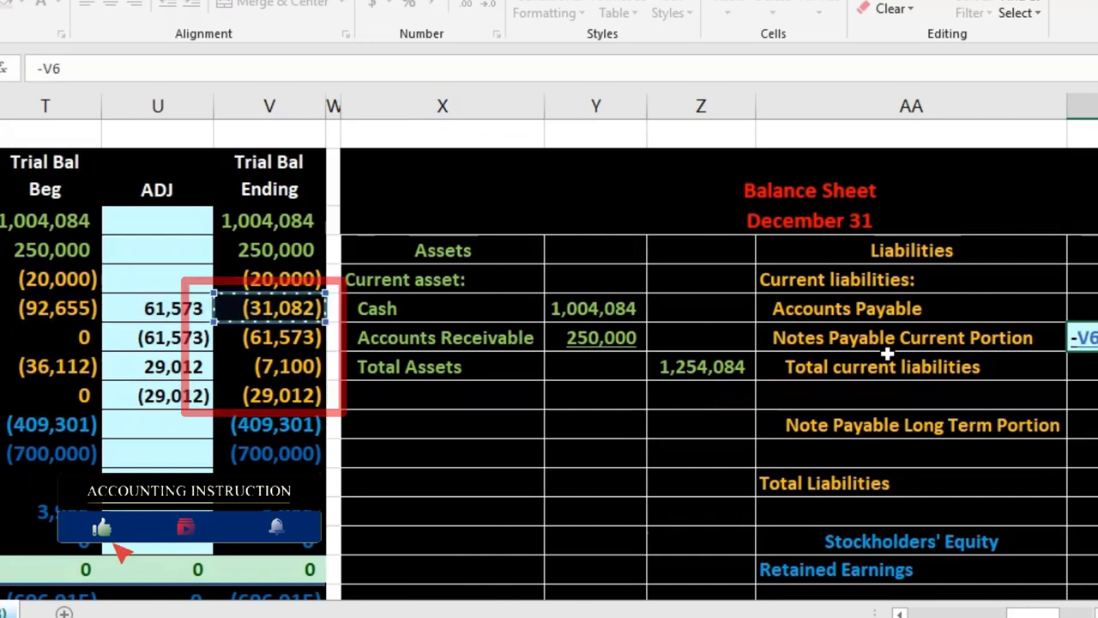
text(-)
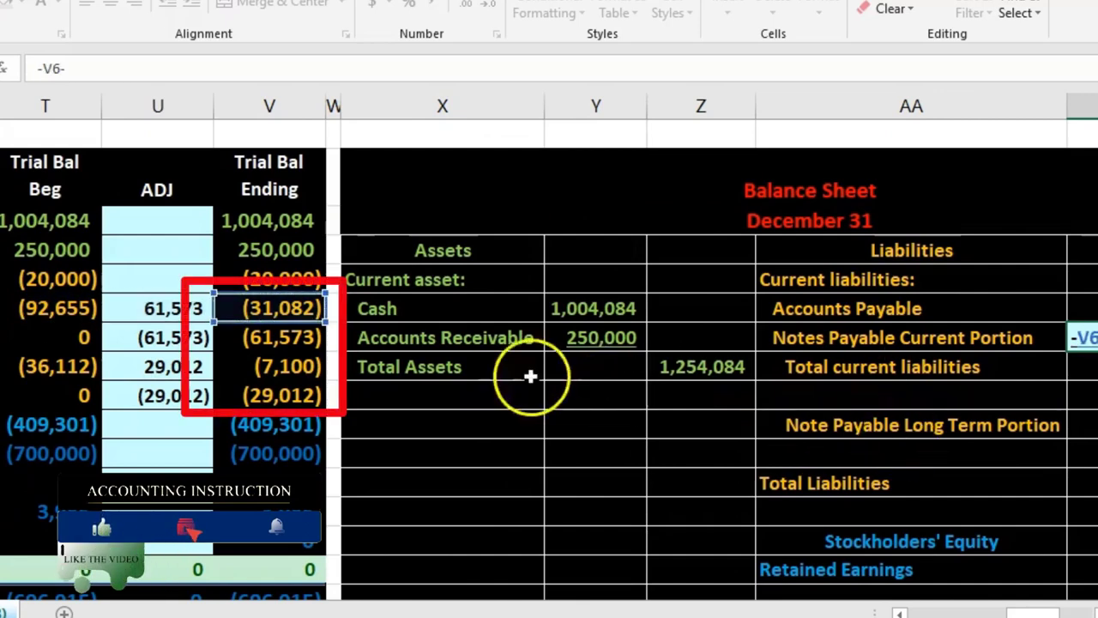
click(306, 361)
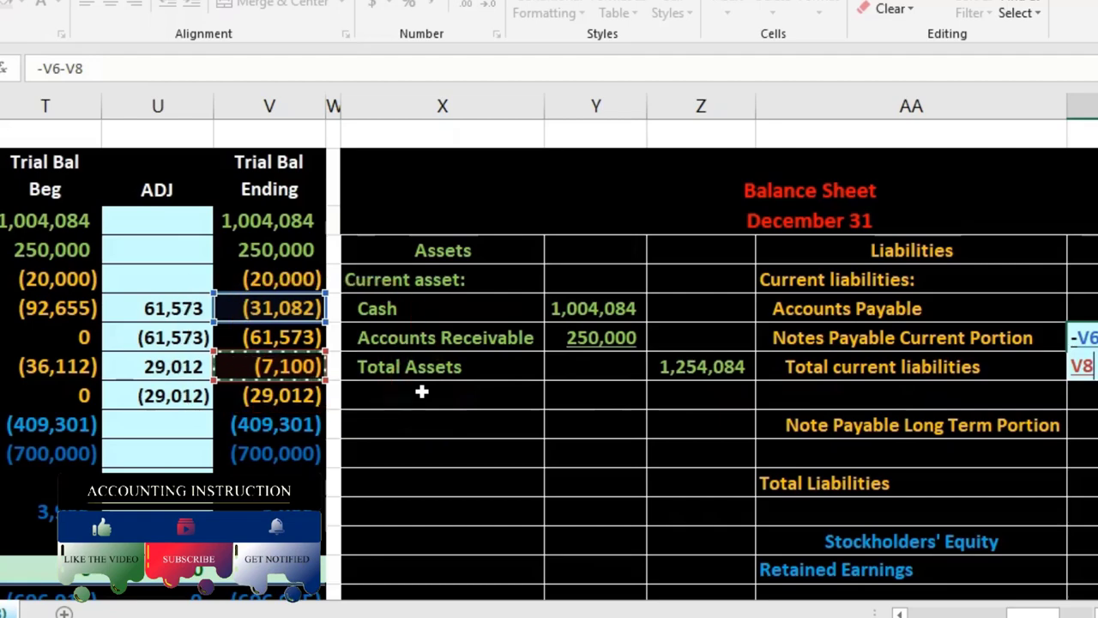
key(Return)
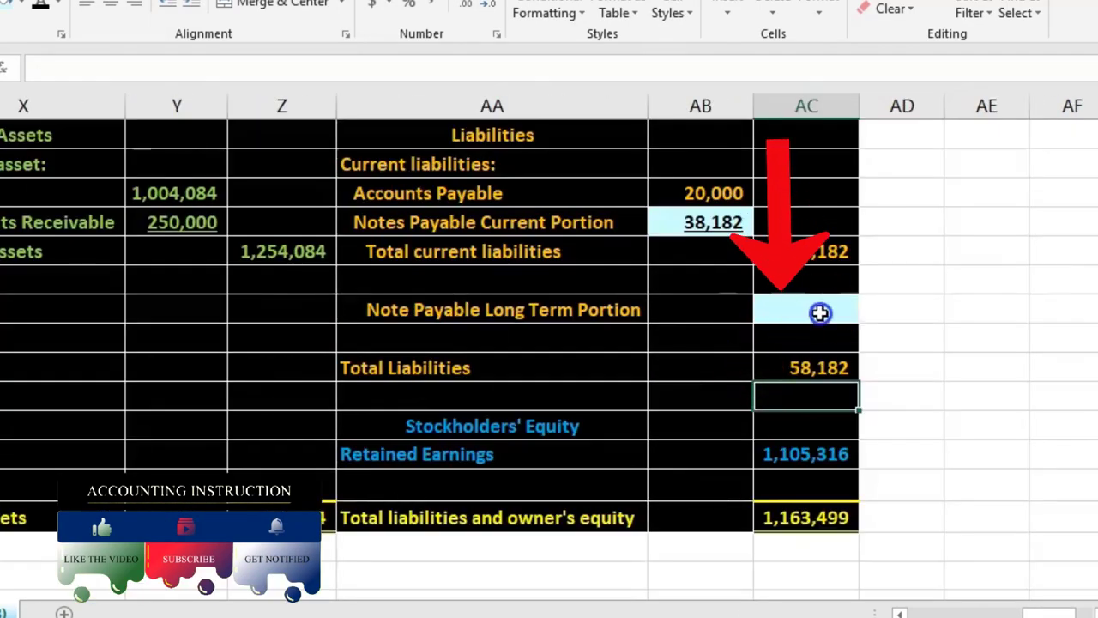
Fill Note Payable Long Term Portion on the balance sheet with -V7-V9, combining both long-term loans' ending trial balance amounts
click(820, 312)
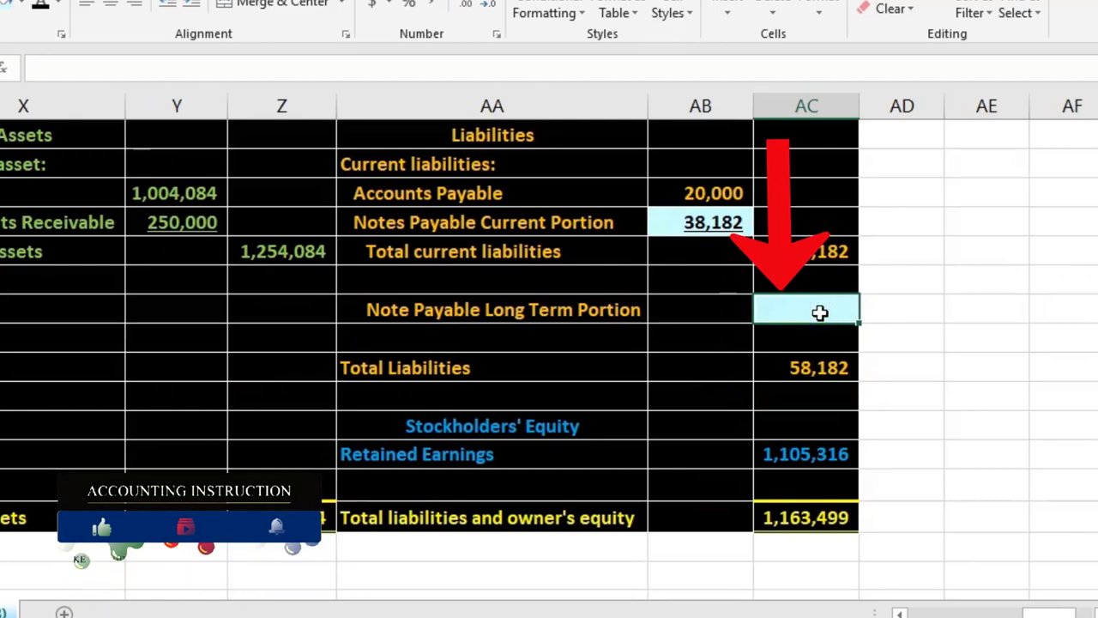
click(797, 359)
click(798, 312)
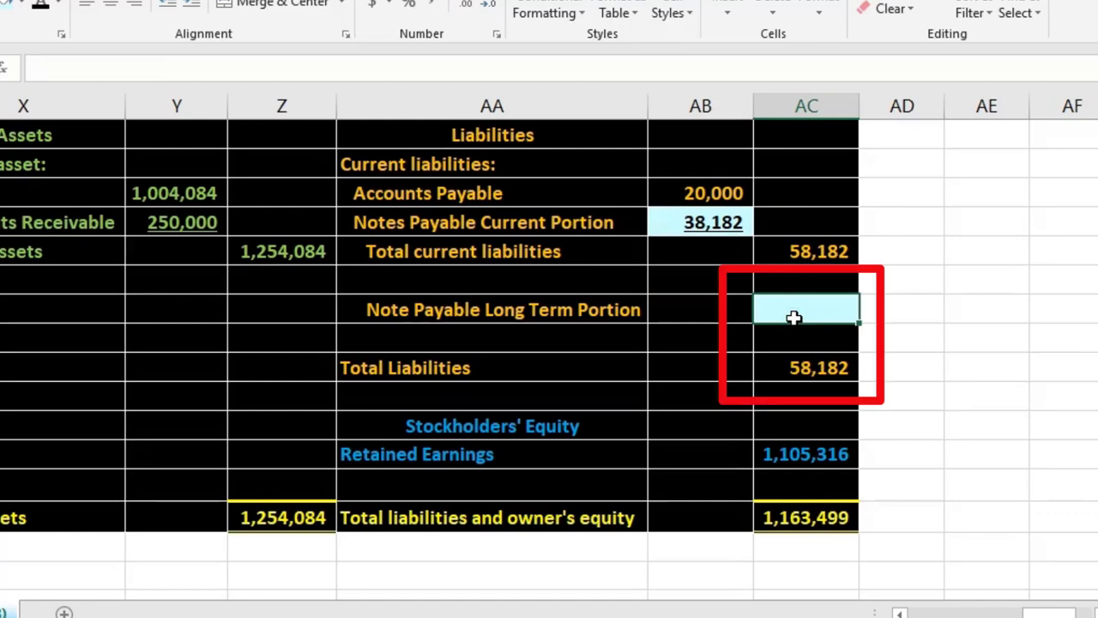
text(-)
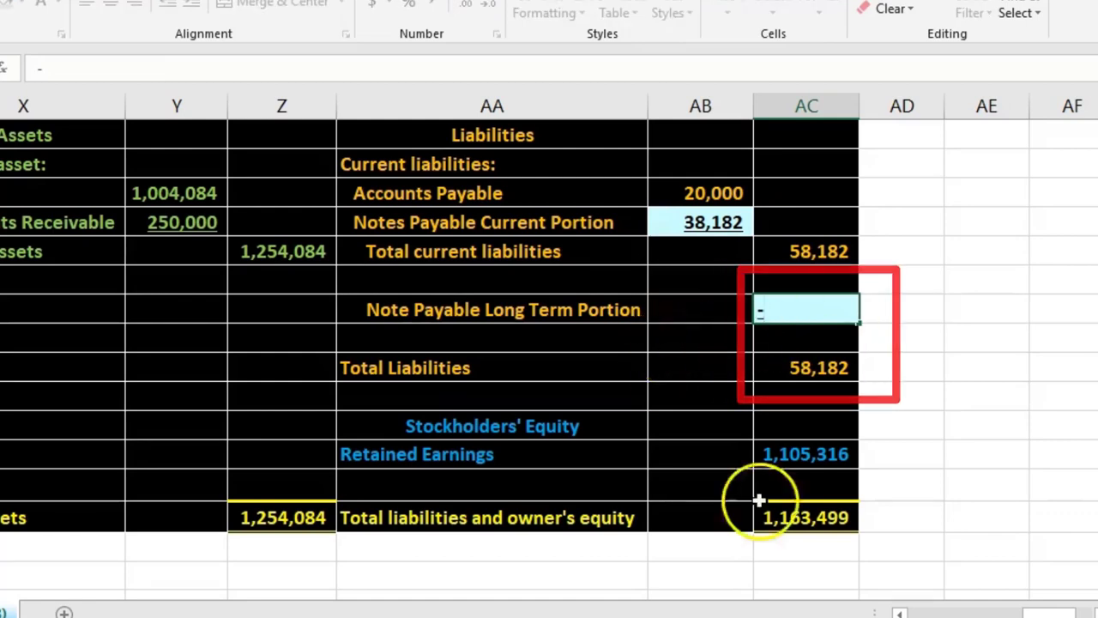
click(899, 612)
scroll(657, 549, up, 1)
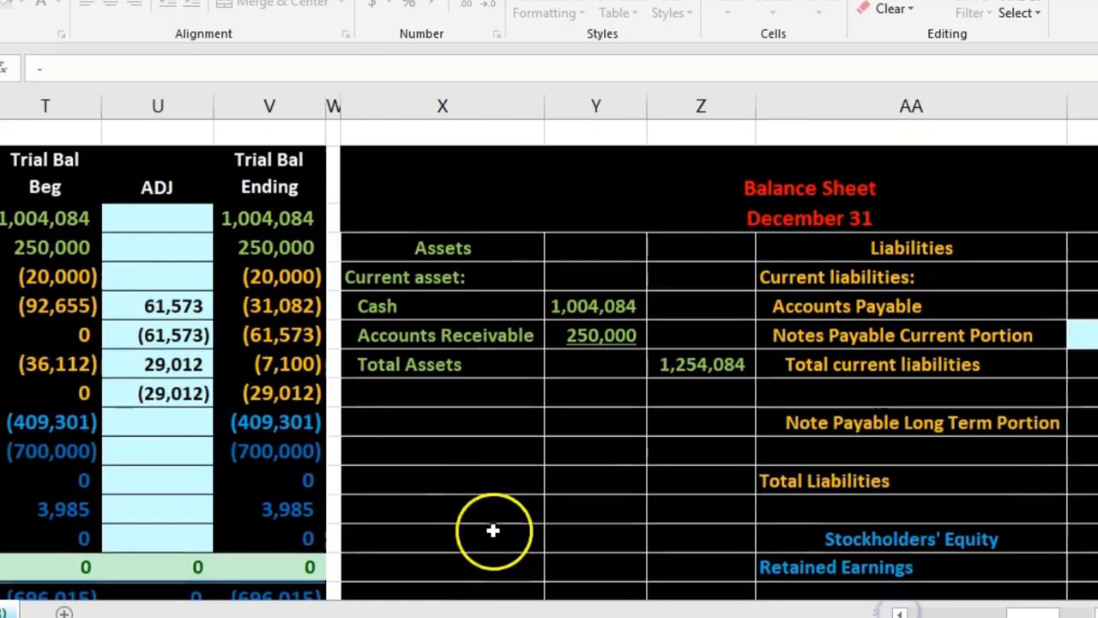
click(238, 331)
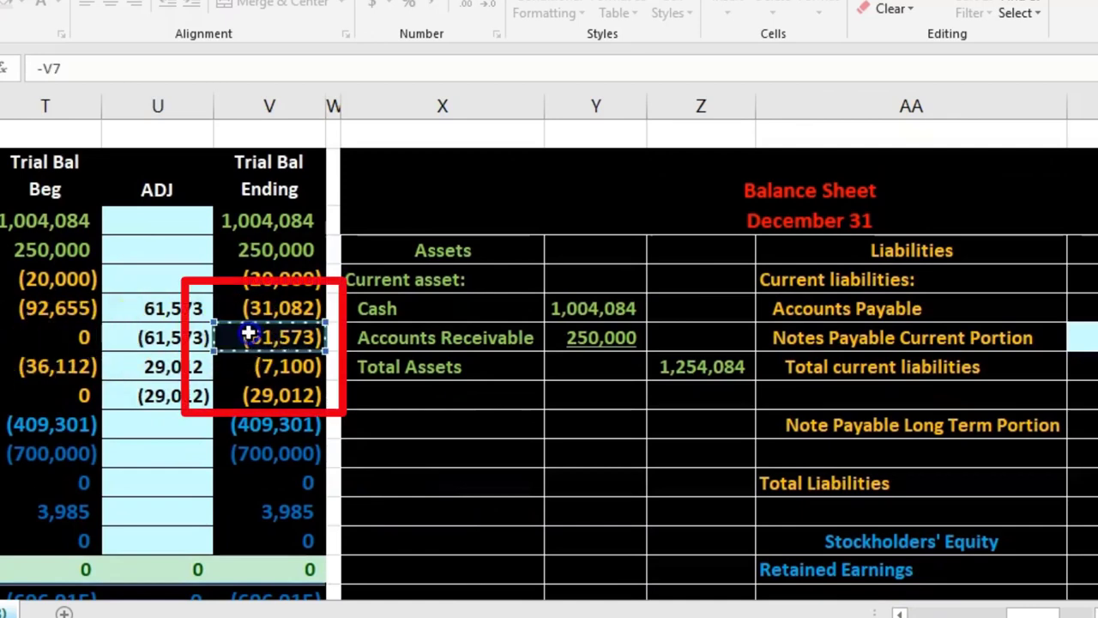
text(-)
click(273, 387)
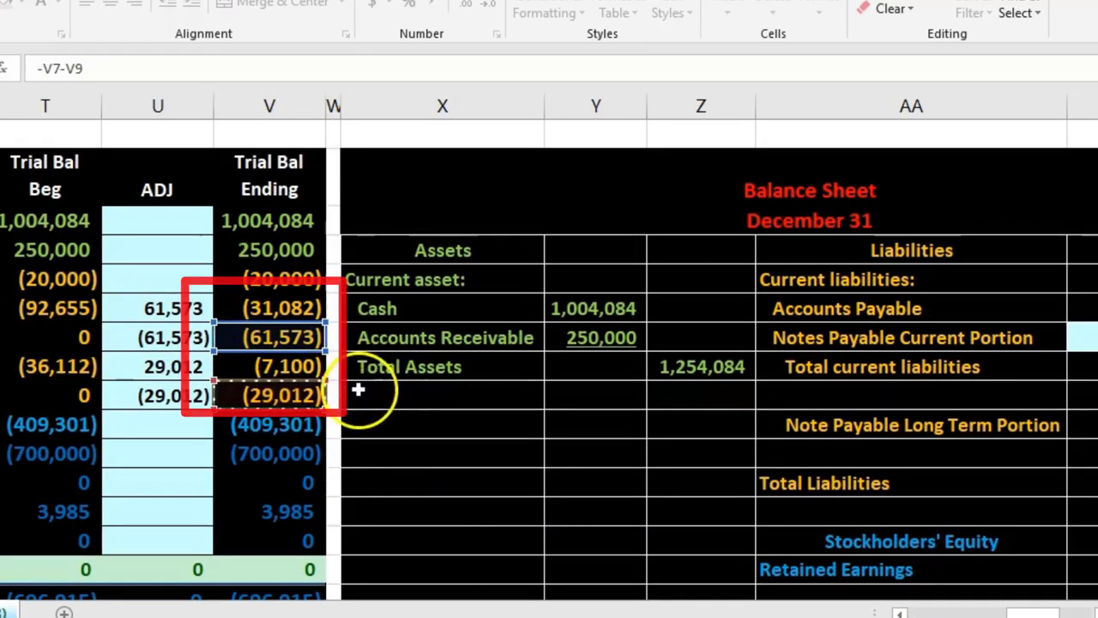
key(Return)
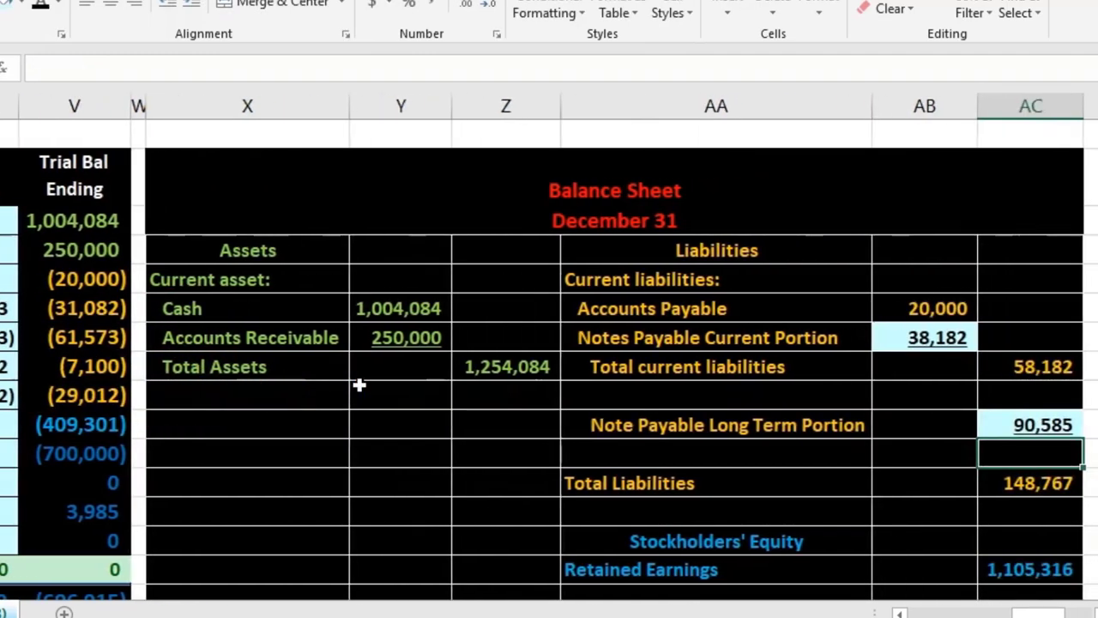
Check that total assets equal total liabilities and owner's equity, and review the short-term and long-term loan rows in the trial balance
key(Right)
key(Right)
scroll(566, 430, down, 2)
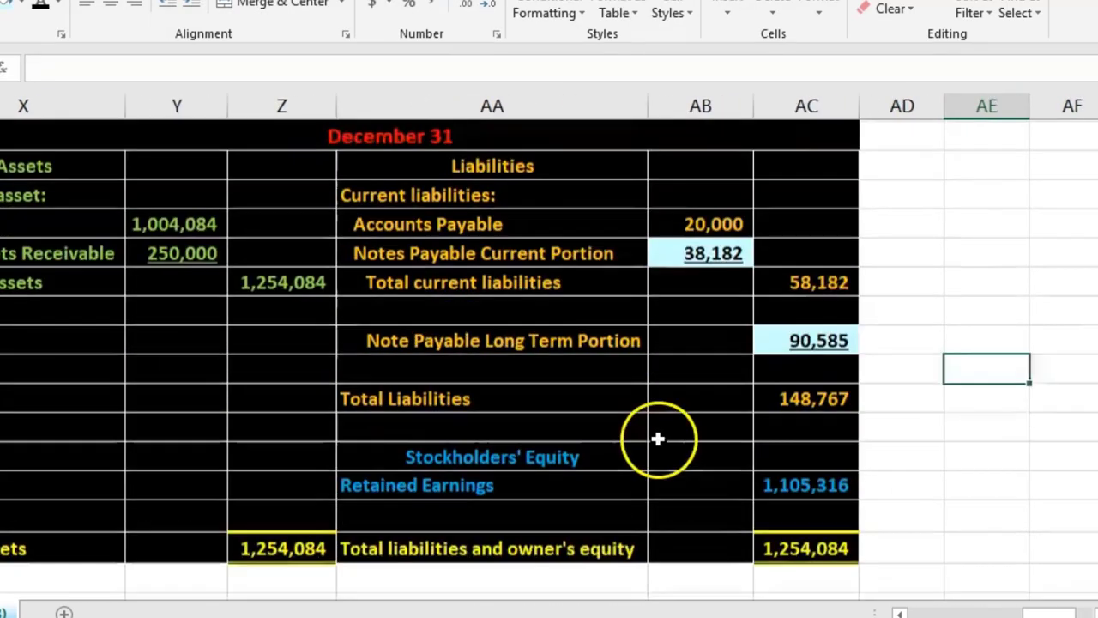
click(261, 522)
click(818, 517)
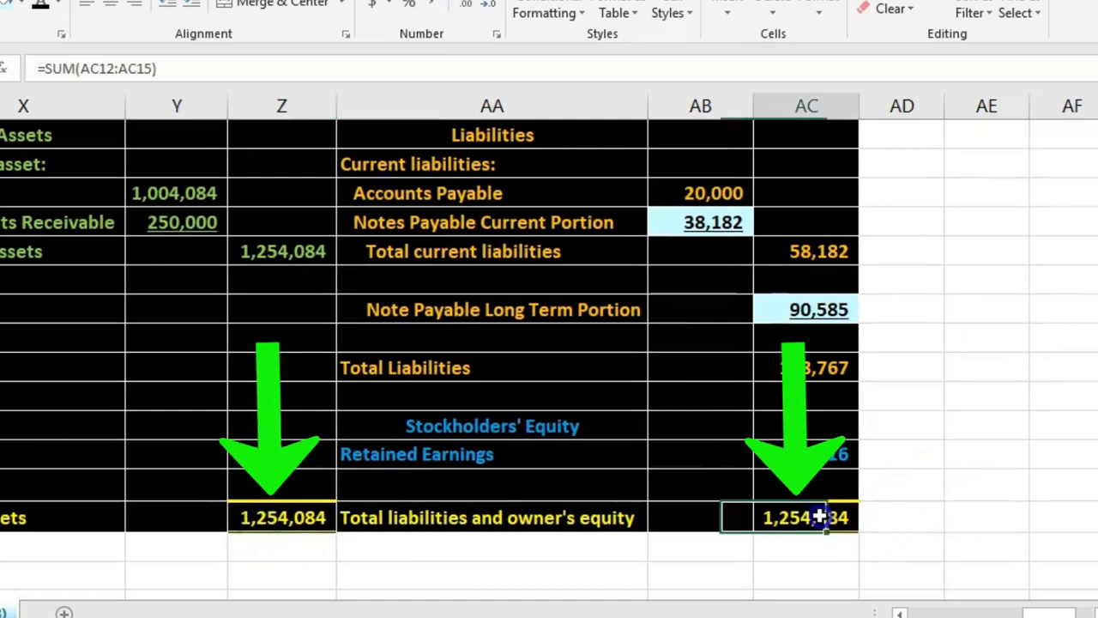
key(Return)
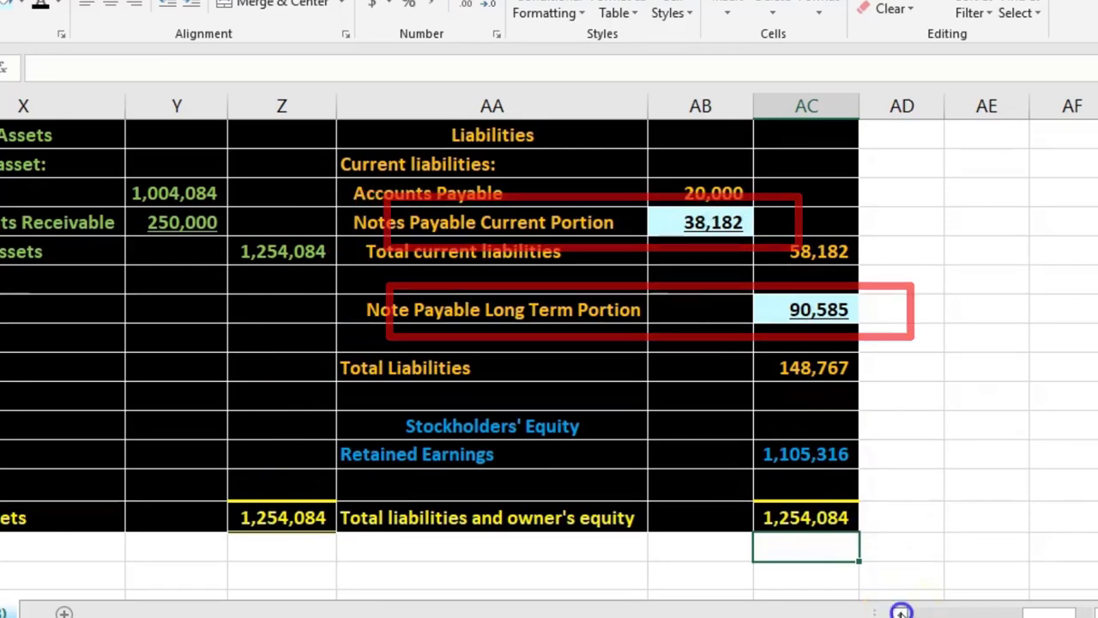
scroll(900, 612, left, 2)
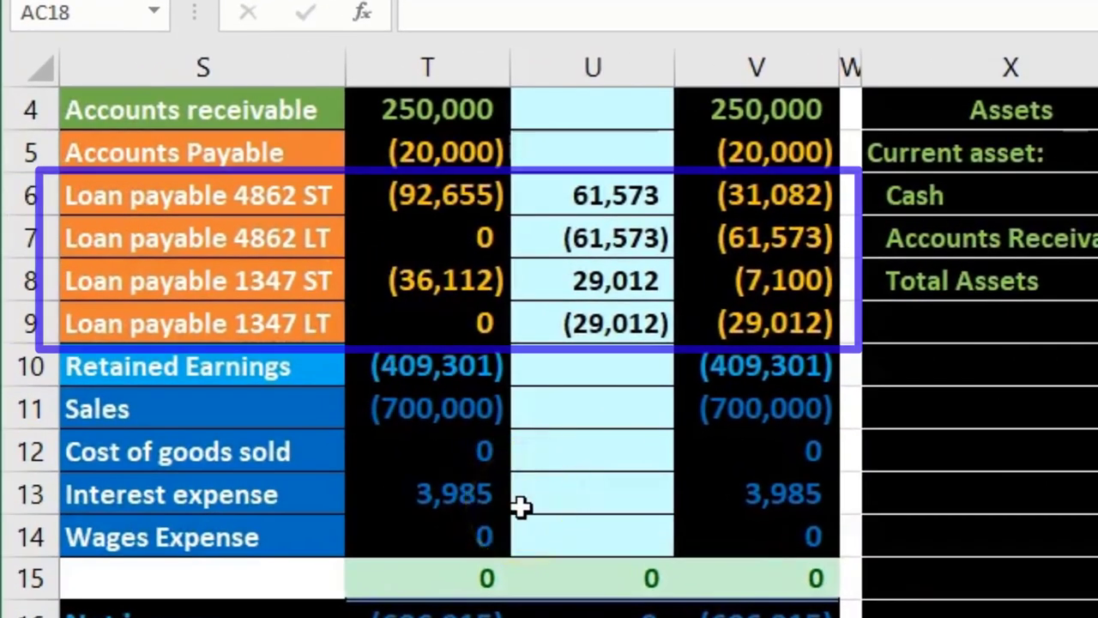
click(494, 528)
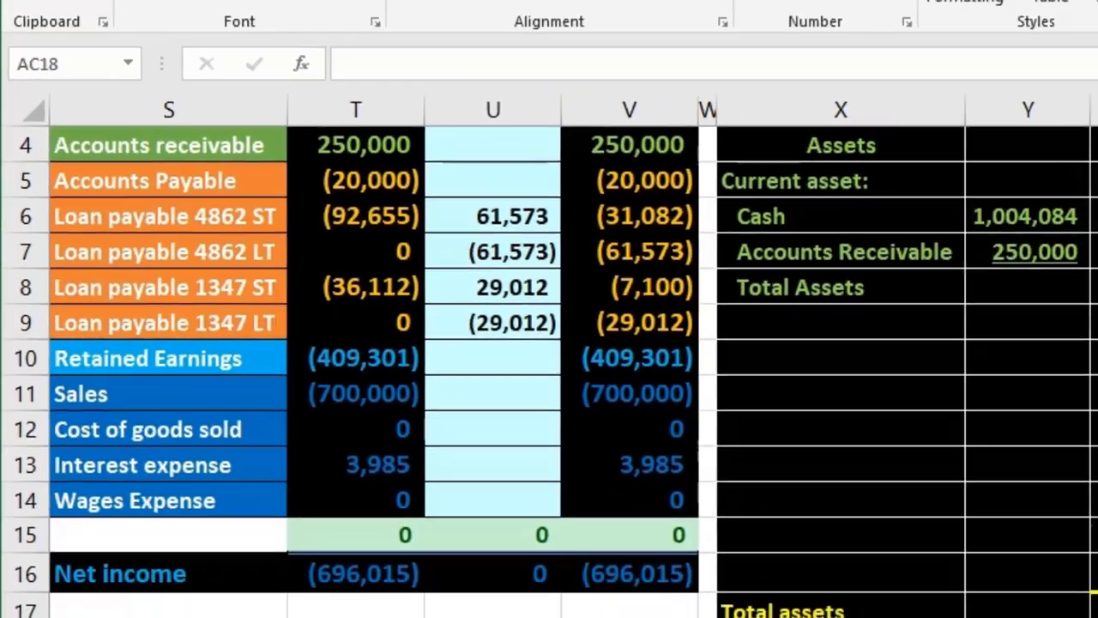